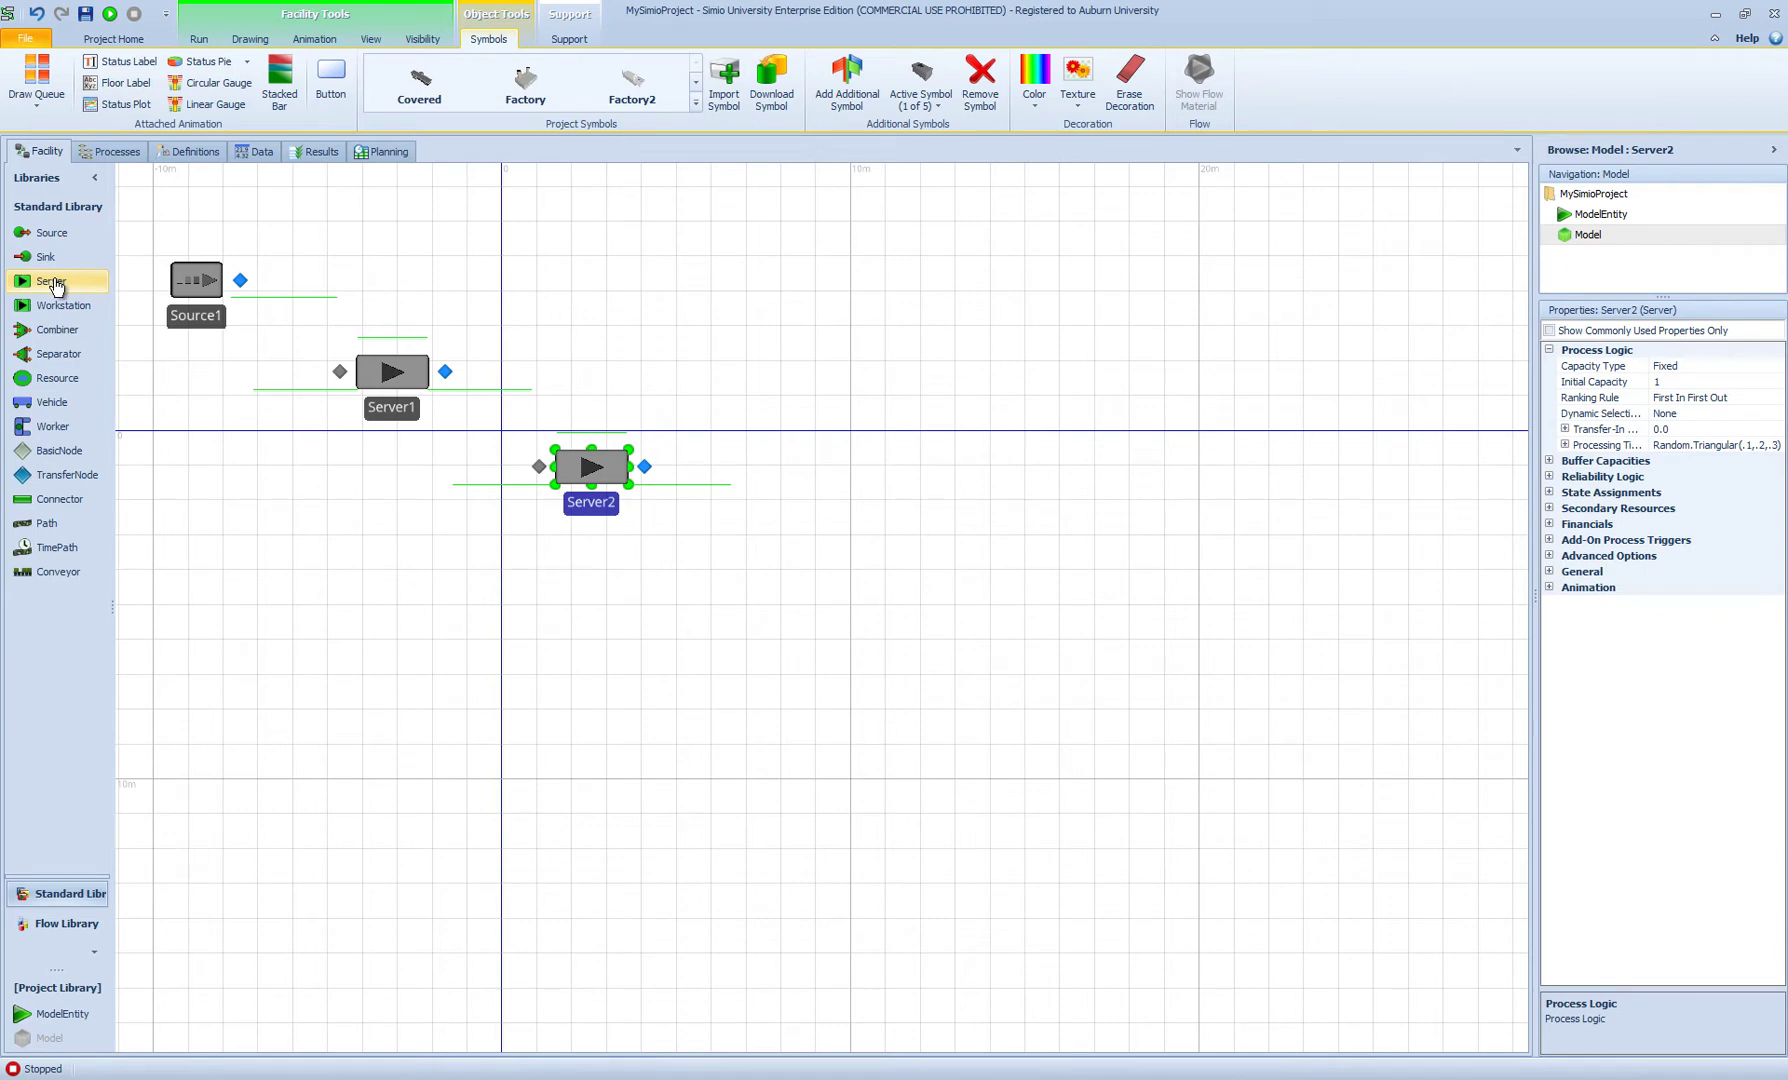
Add Server5 at the end of the diagonal server line, discarding the accidental extra copy
drag(56, 287, 1199, 779)
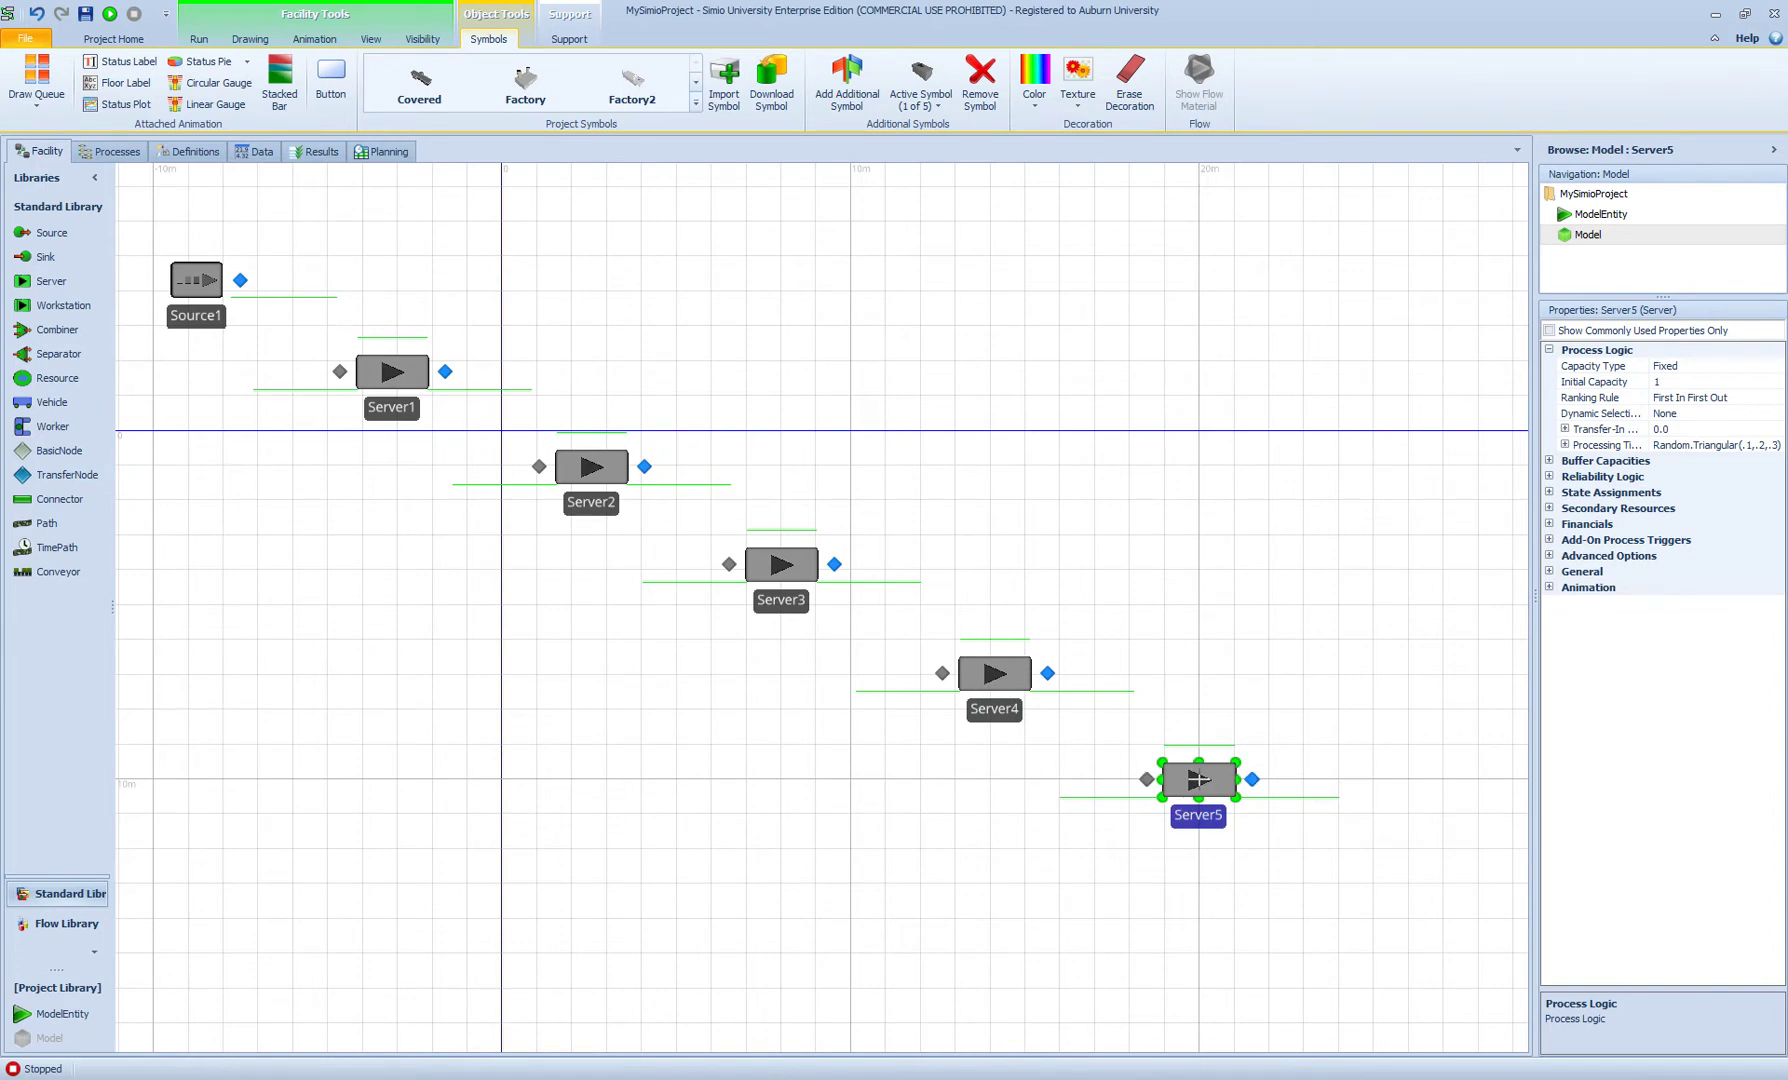
drag(1198, 779, 689, 792)
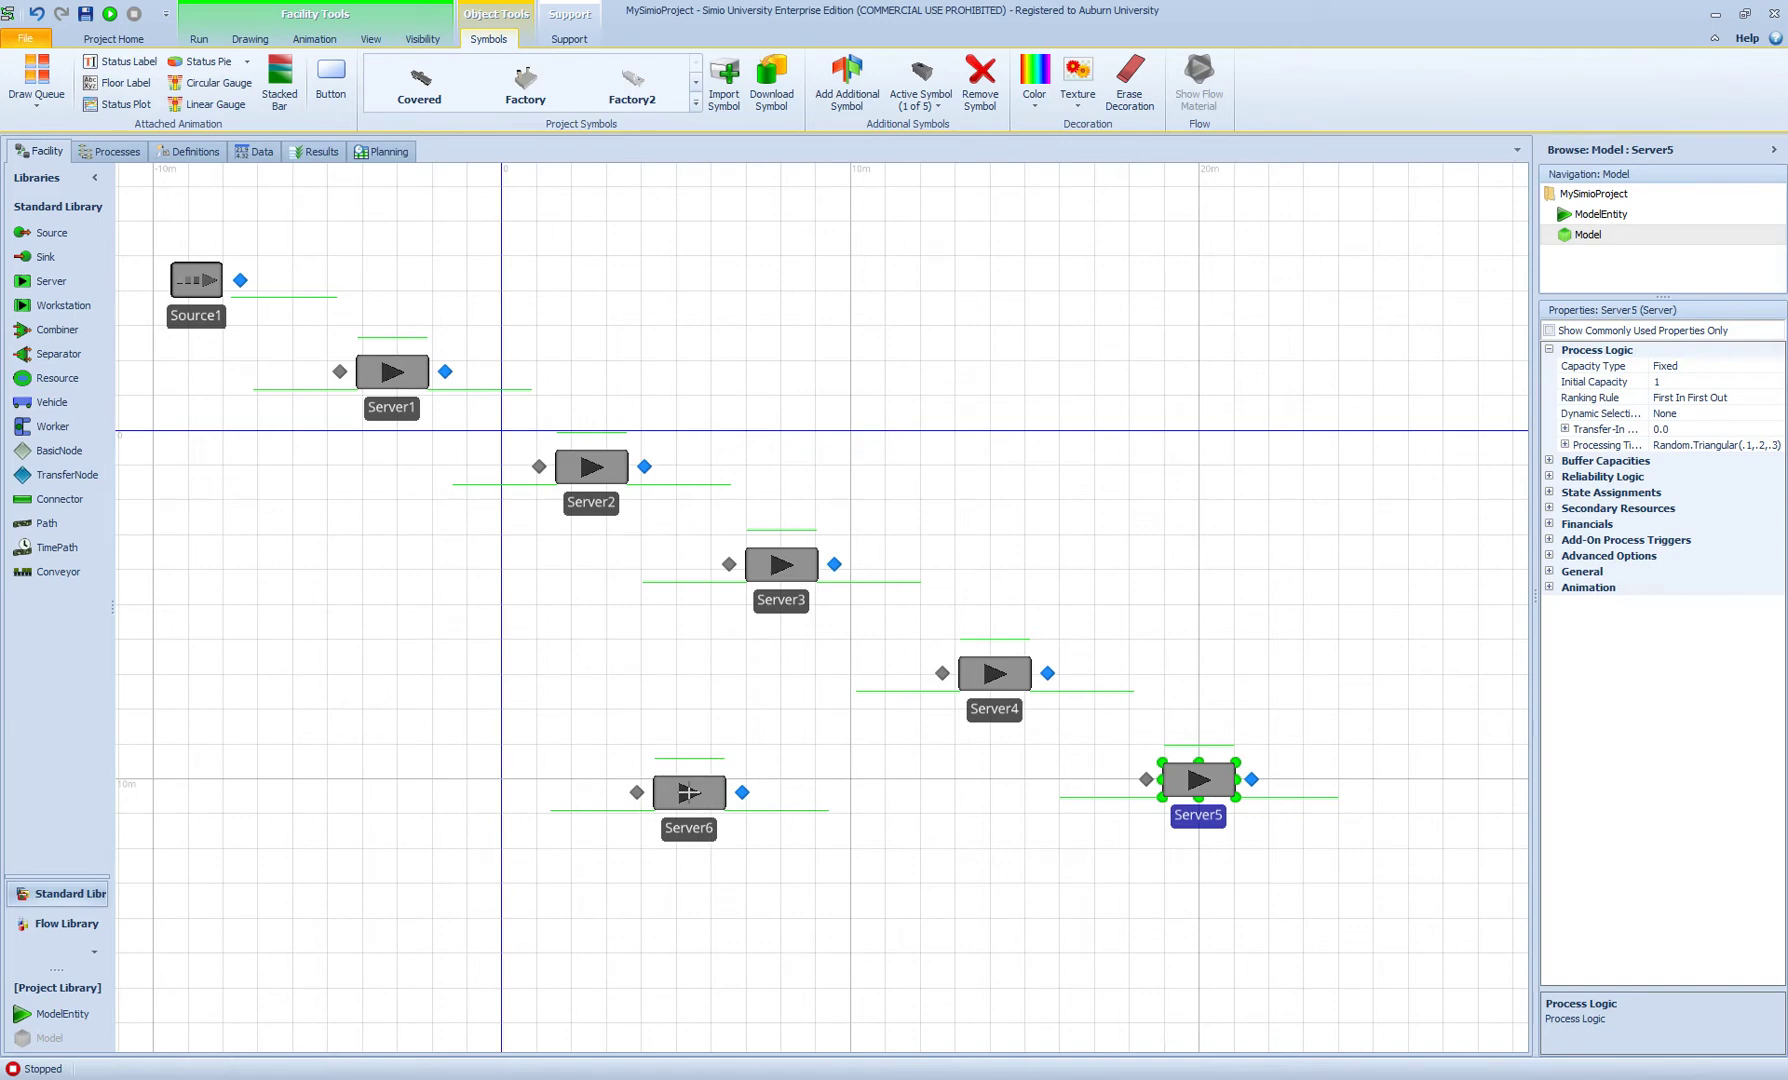
key(Escape)
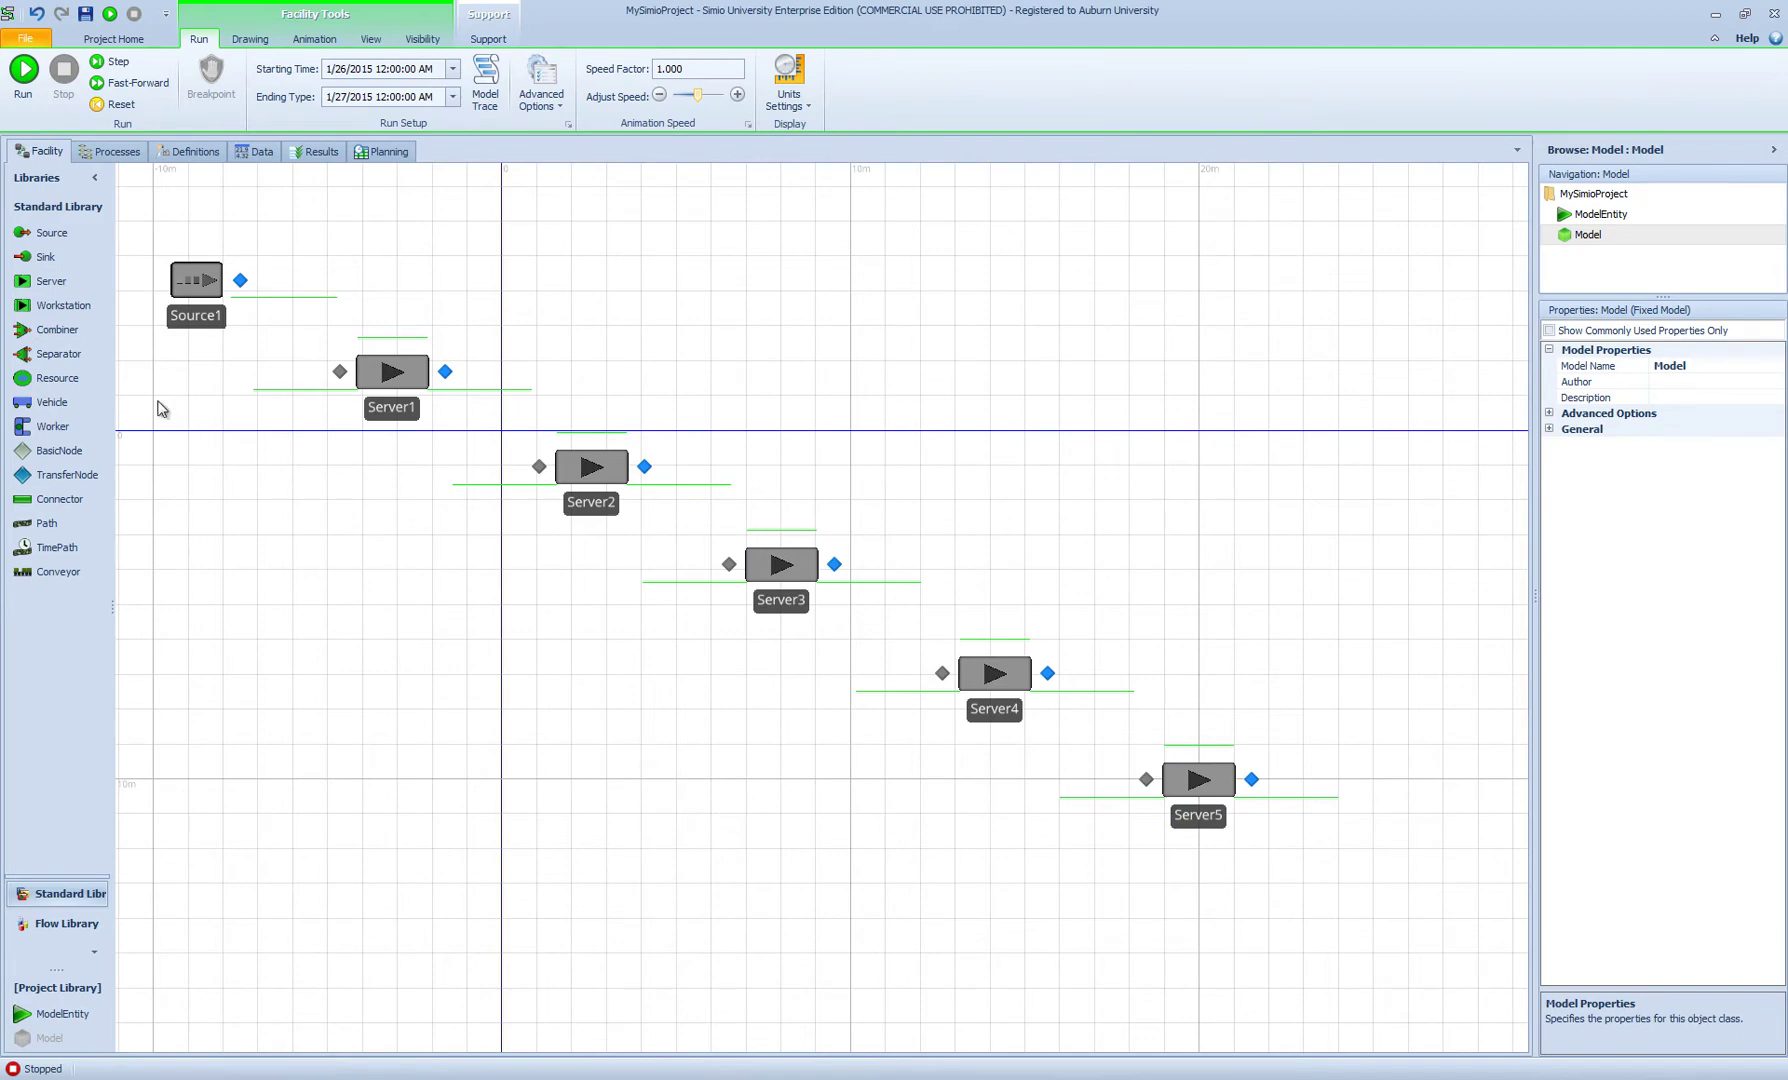
Place a Sink after the last server and a DefaultEntity near the canvas top-left
drag(45, 258, 1415, 885)
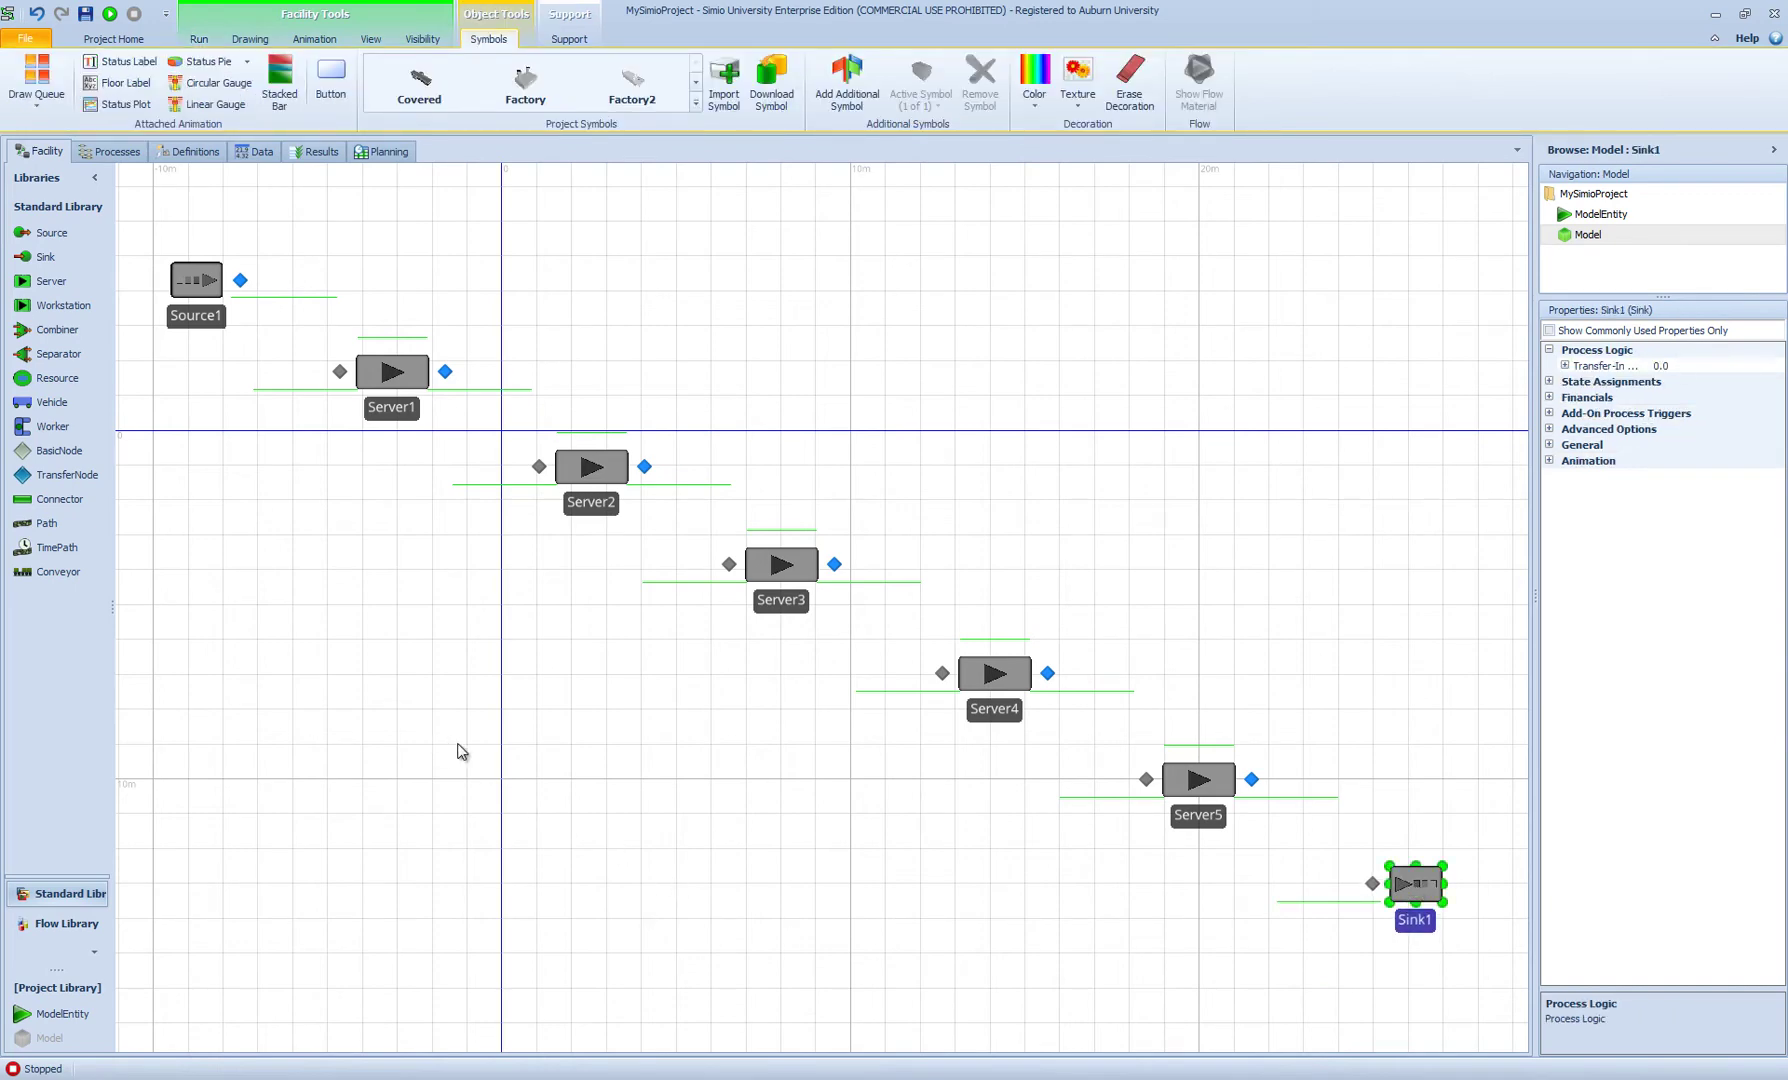
drag(35, 1028, 195, 198)
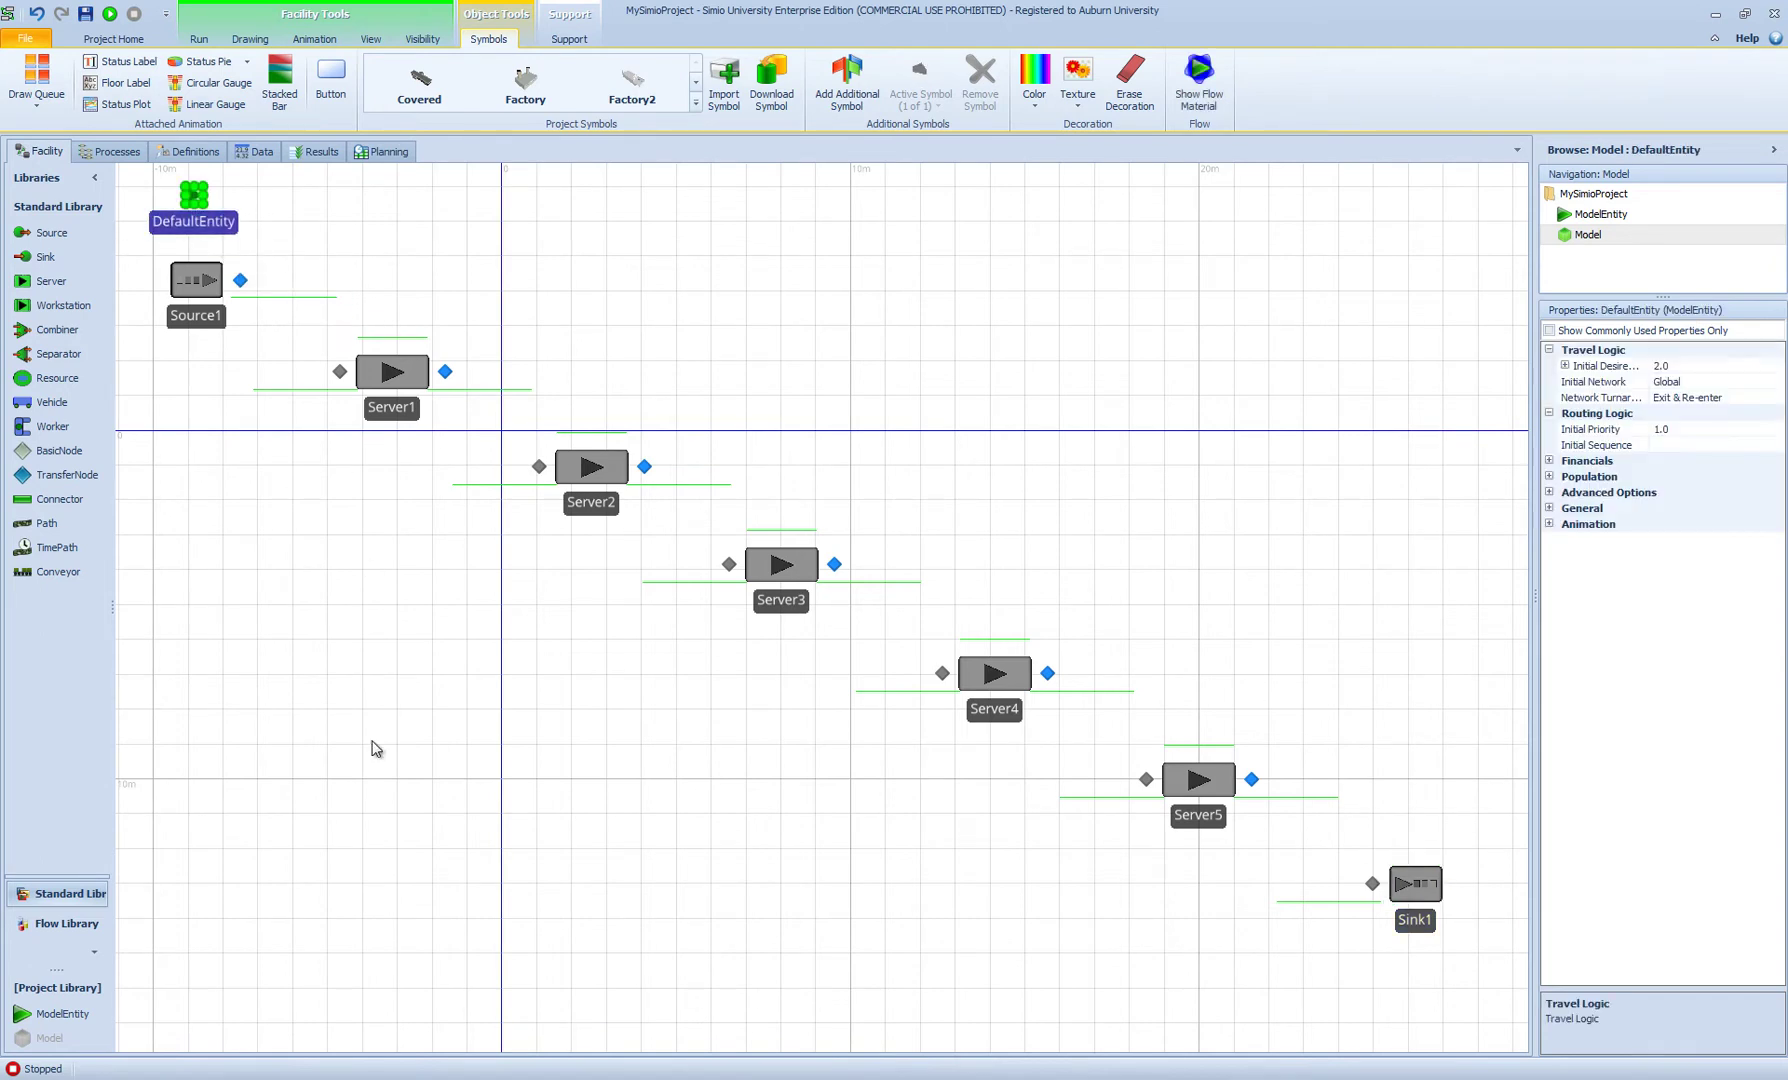
click(482, 787)
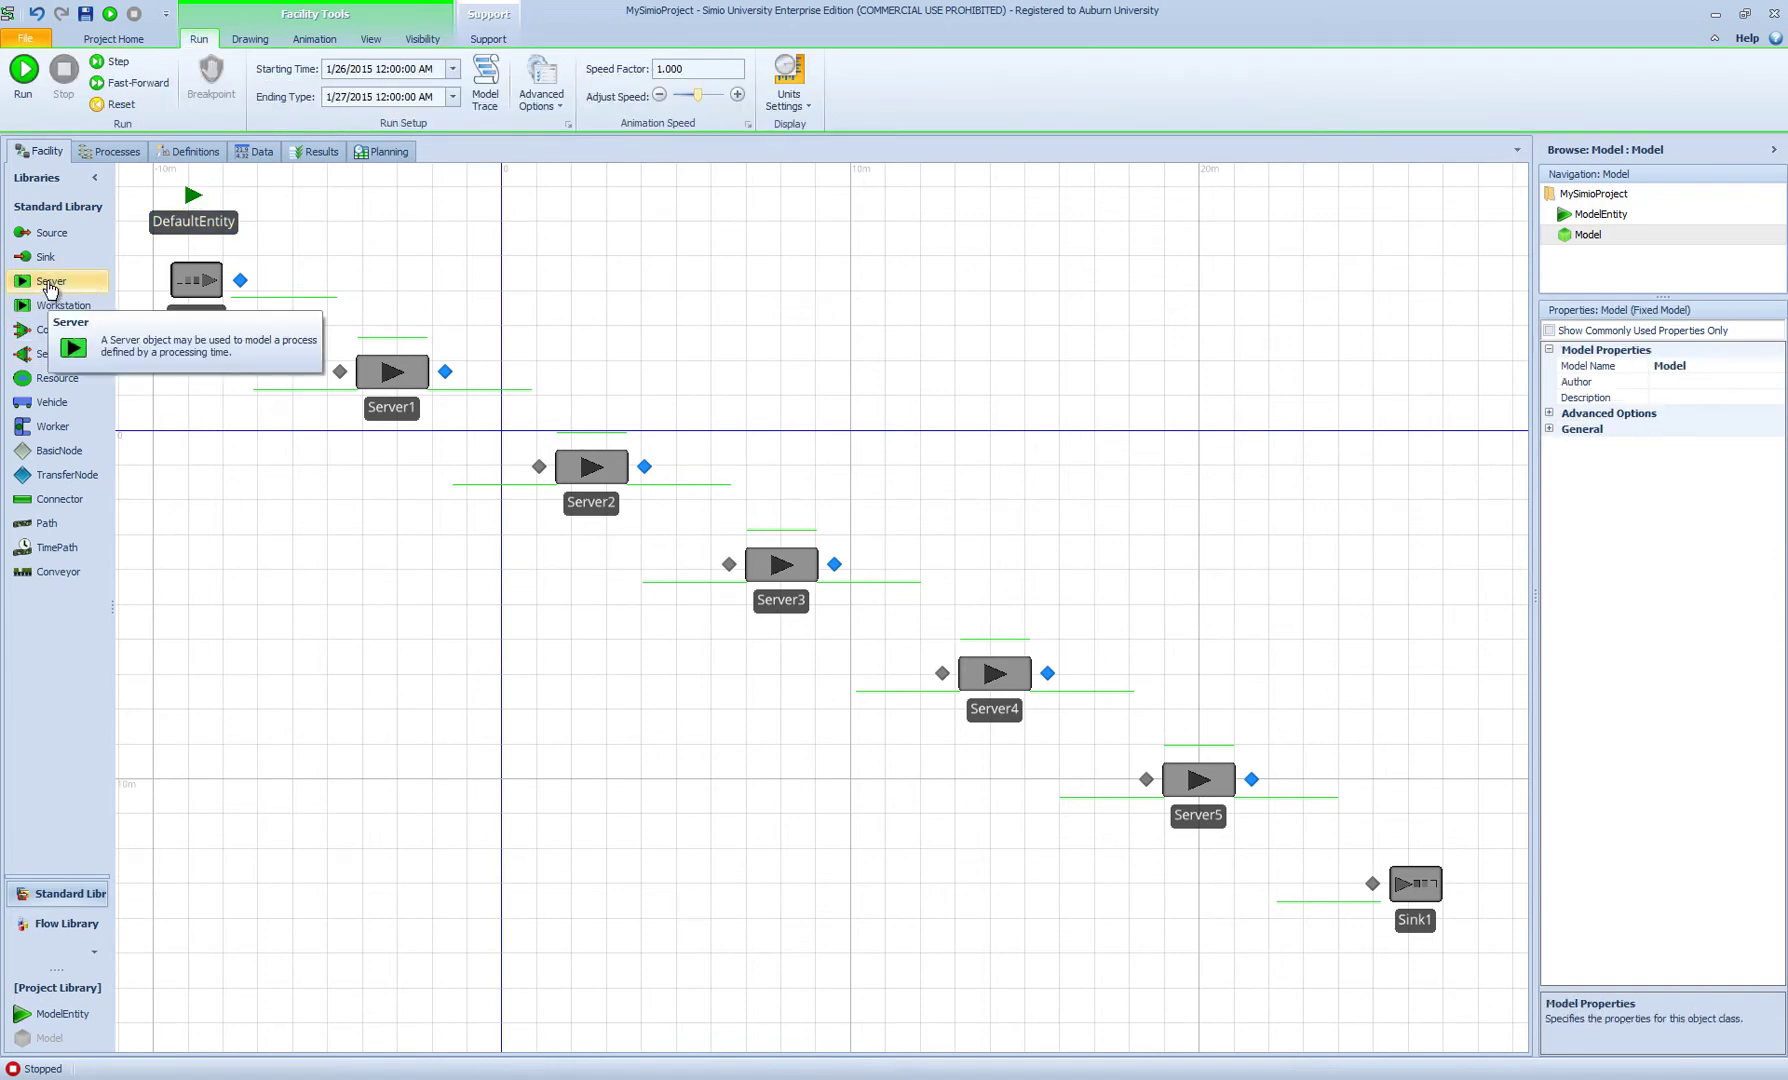
Connect Source1 to Server1, Server1 to Server2, and Server2 to Server3 with connectors
click(50, 505)
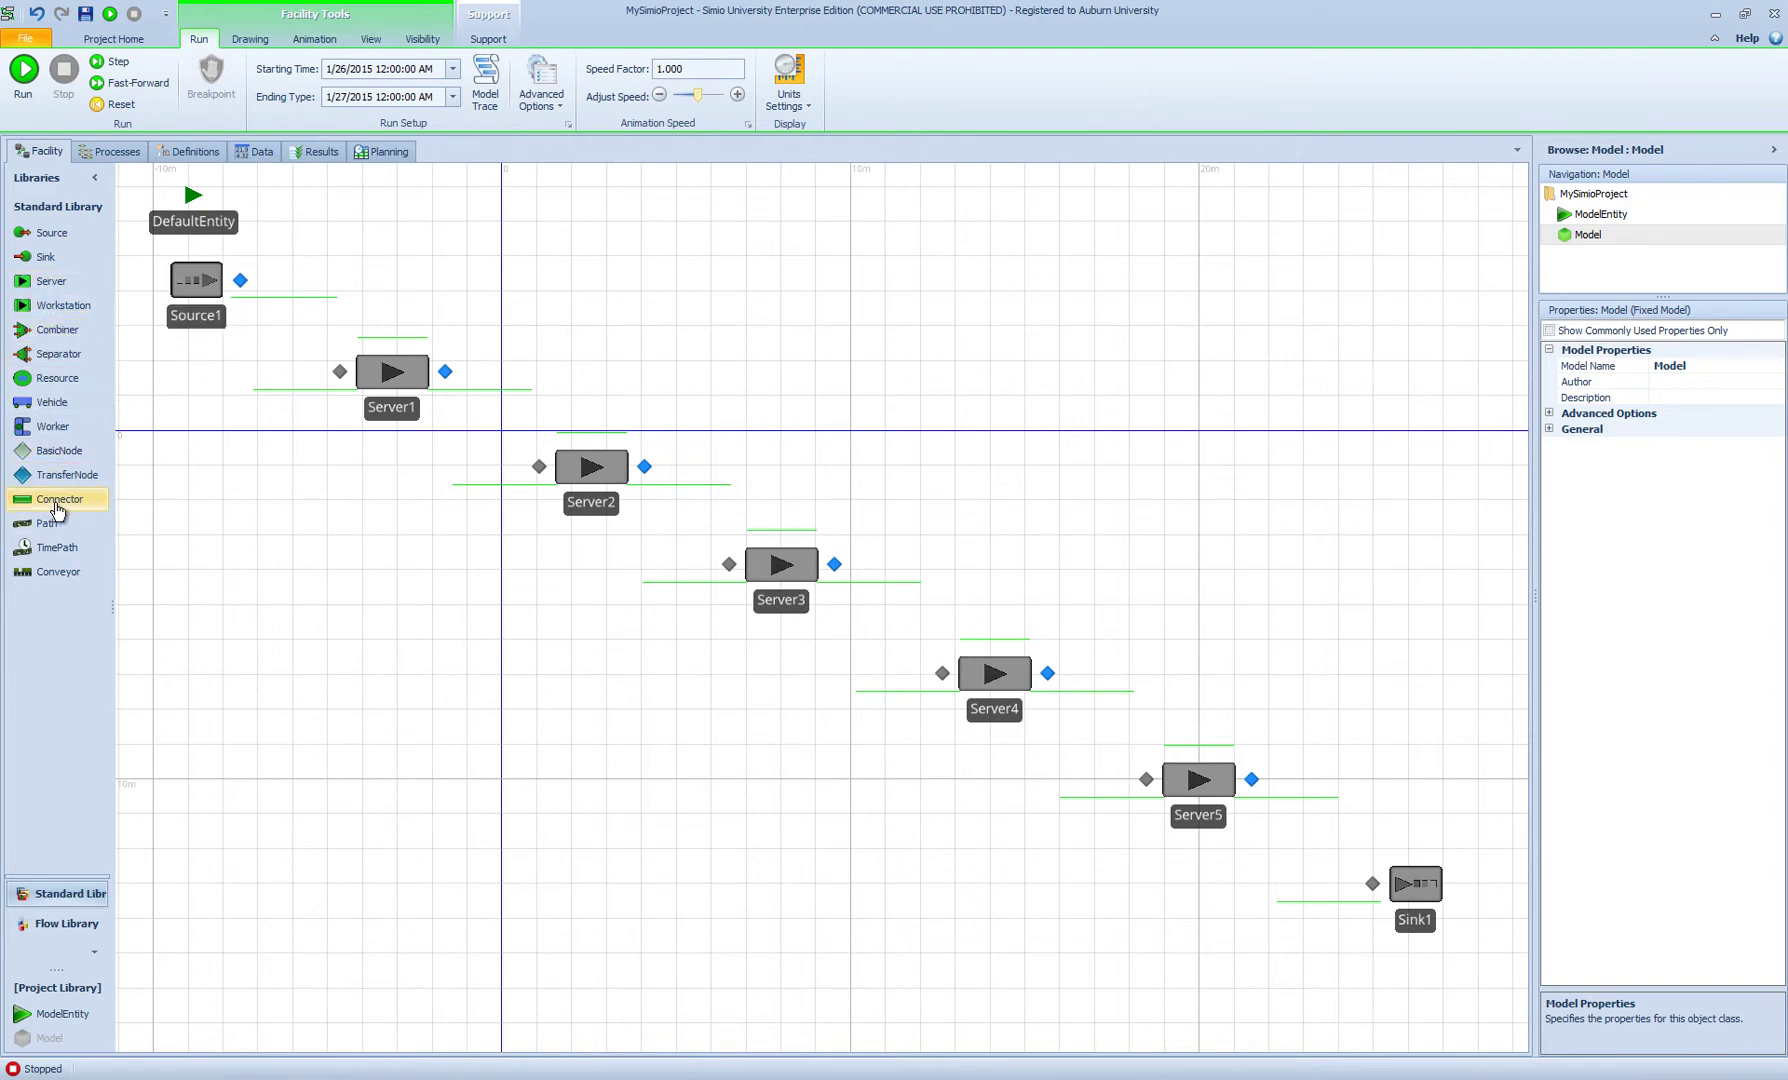
click(241, 281)
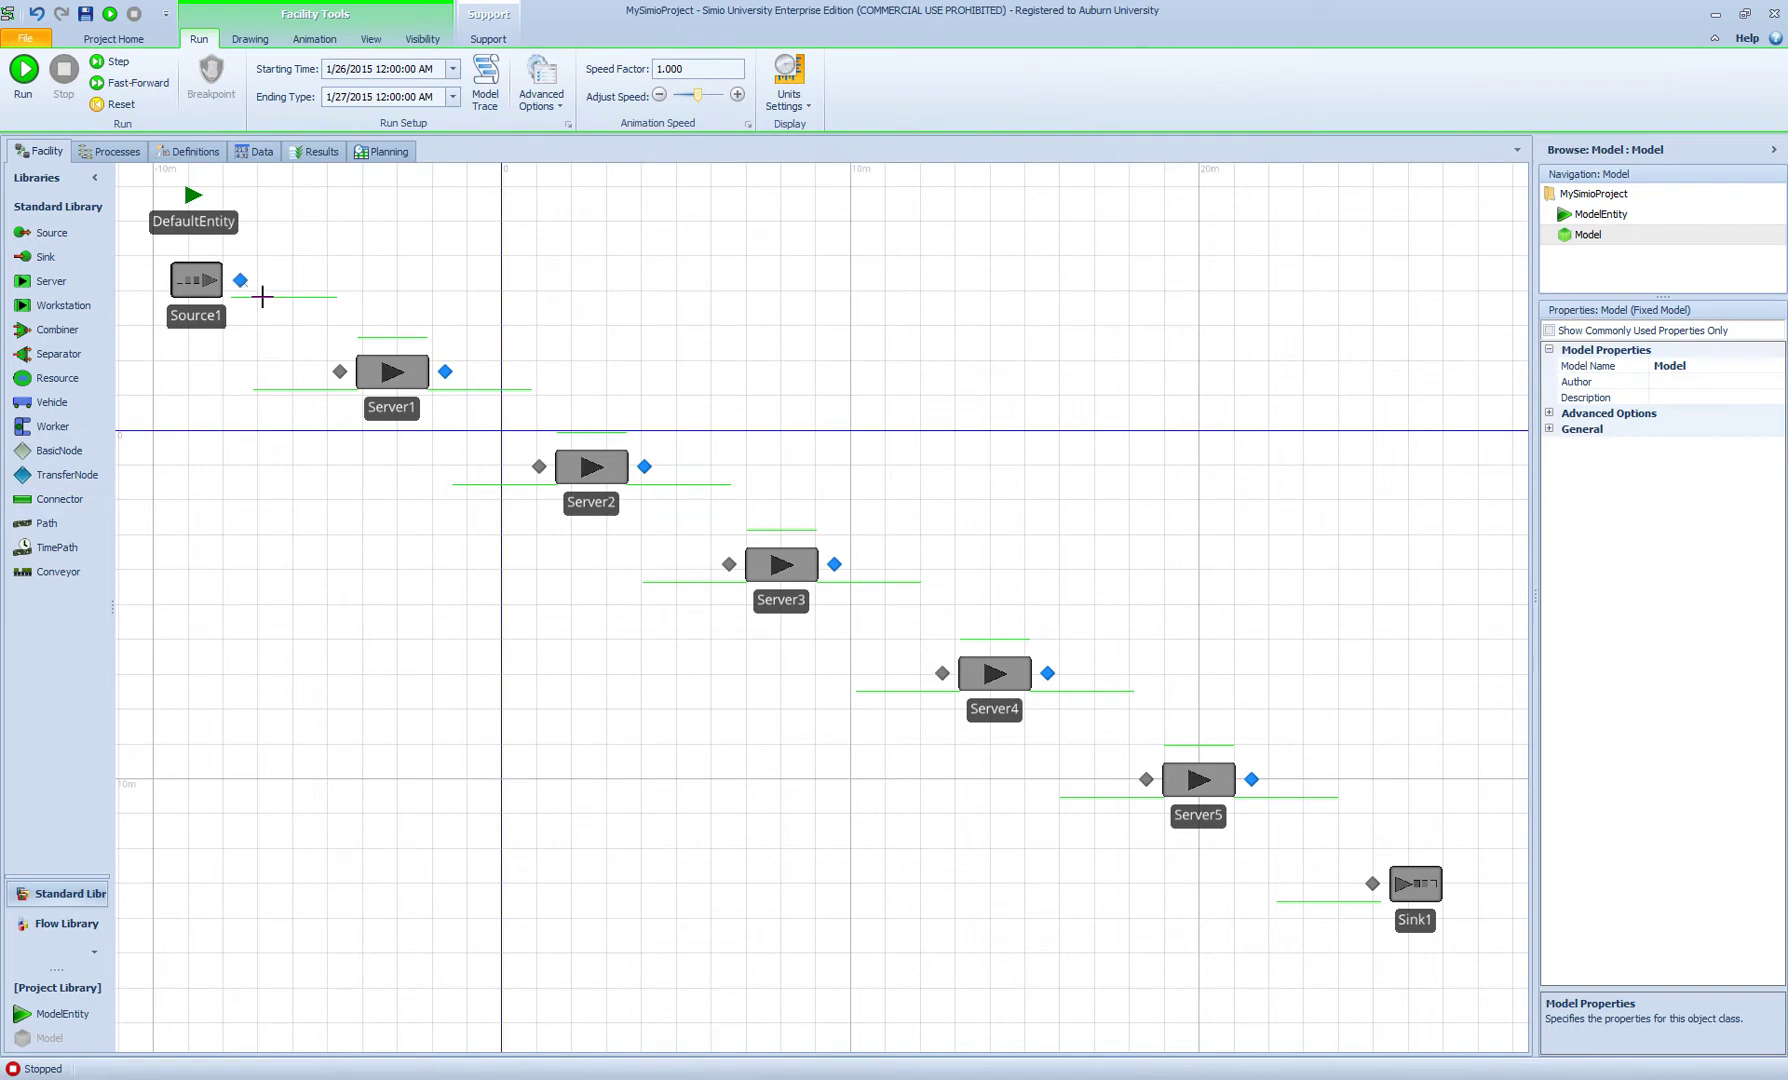
click(340, 371)
click(445, 371)
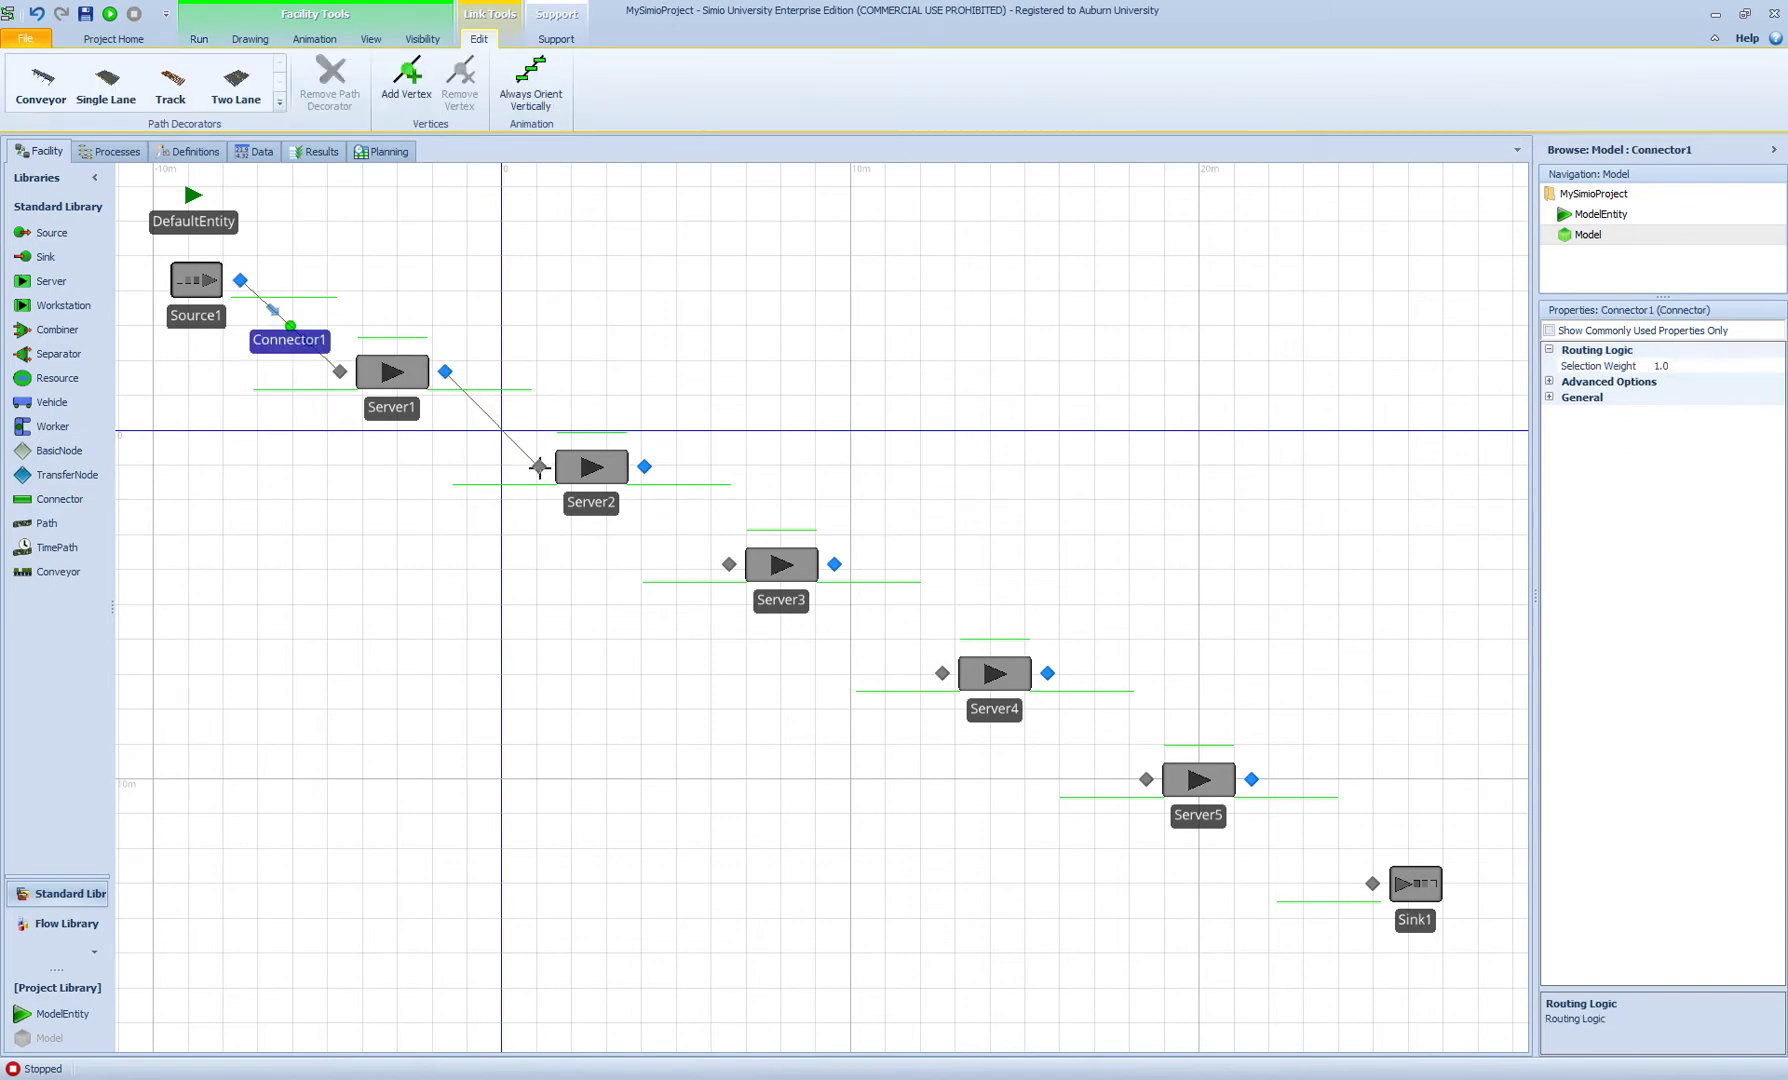
click(539, 466)
click(644, 466)
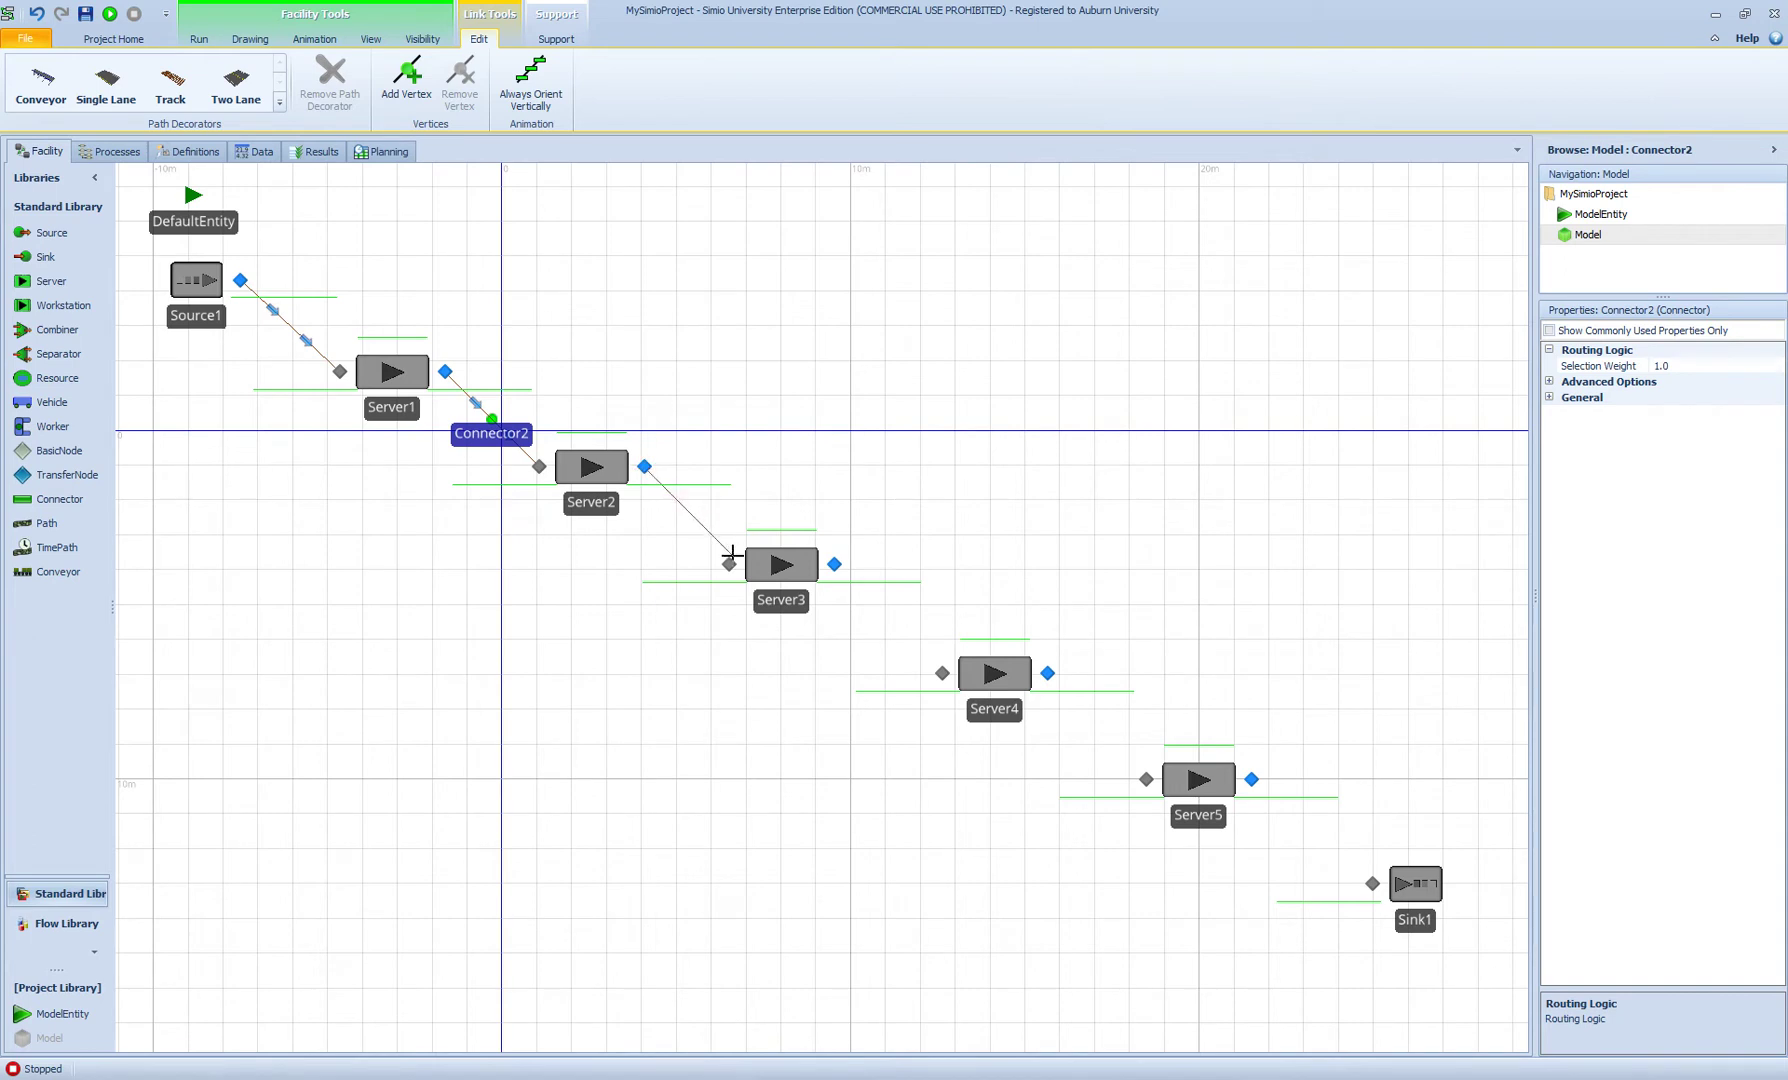
click(729, 562)
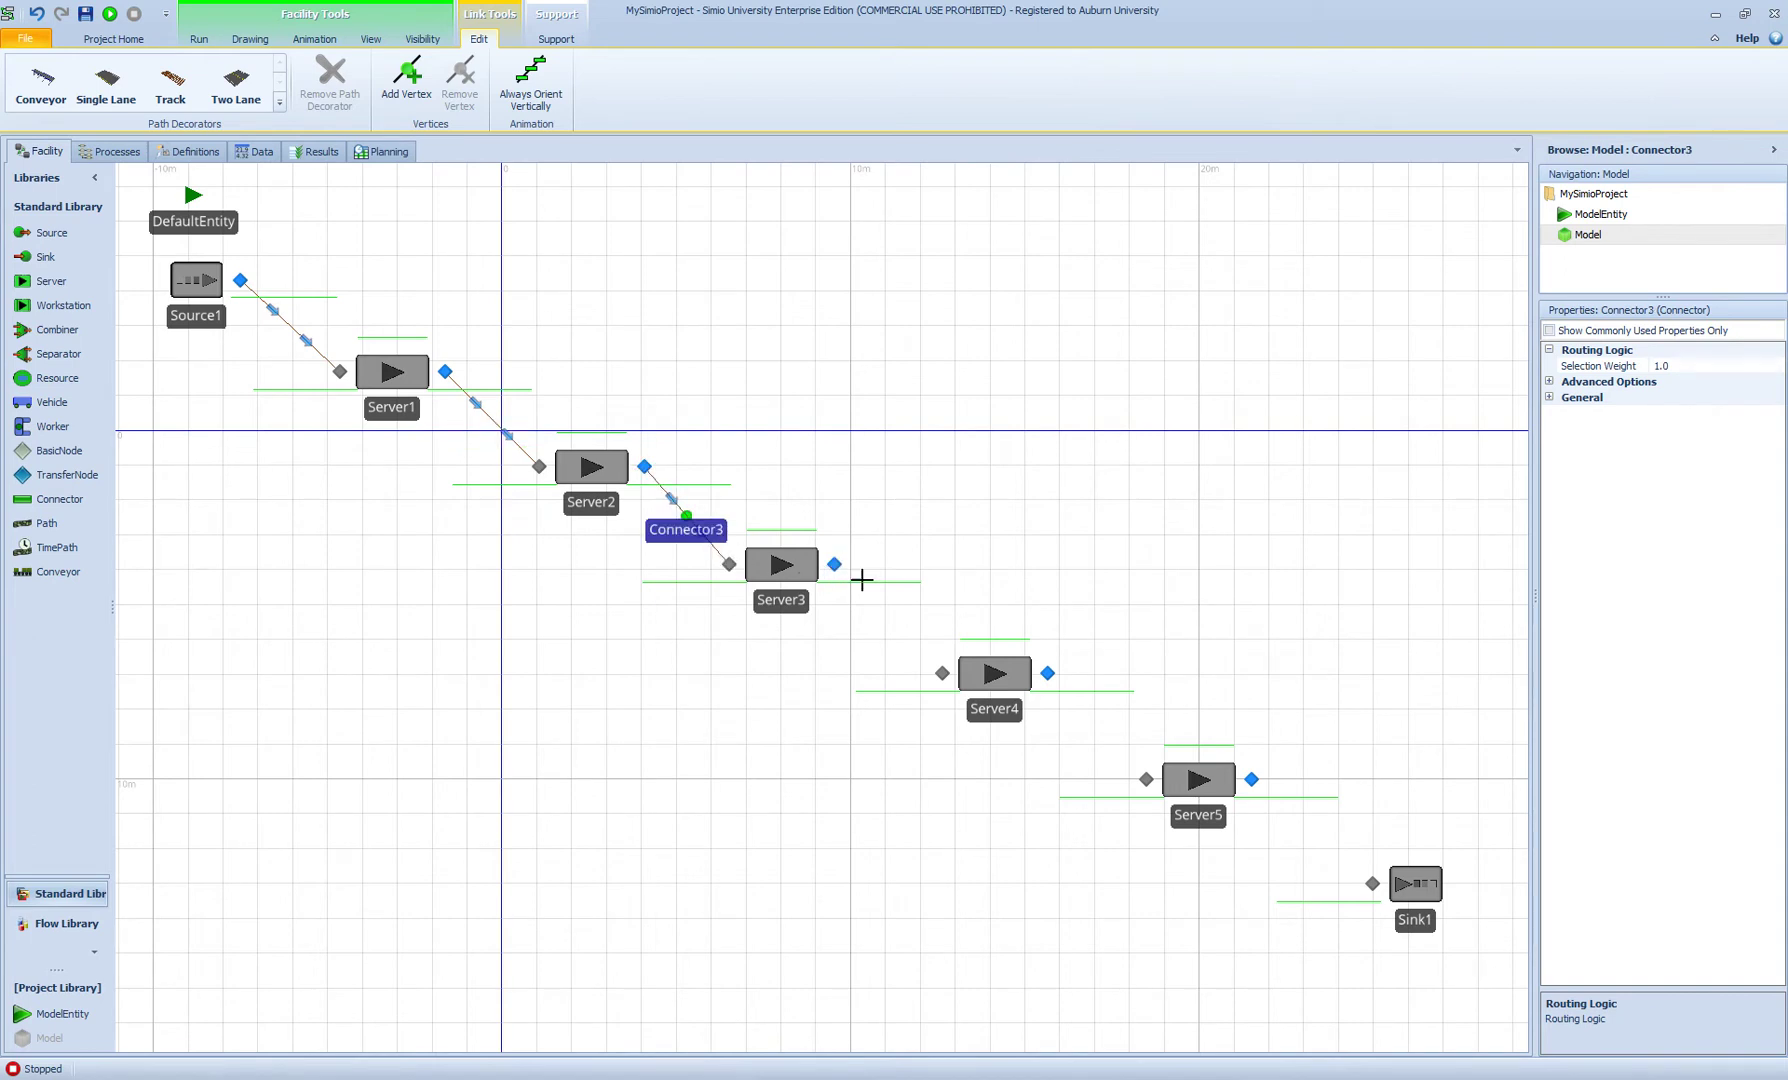
Connect Server3 to Server4, Server4 to Server5, and Server5 to Sink1
click(834, 564)
click(942, 673)
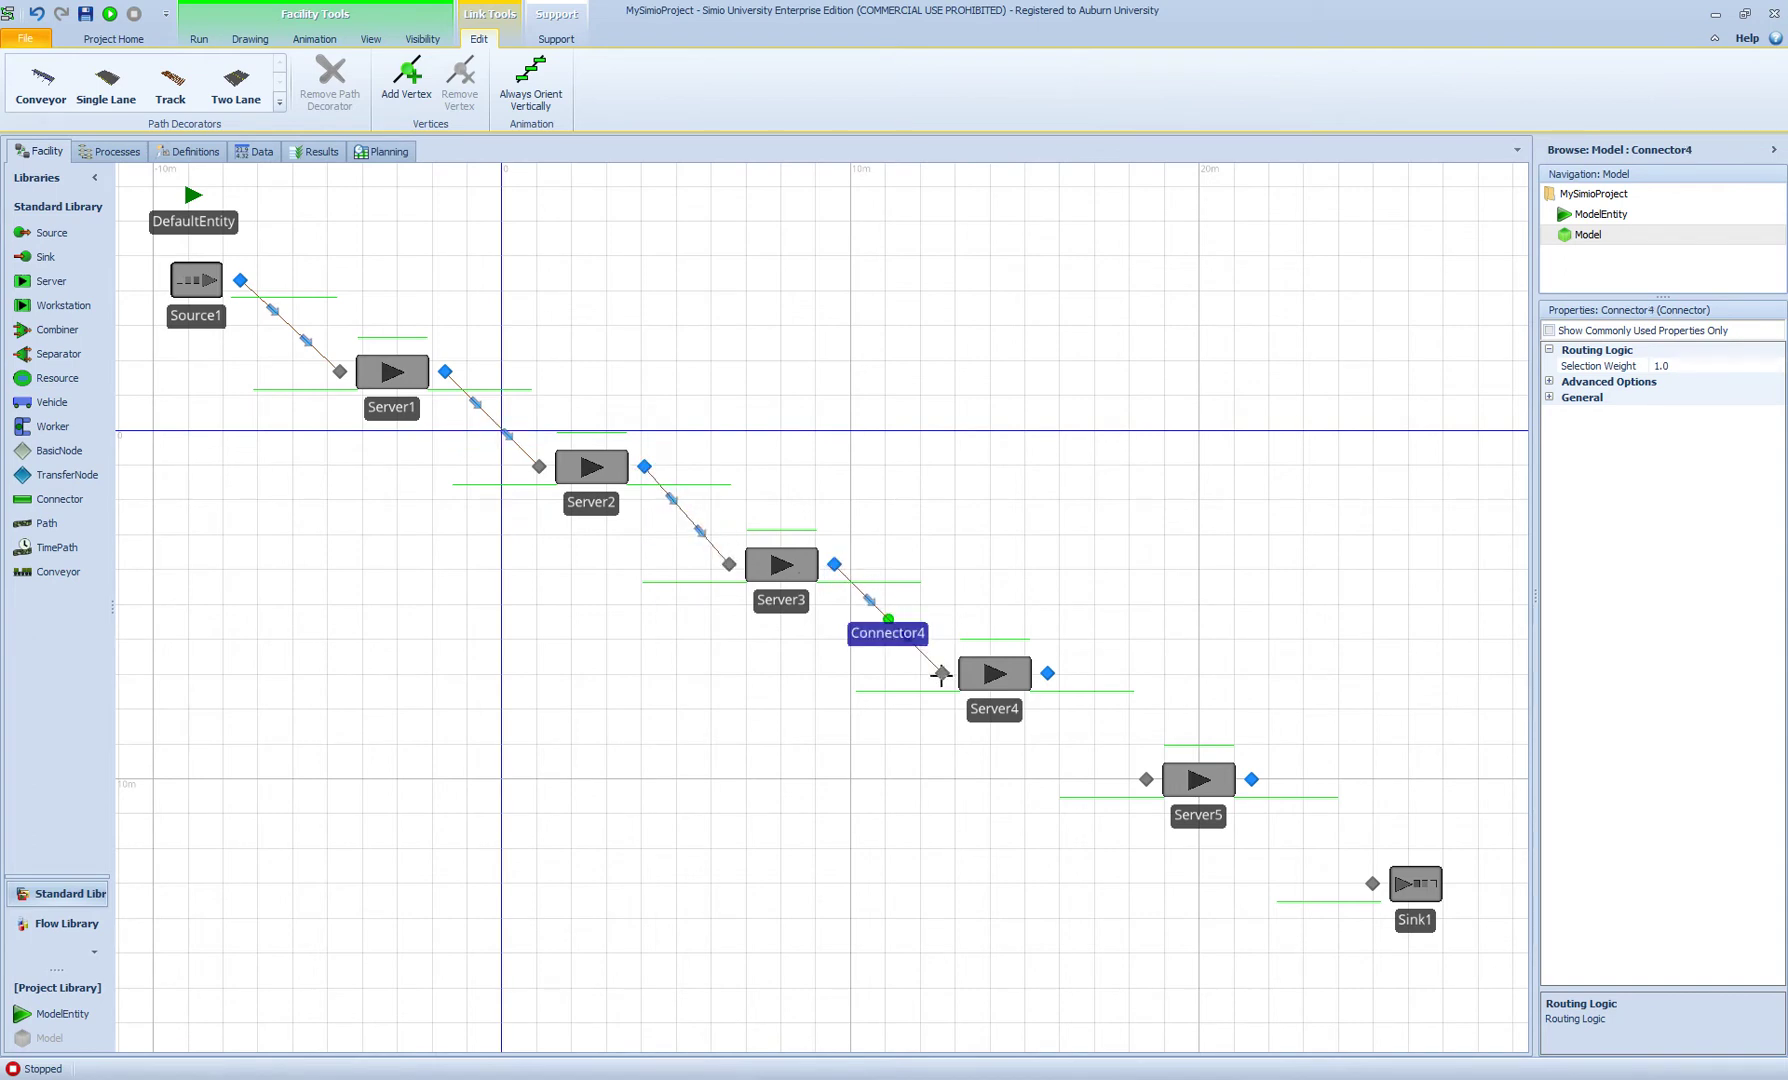
click(1047, 673)
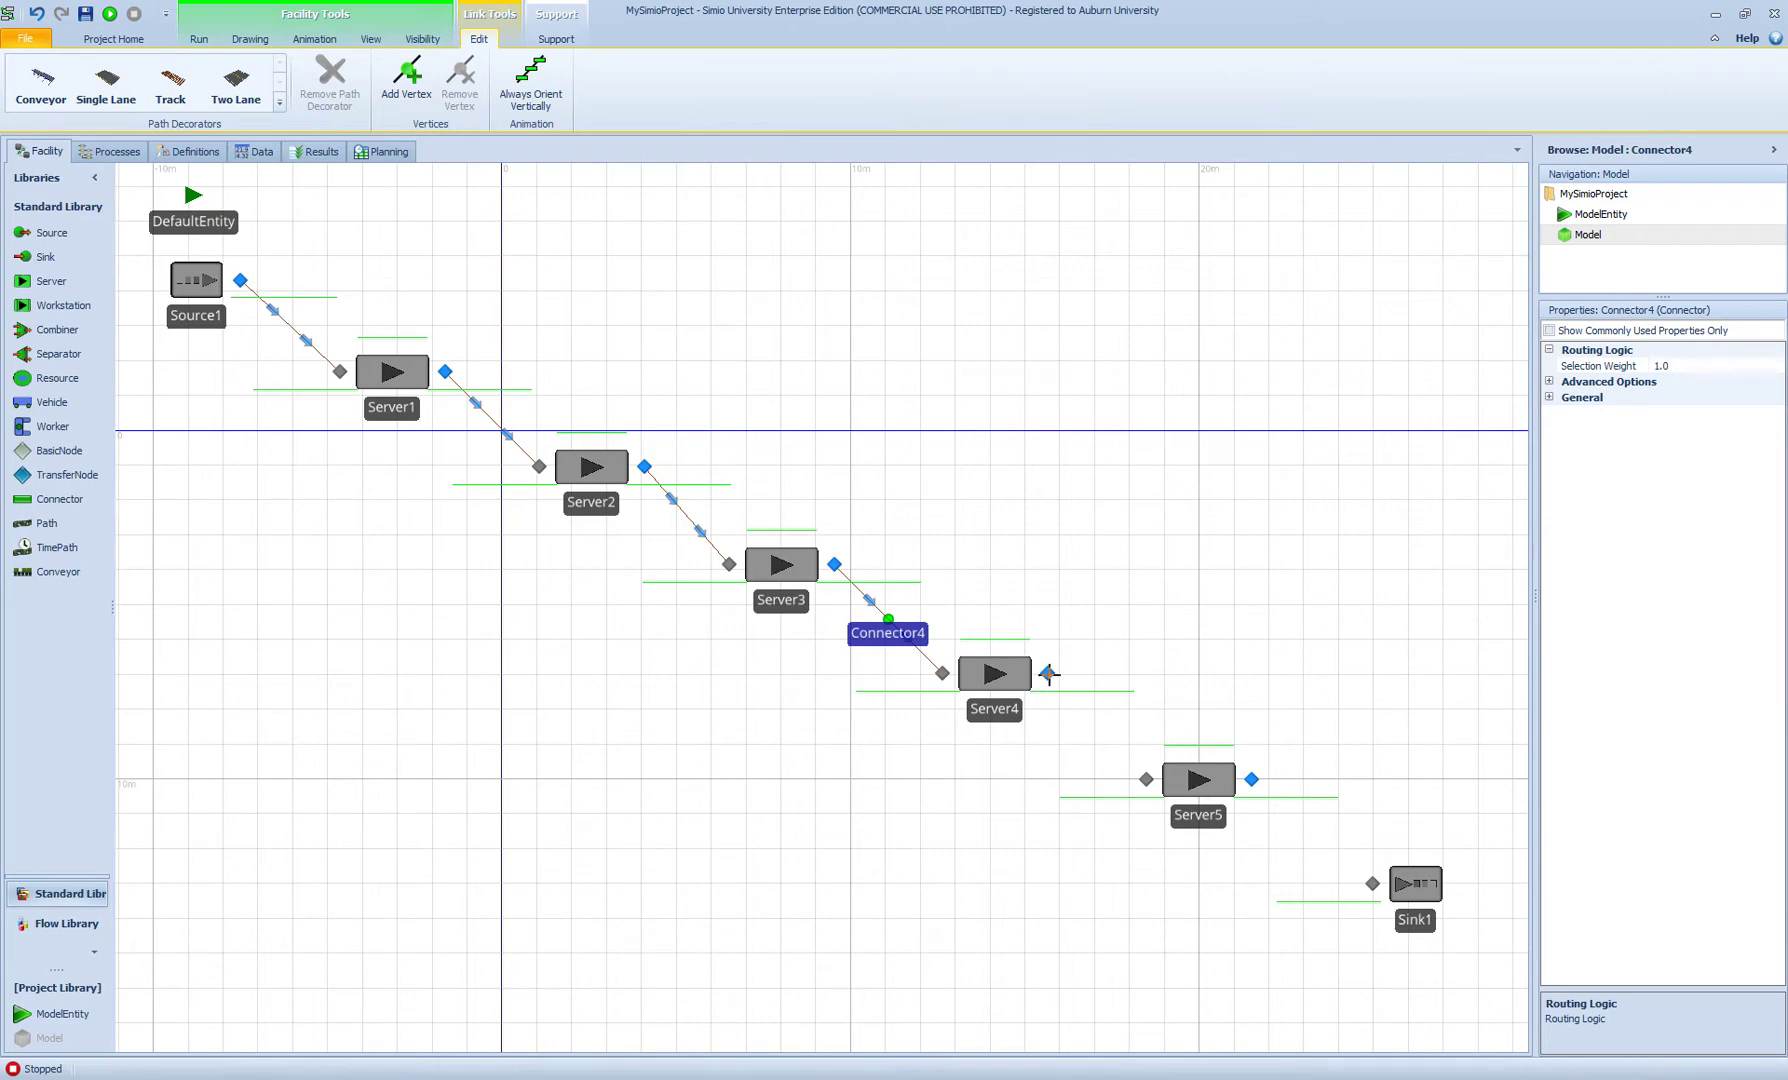
click(1147, 779)
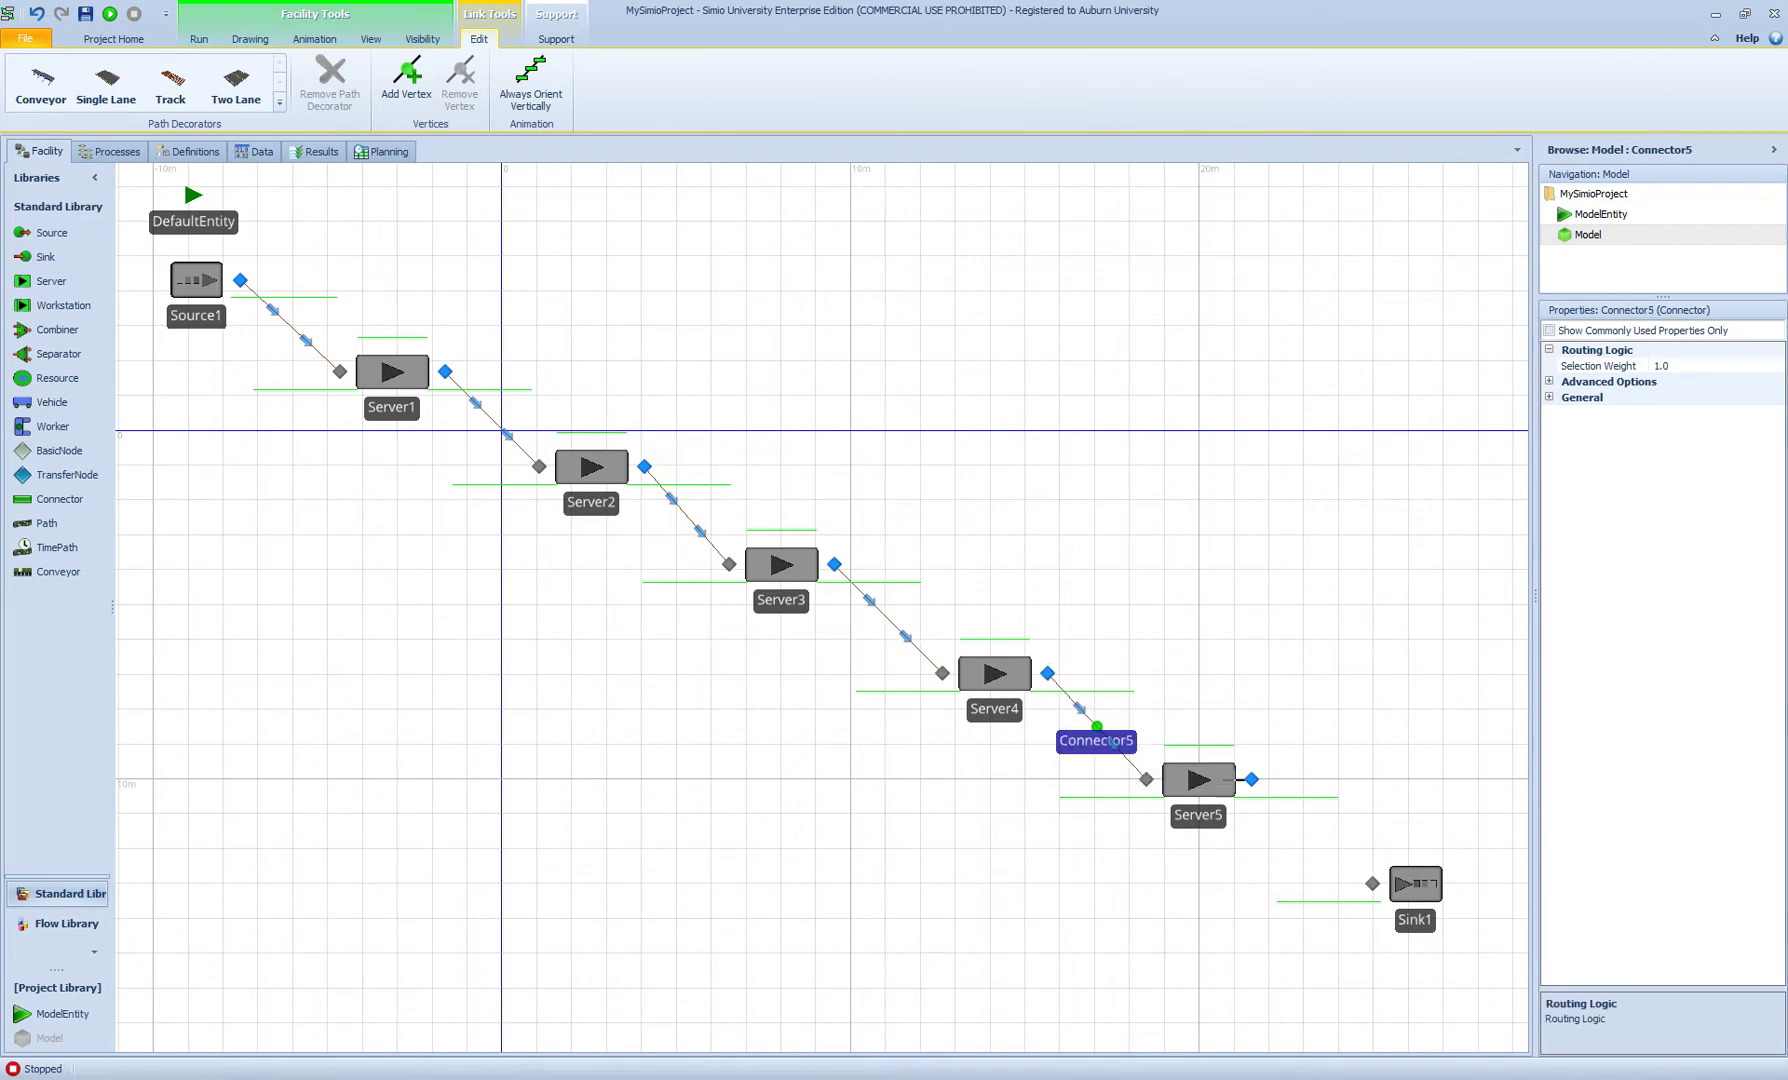
click(1251, 779)
click(1373, 883)
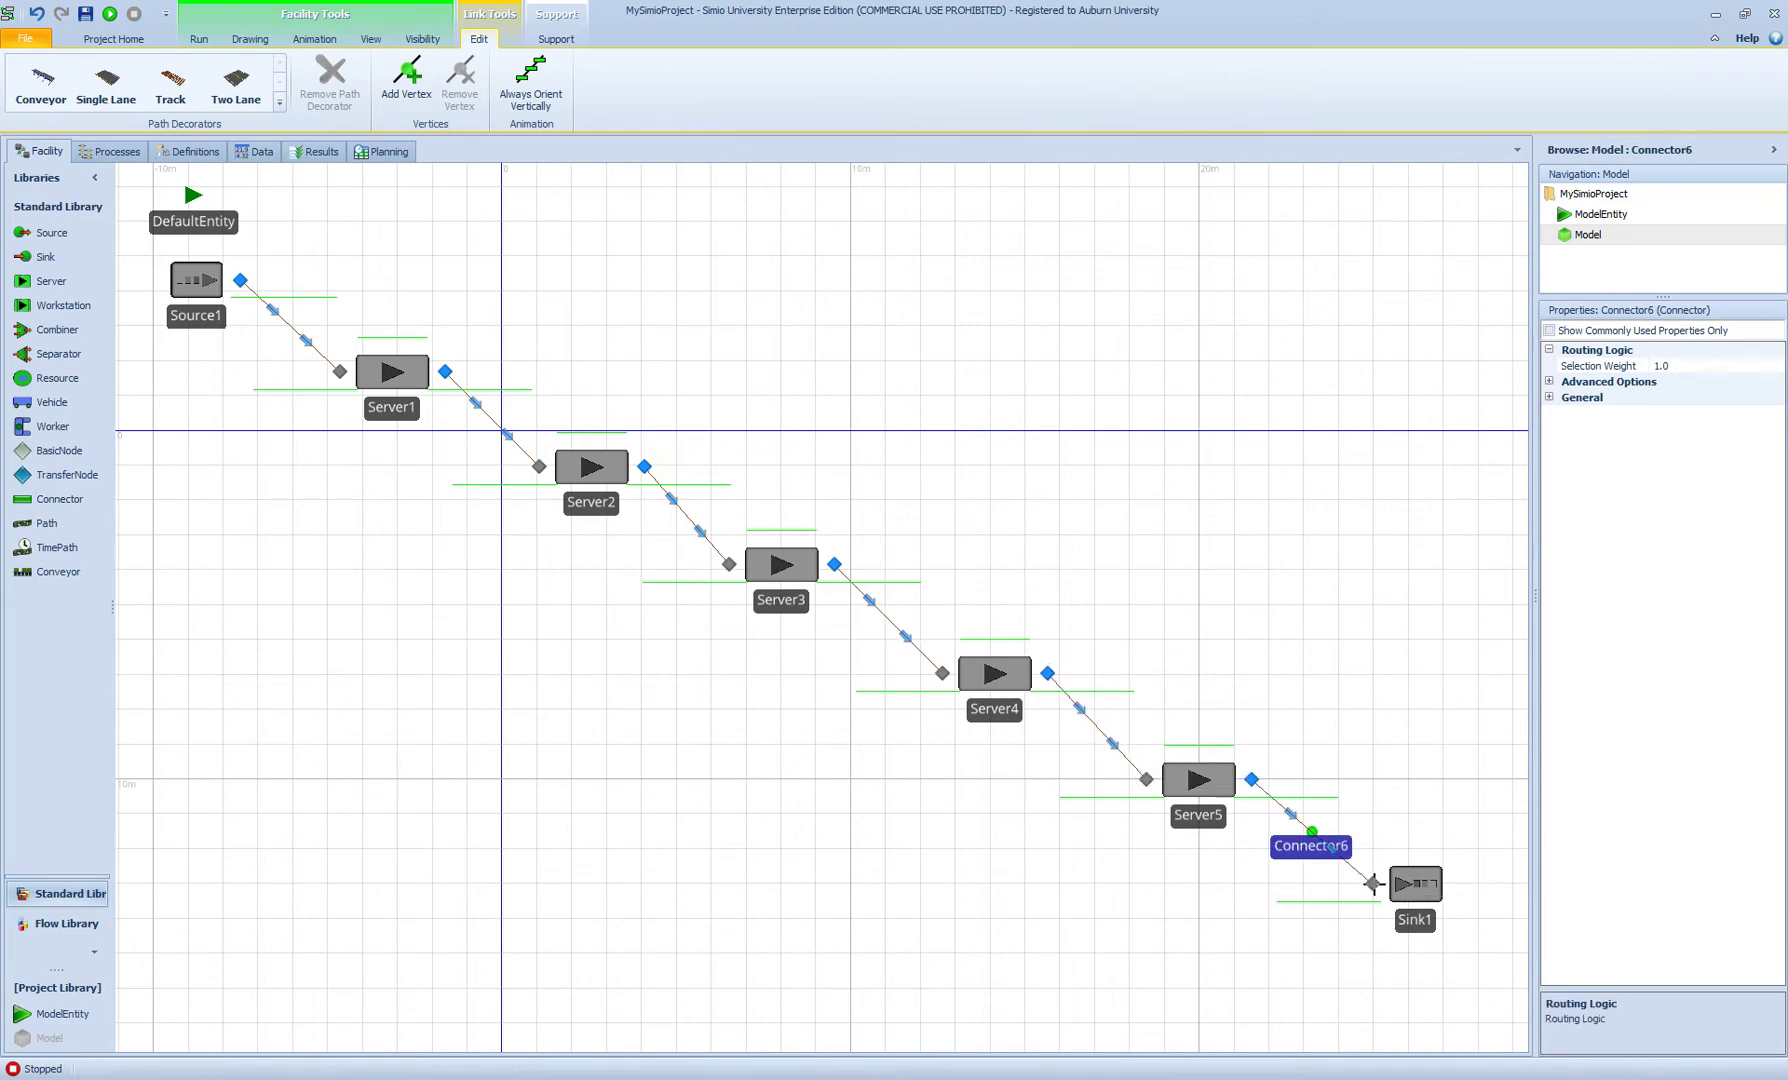
click(753, 840)
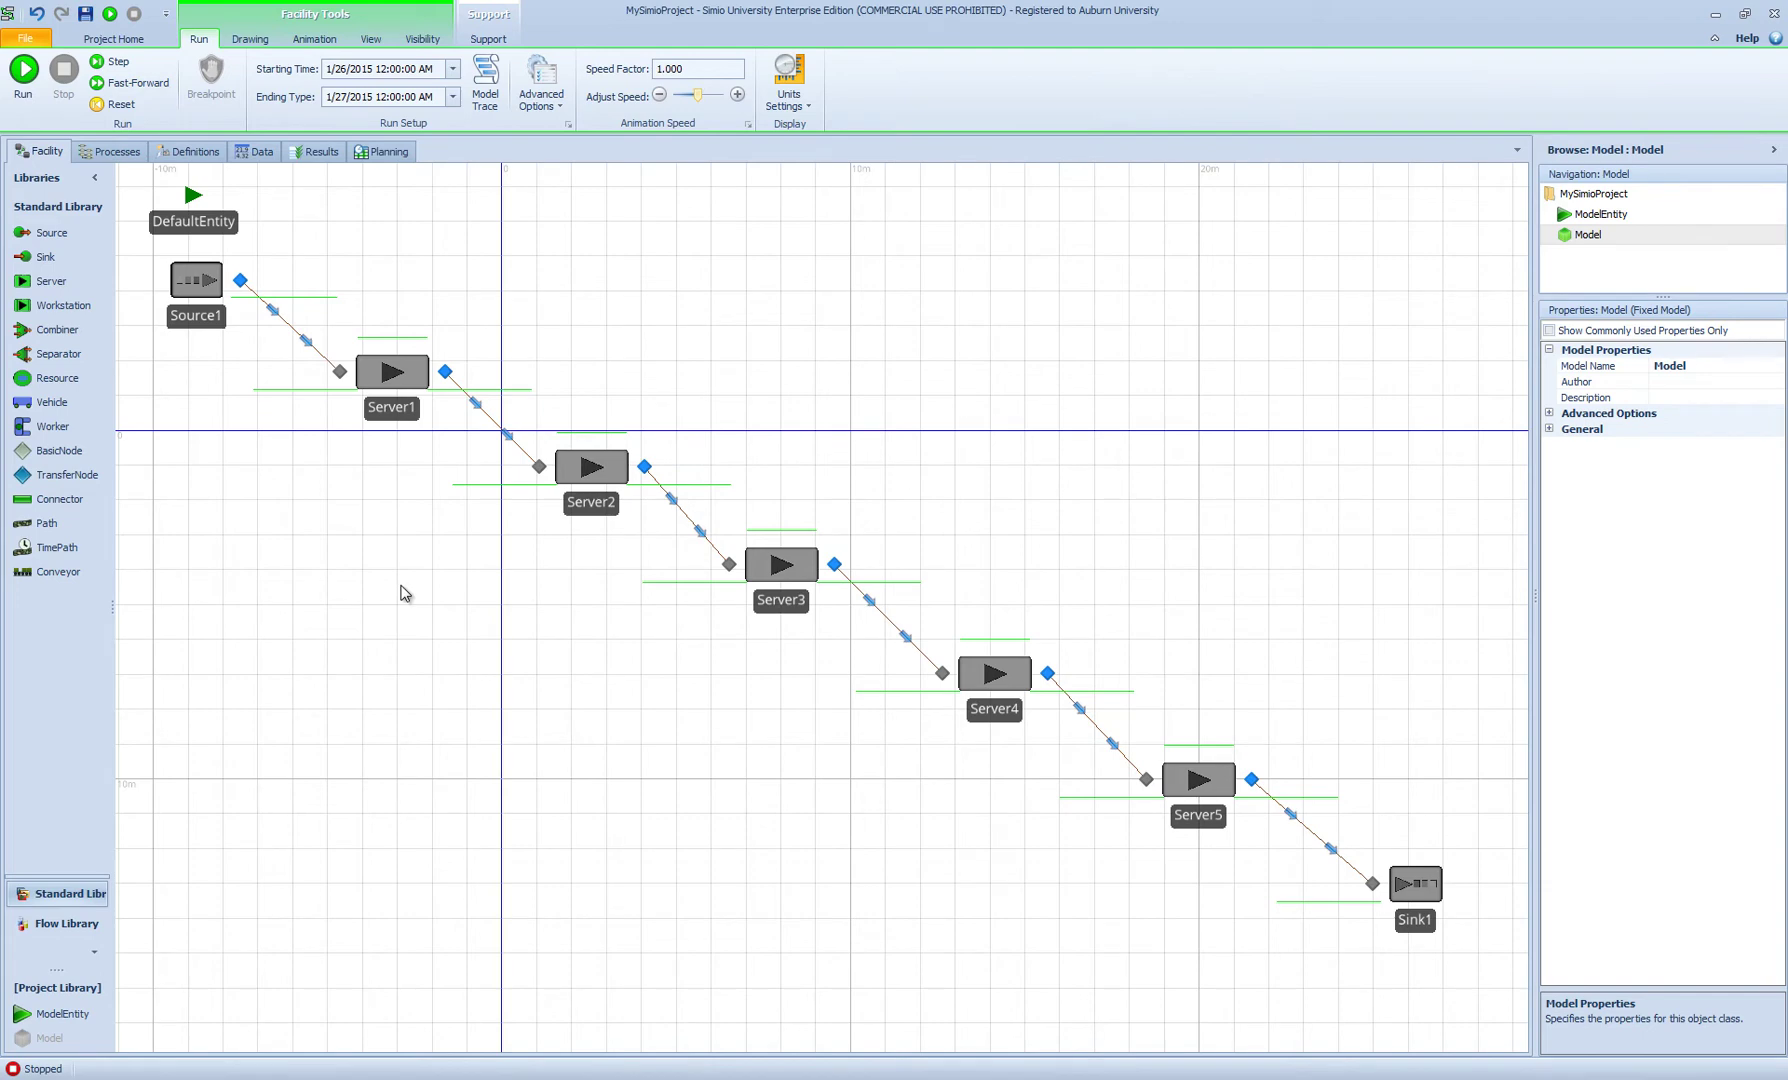
click(24, 78)
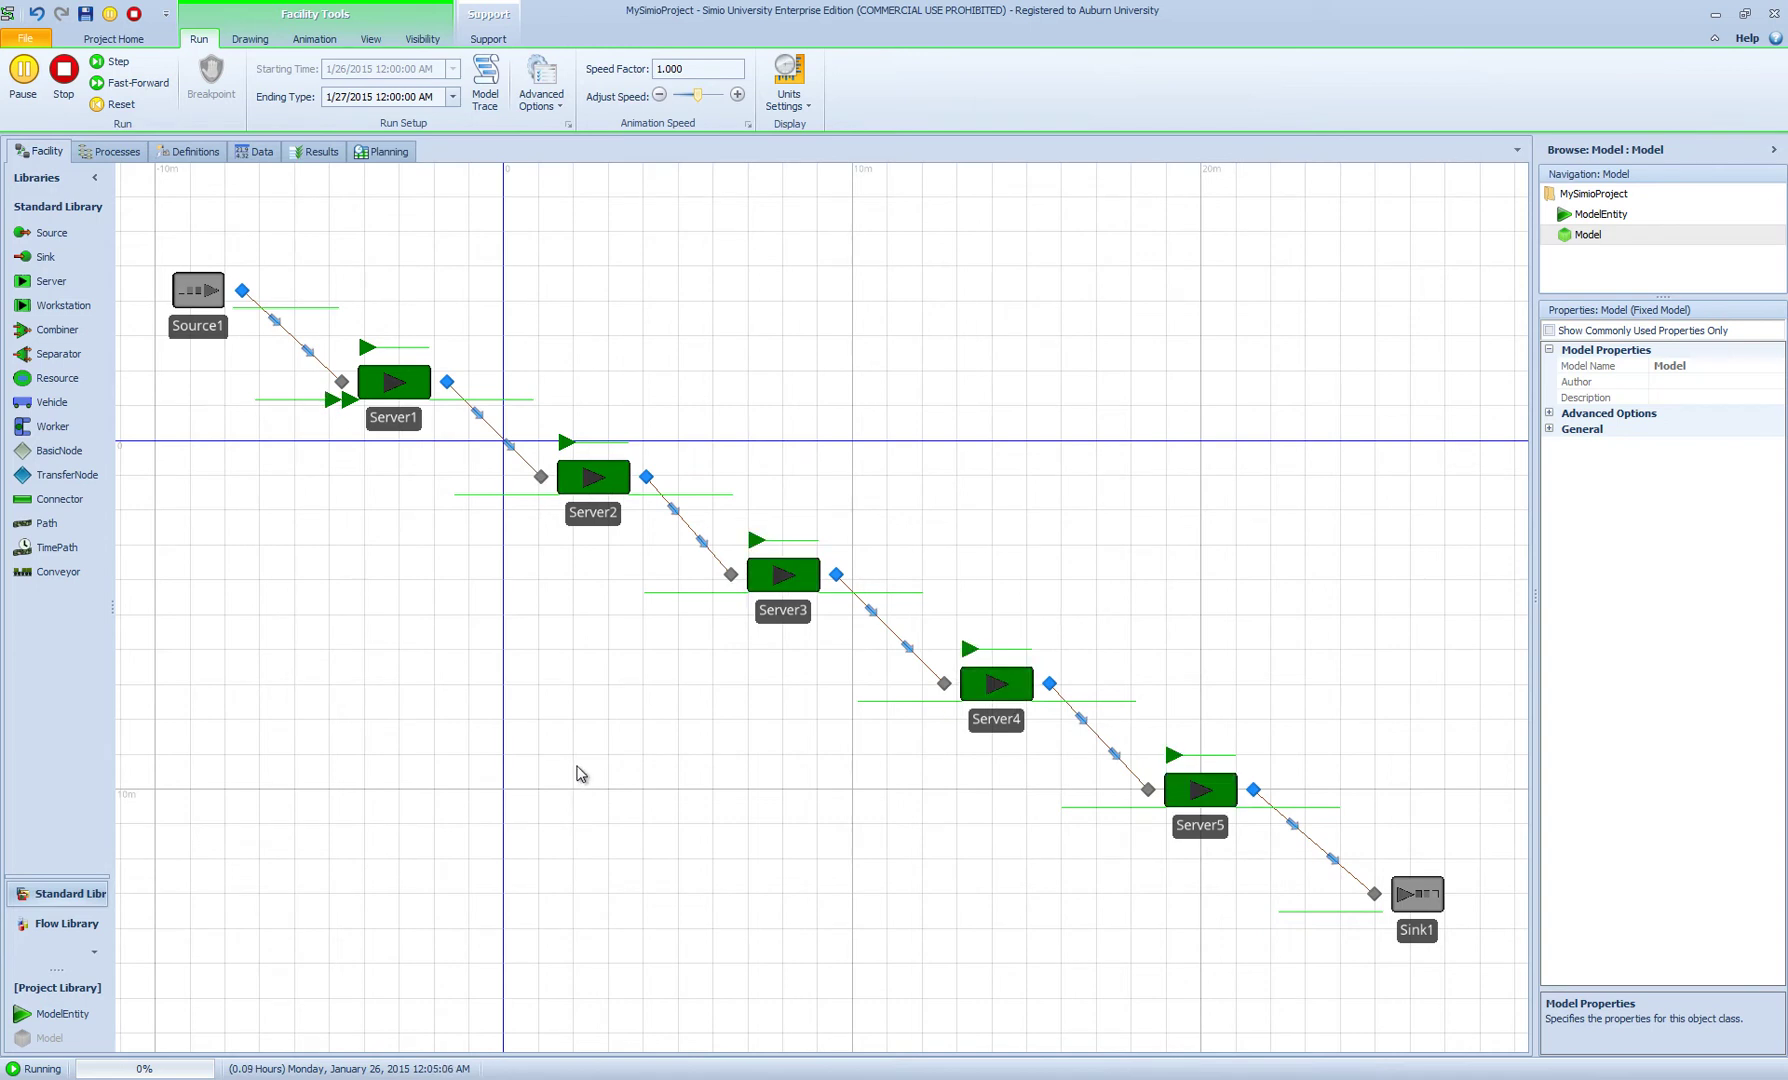
key(shift+F5)
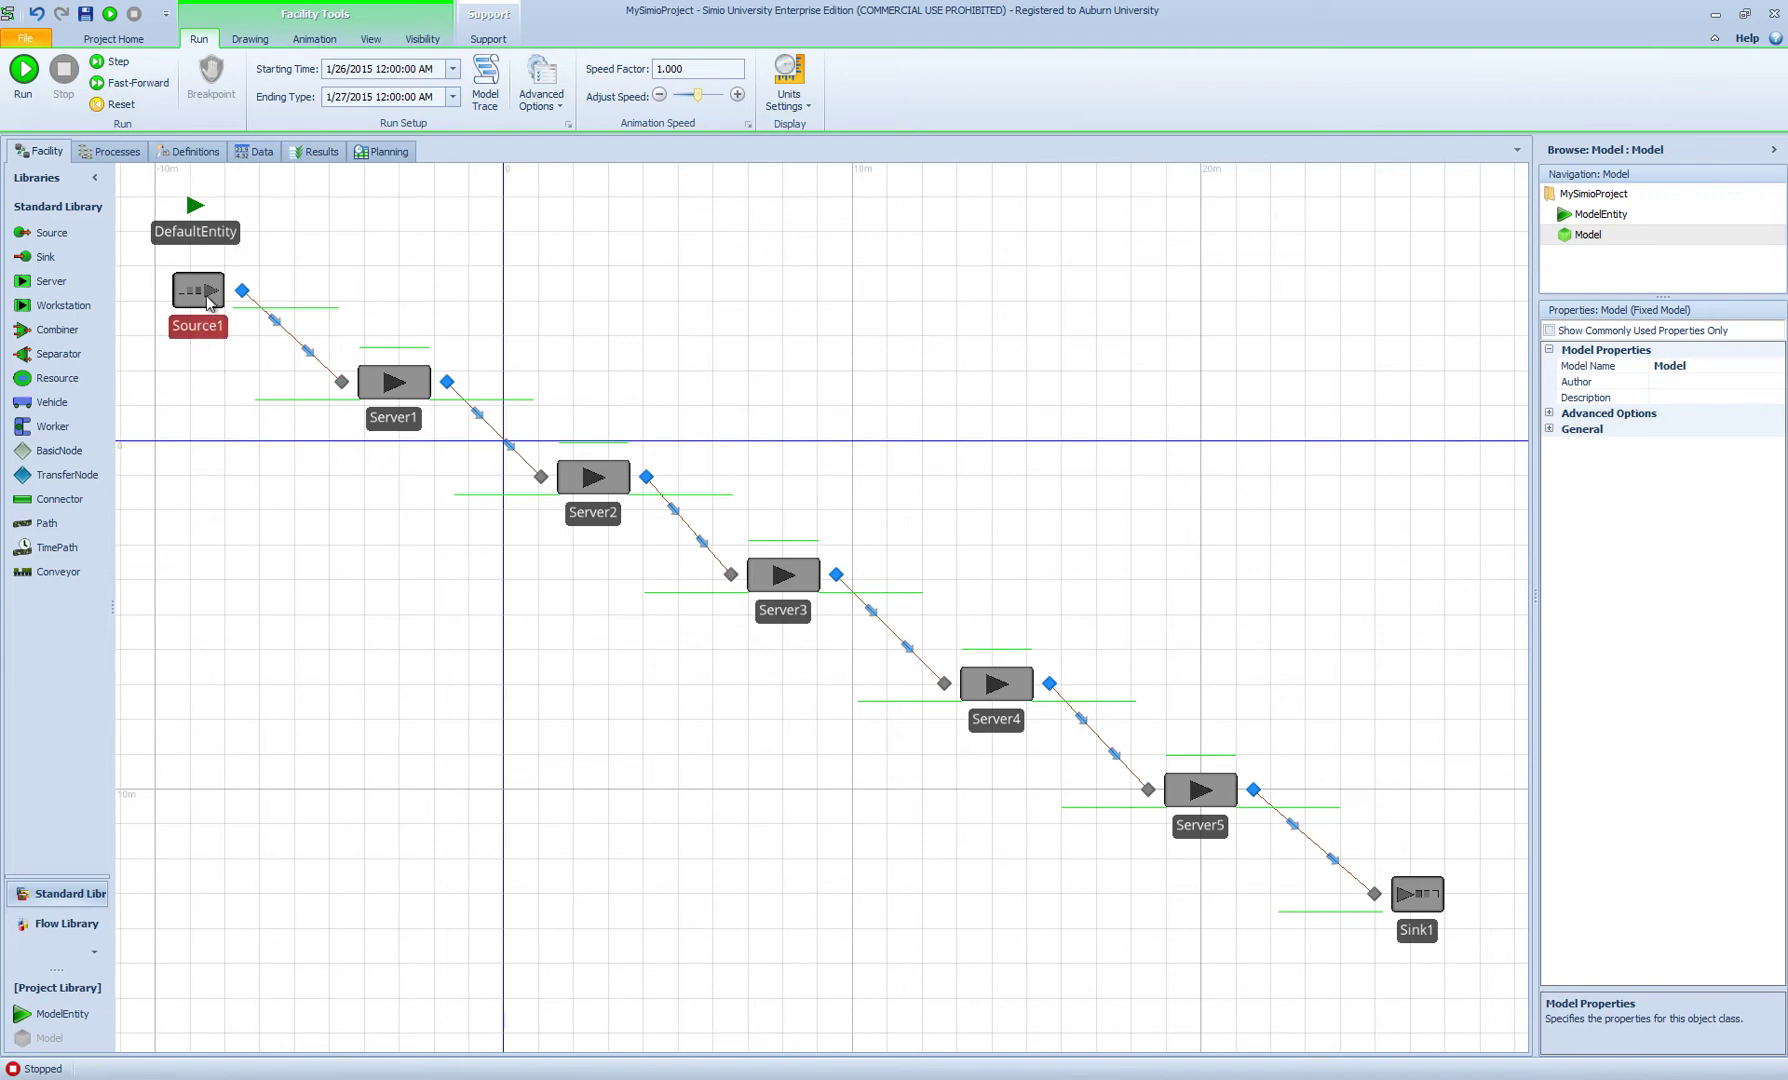
Rename the DefaultEntity to Customer and Source1 to Enter
click(199, 233)
click(199, 233)
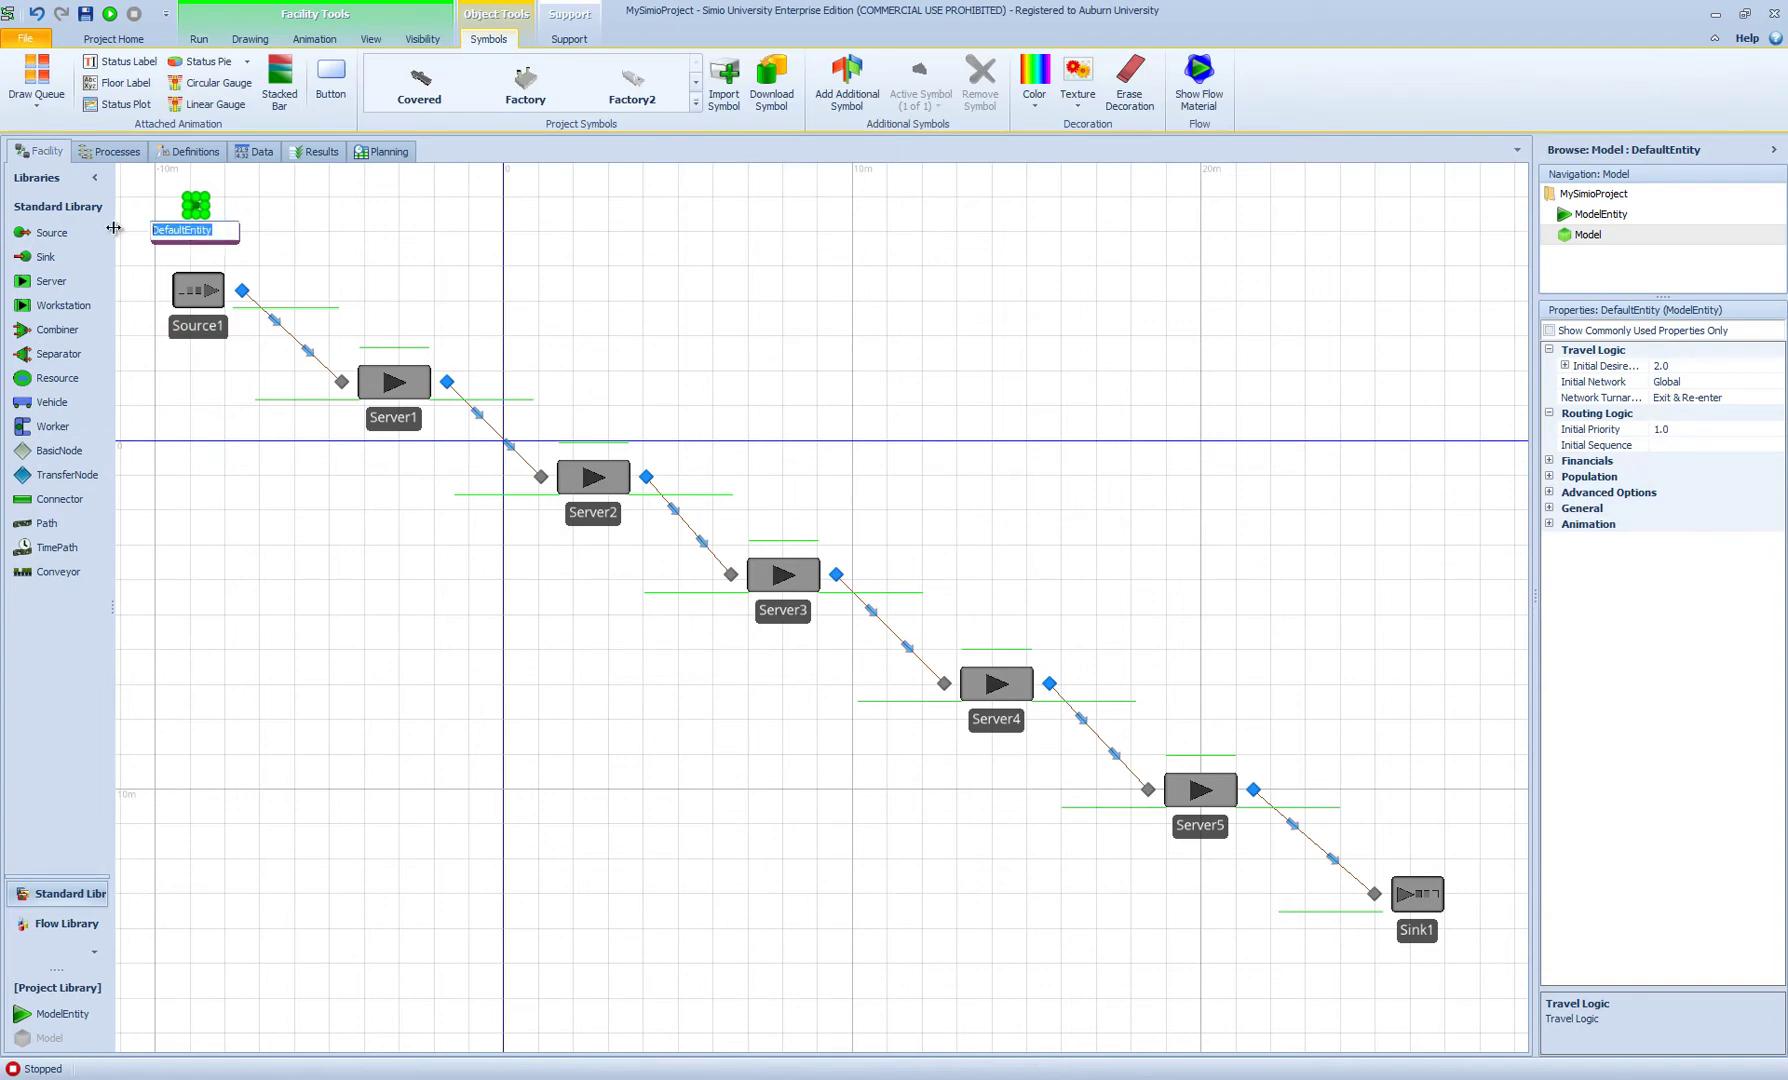
text(Customer)
key(Return)
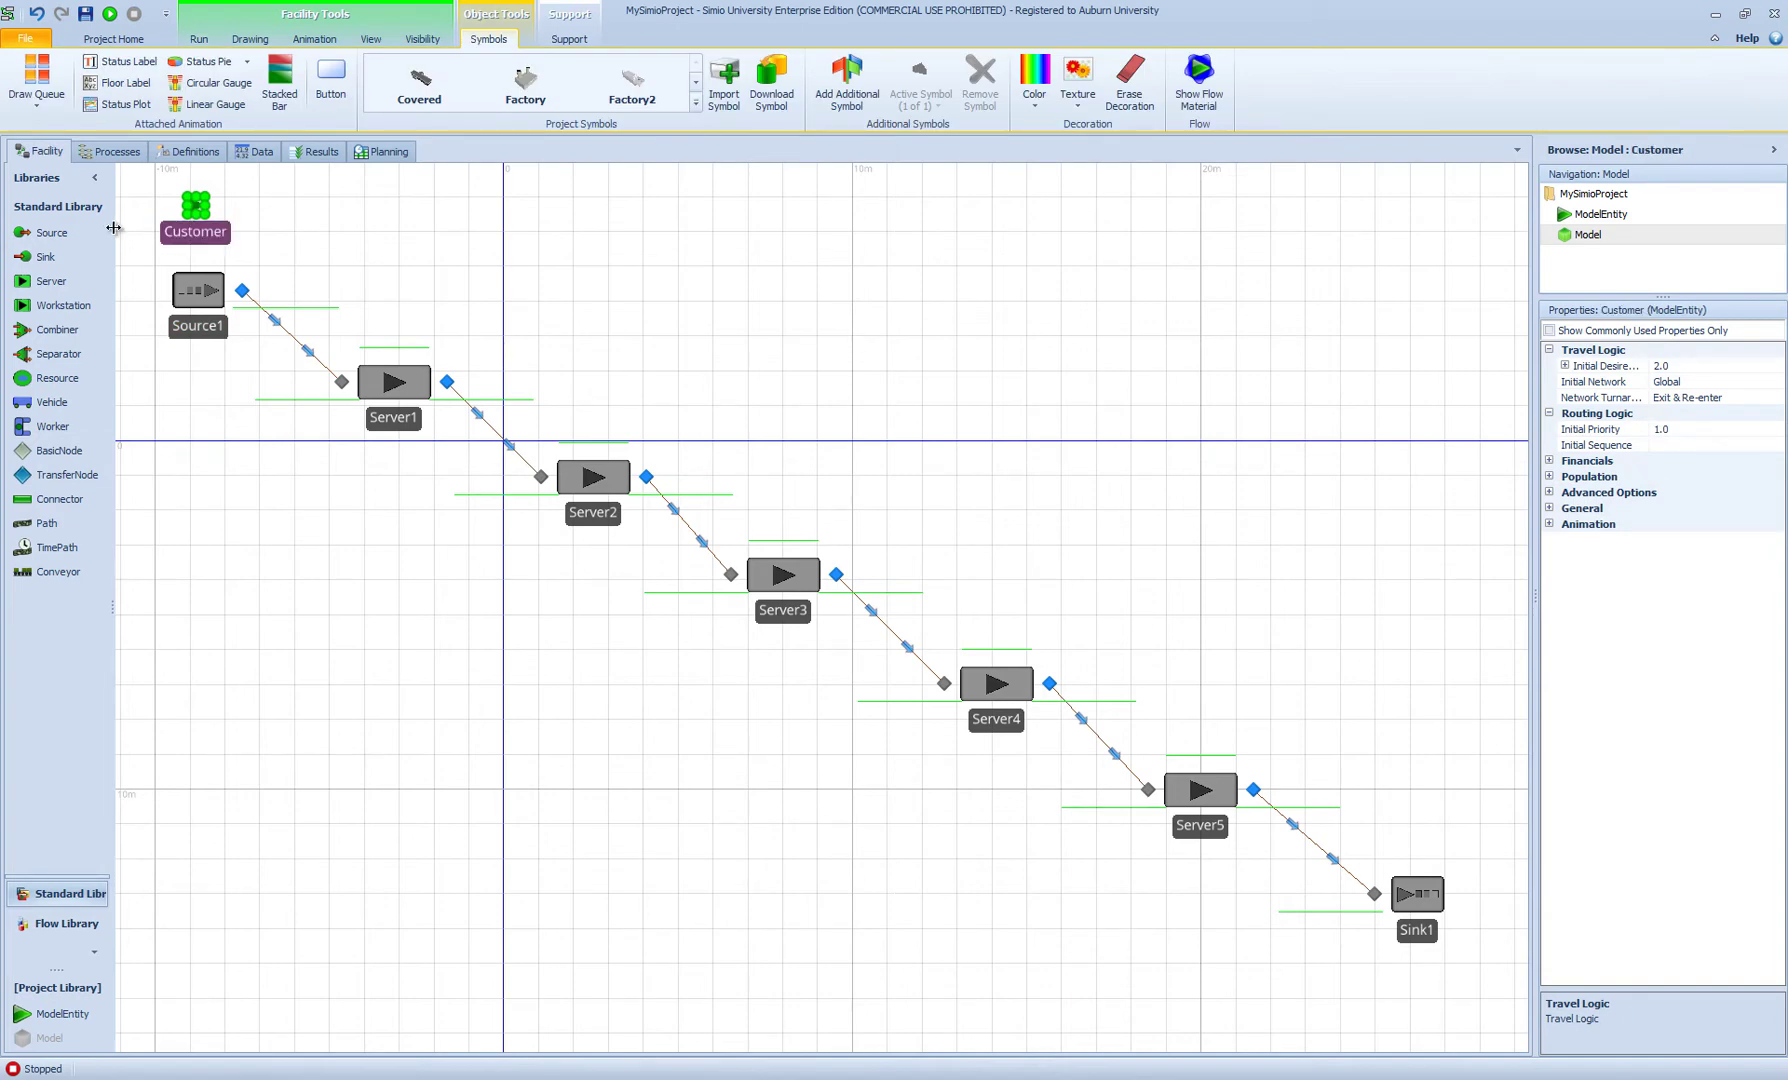
double_click(203, 327)
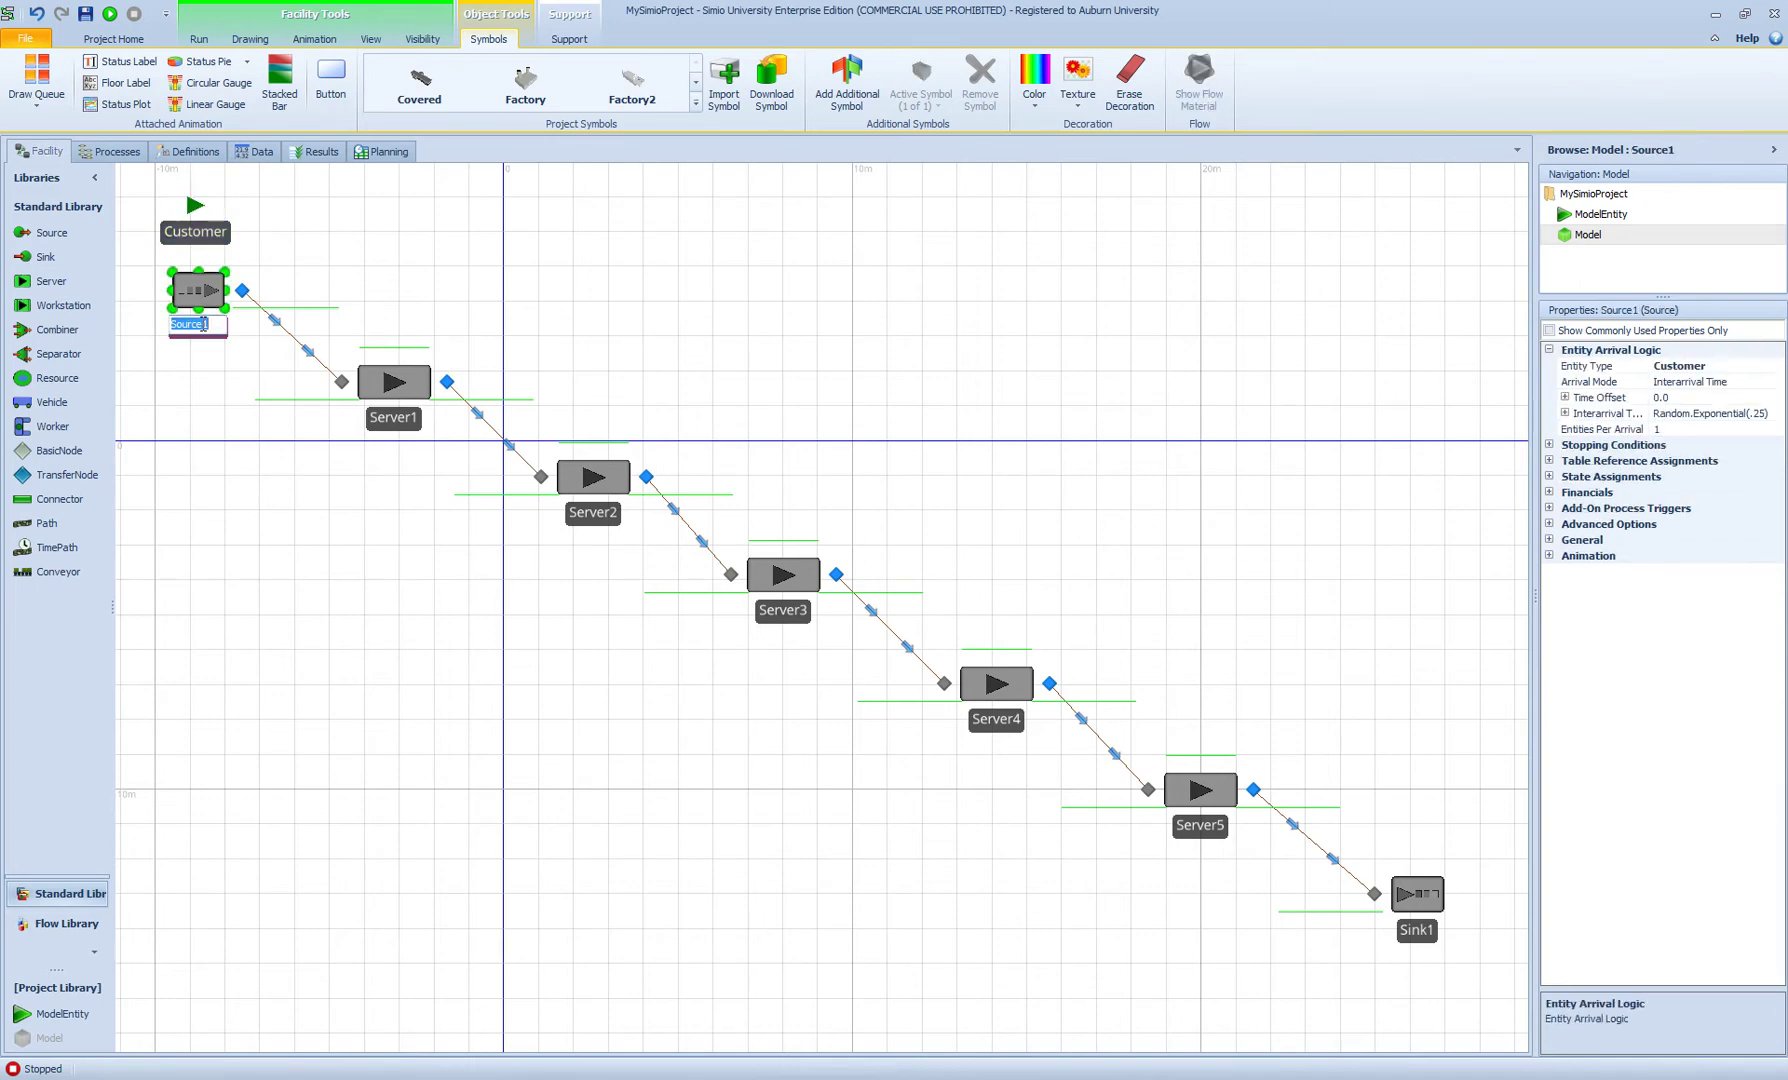
text(Enter)
key(Return)
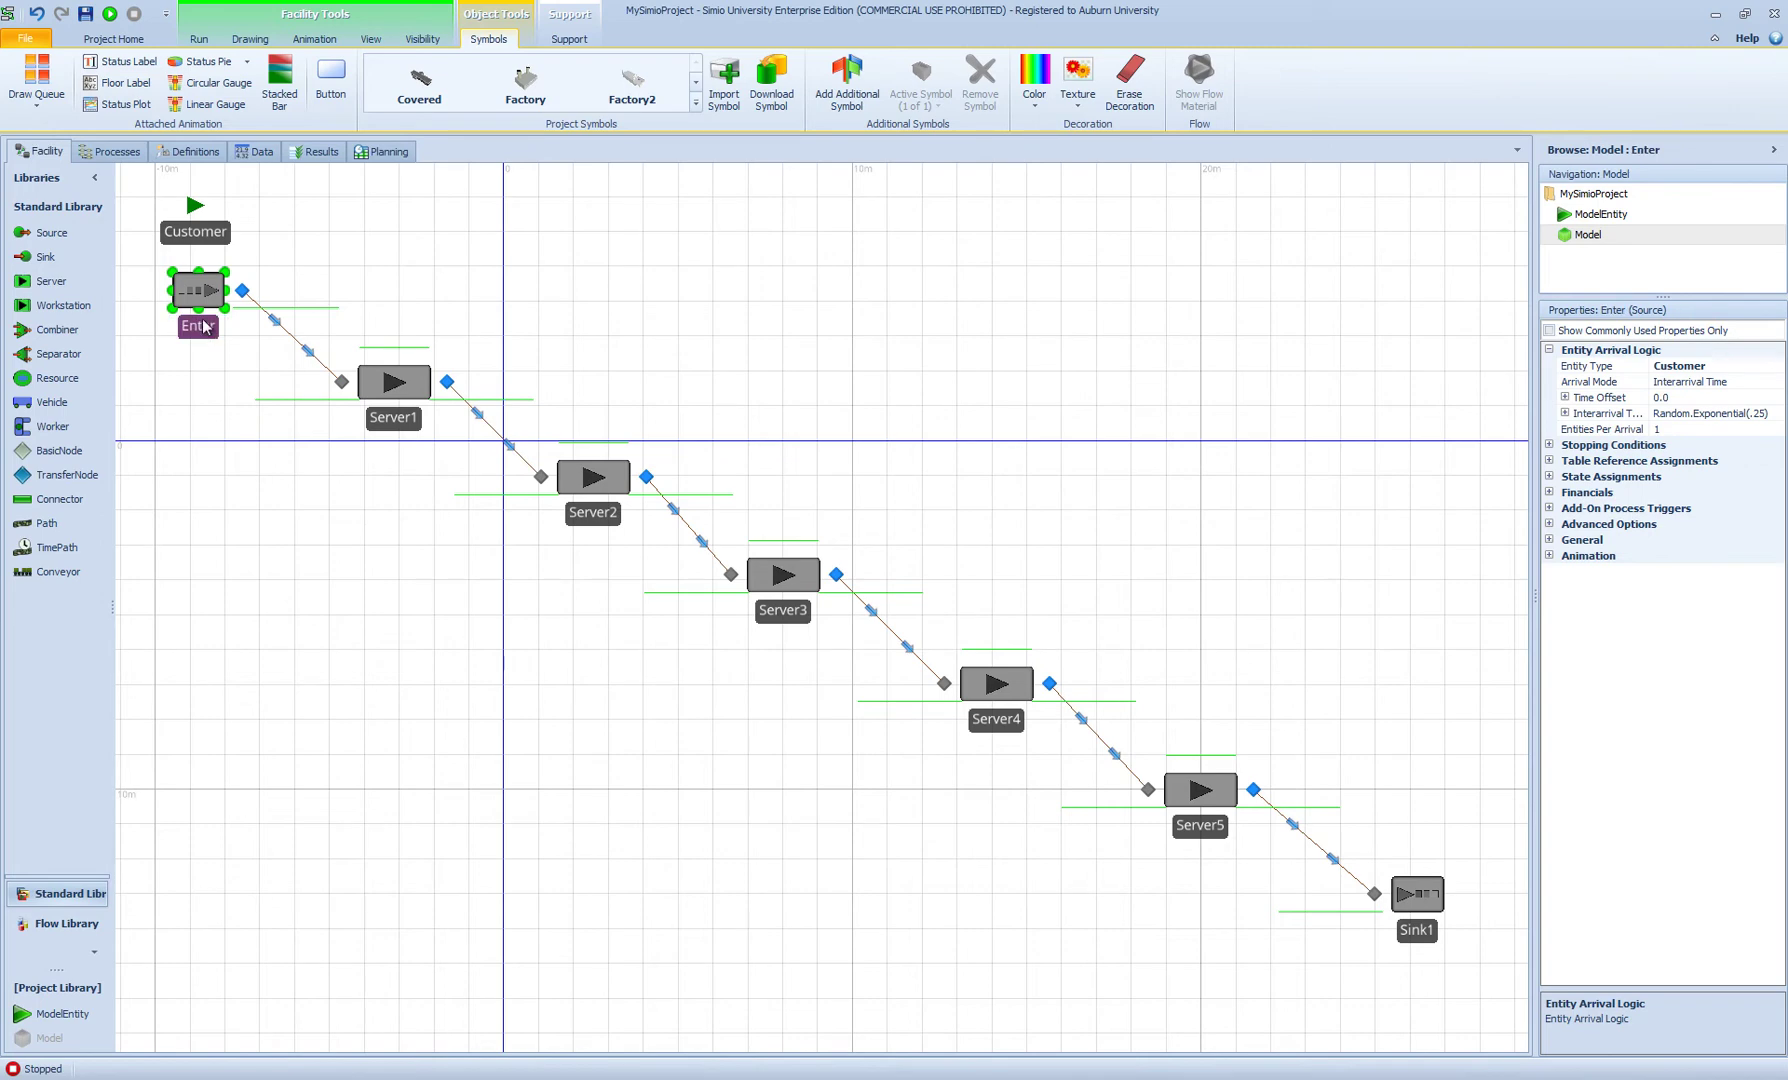
Rename Server1, Server2 and Server3 to BreadMeat, Oven and Veggies
double_click(393, 417)
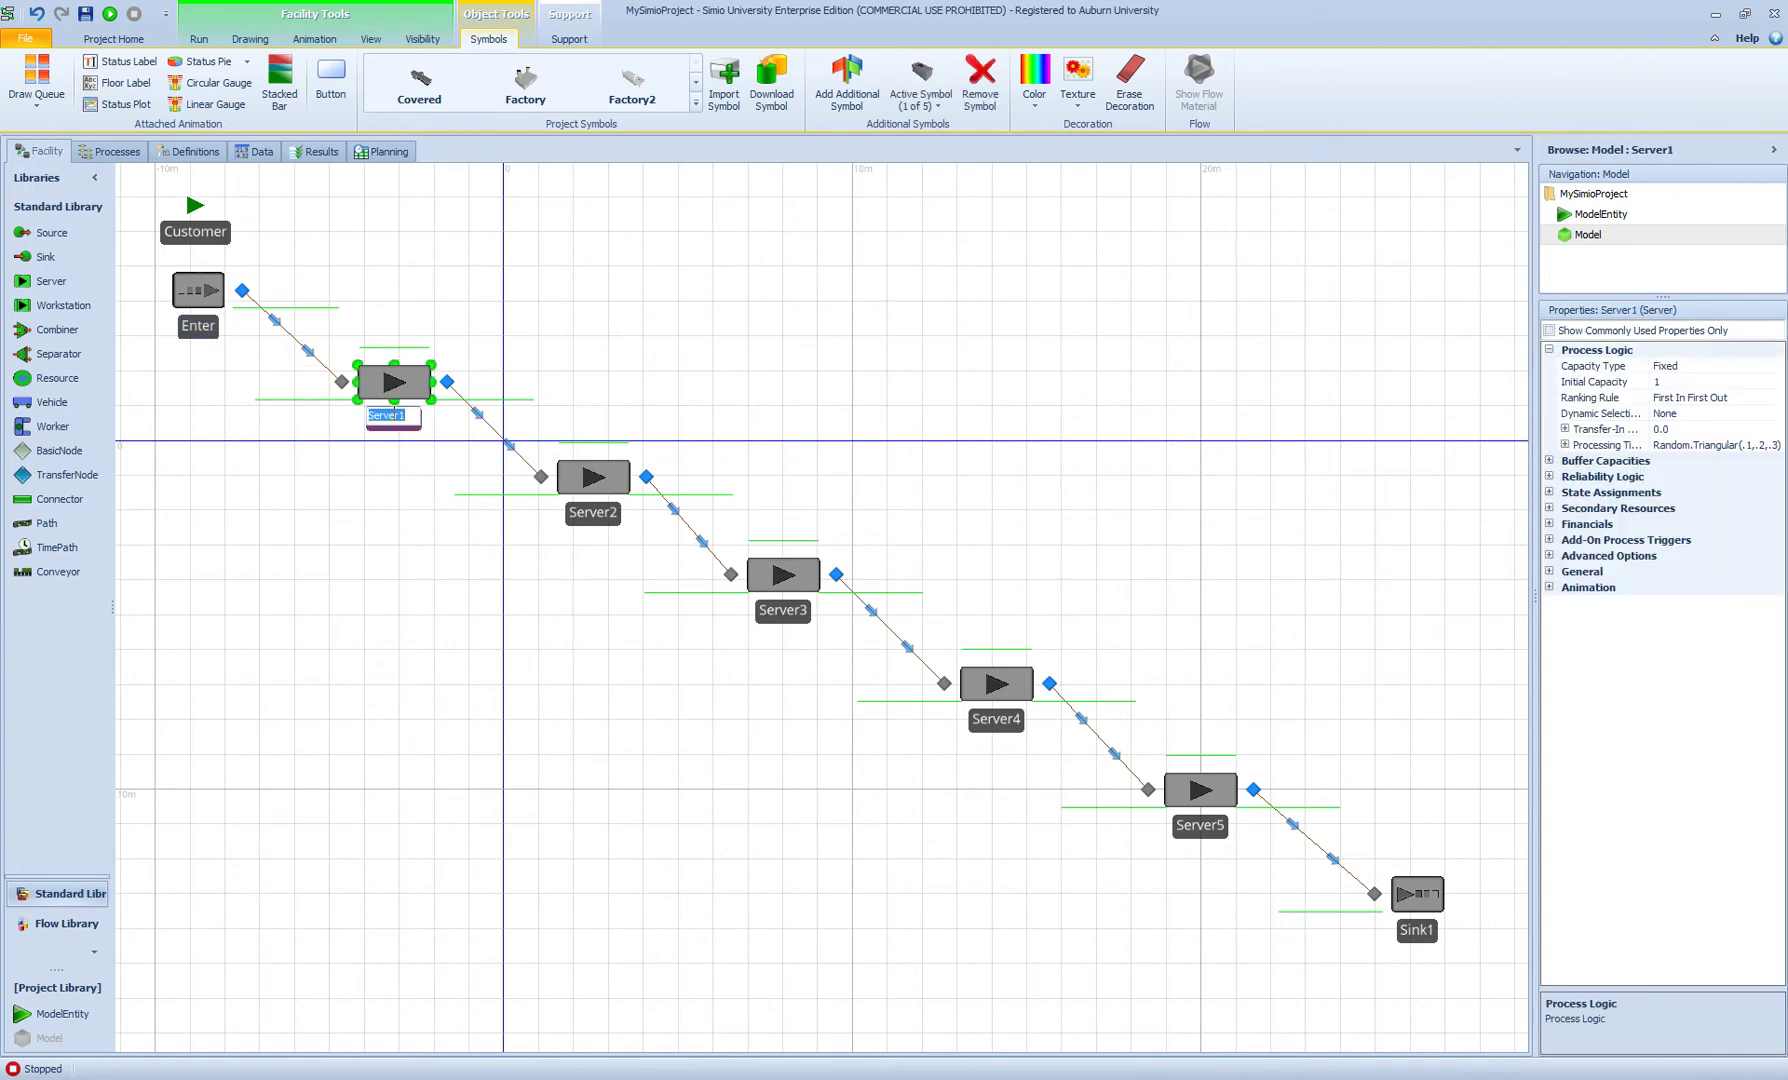
text(BreadMeat)
key(Return)
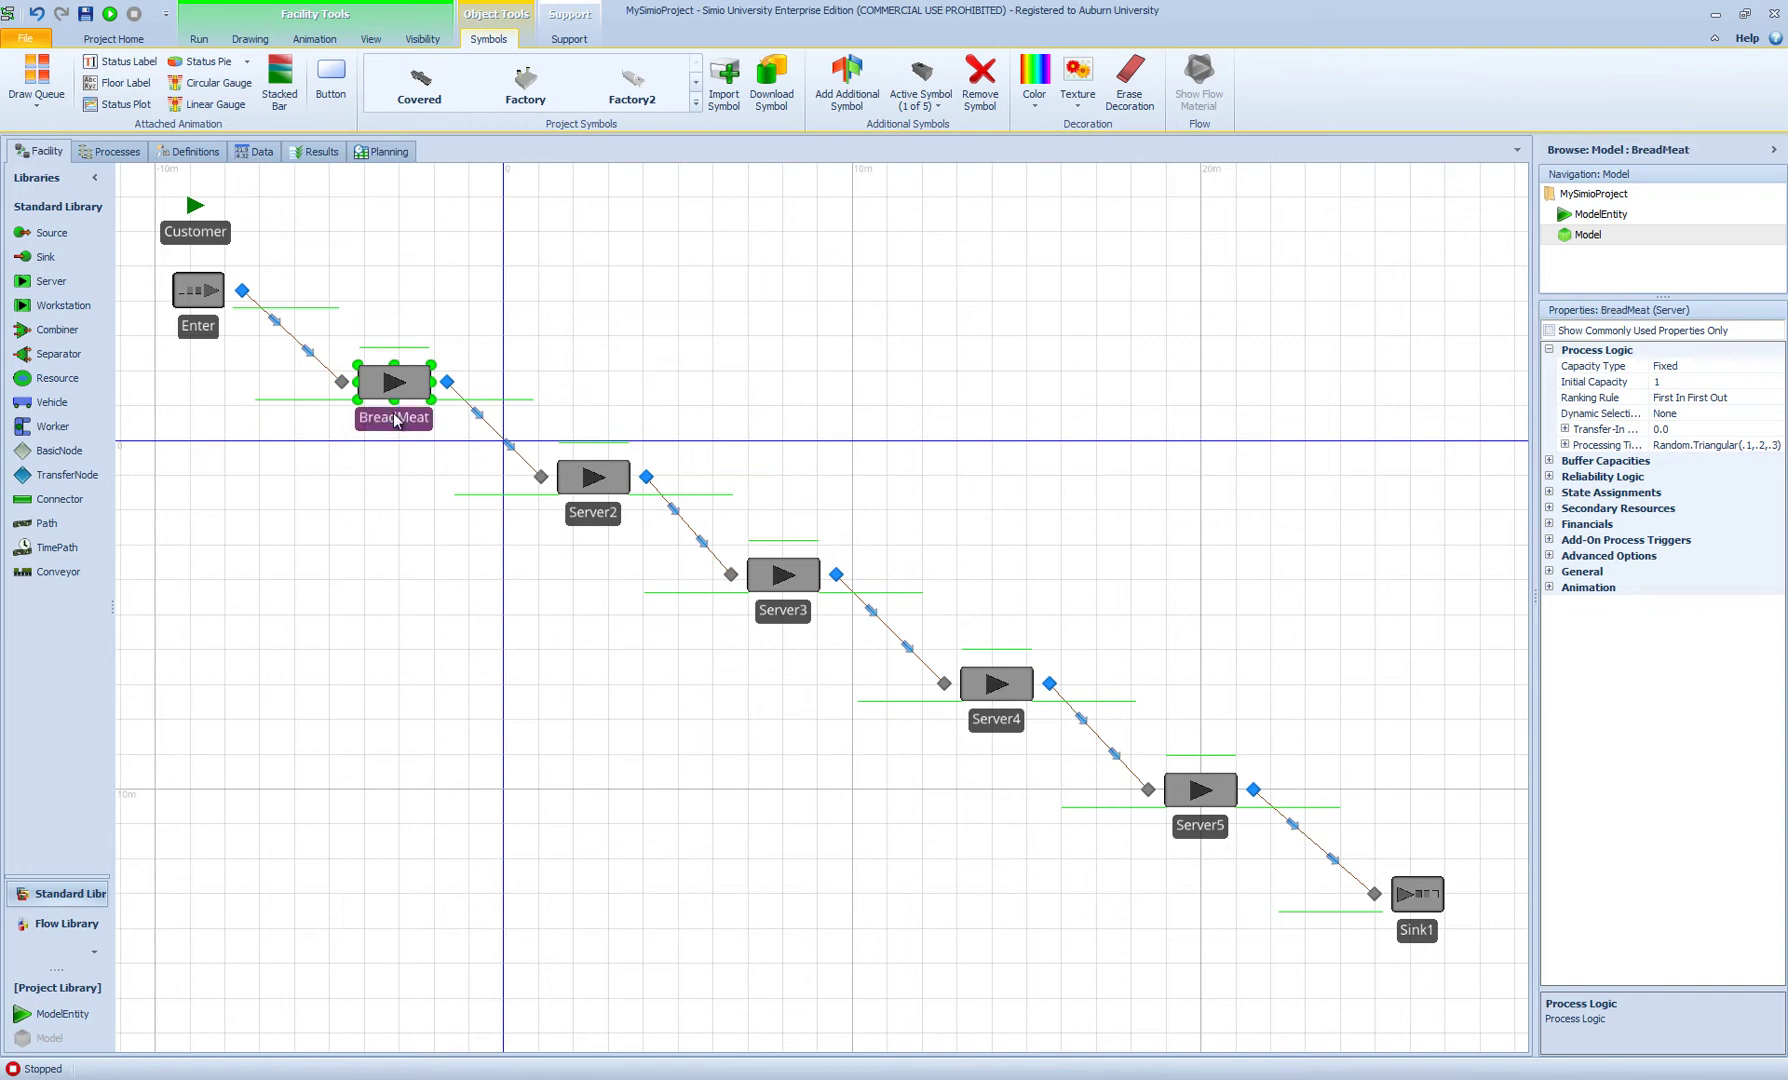
double_click(572, 513)
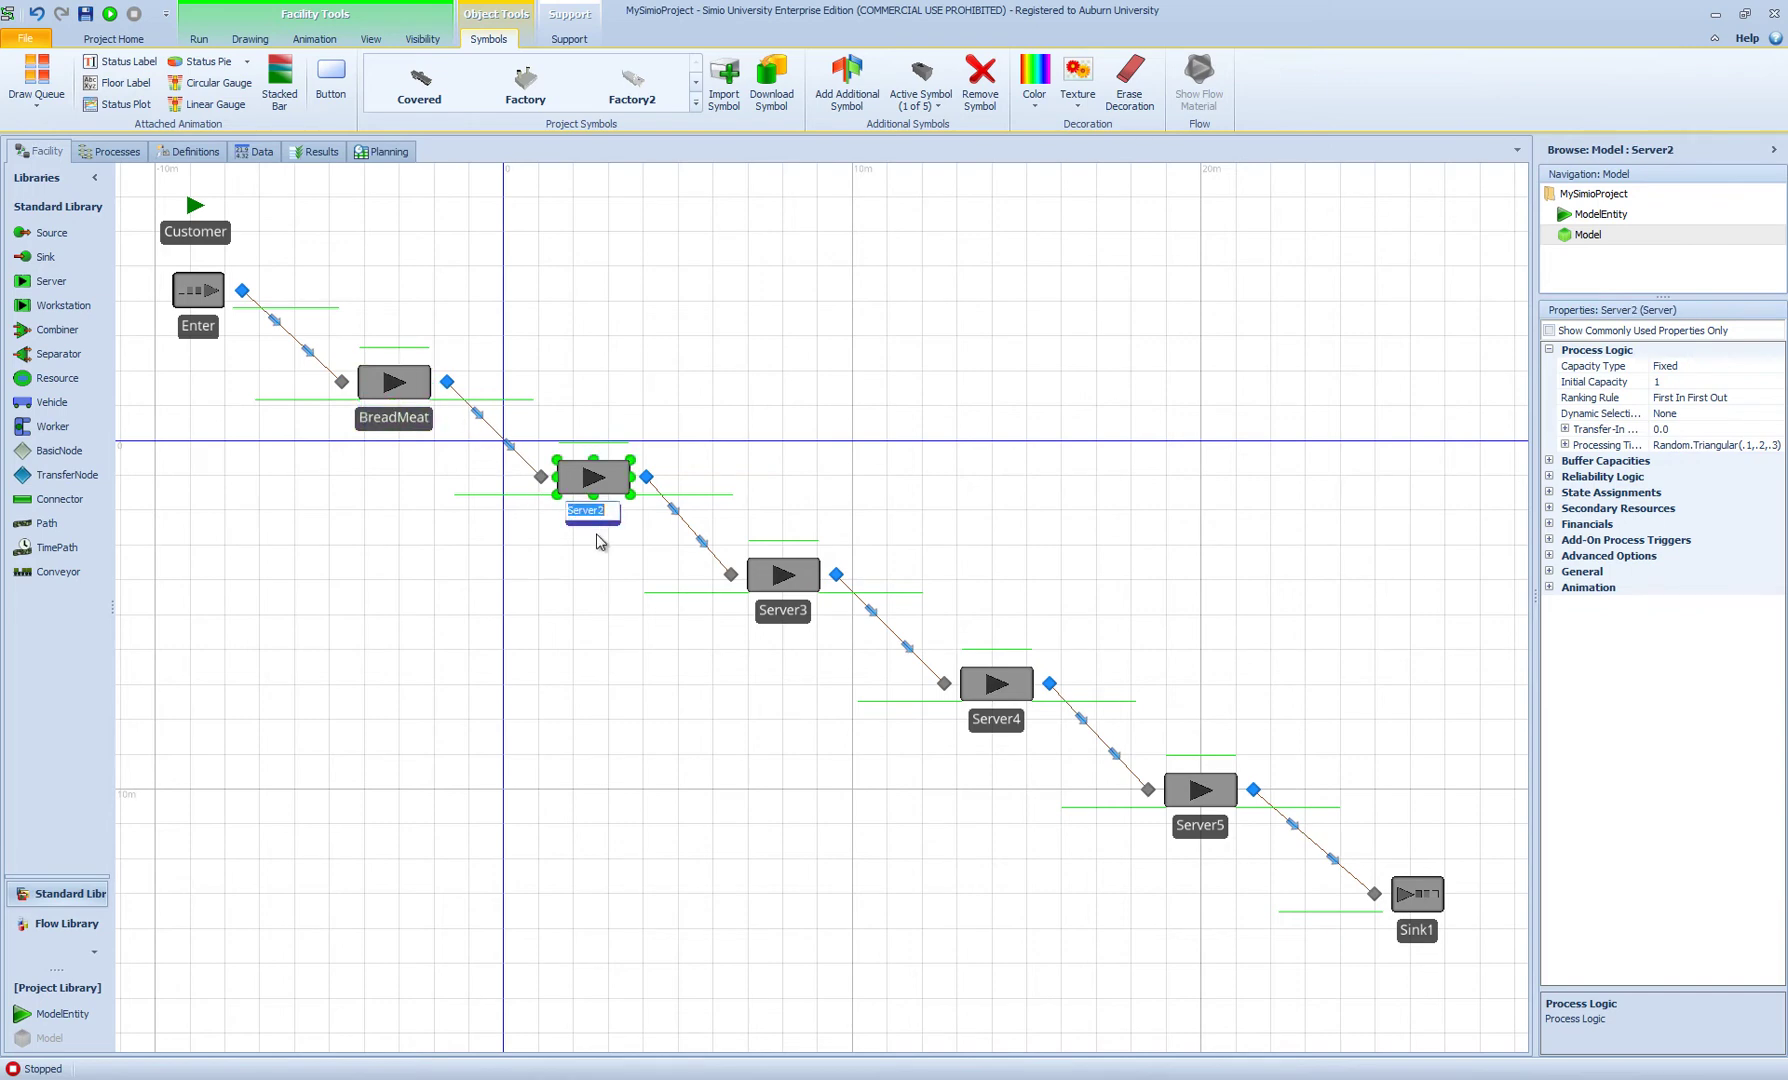
text(Oven)
key(Return)
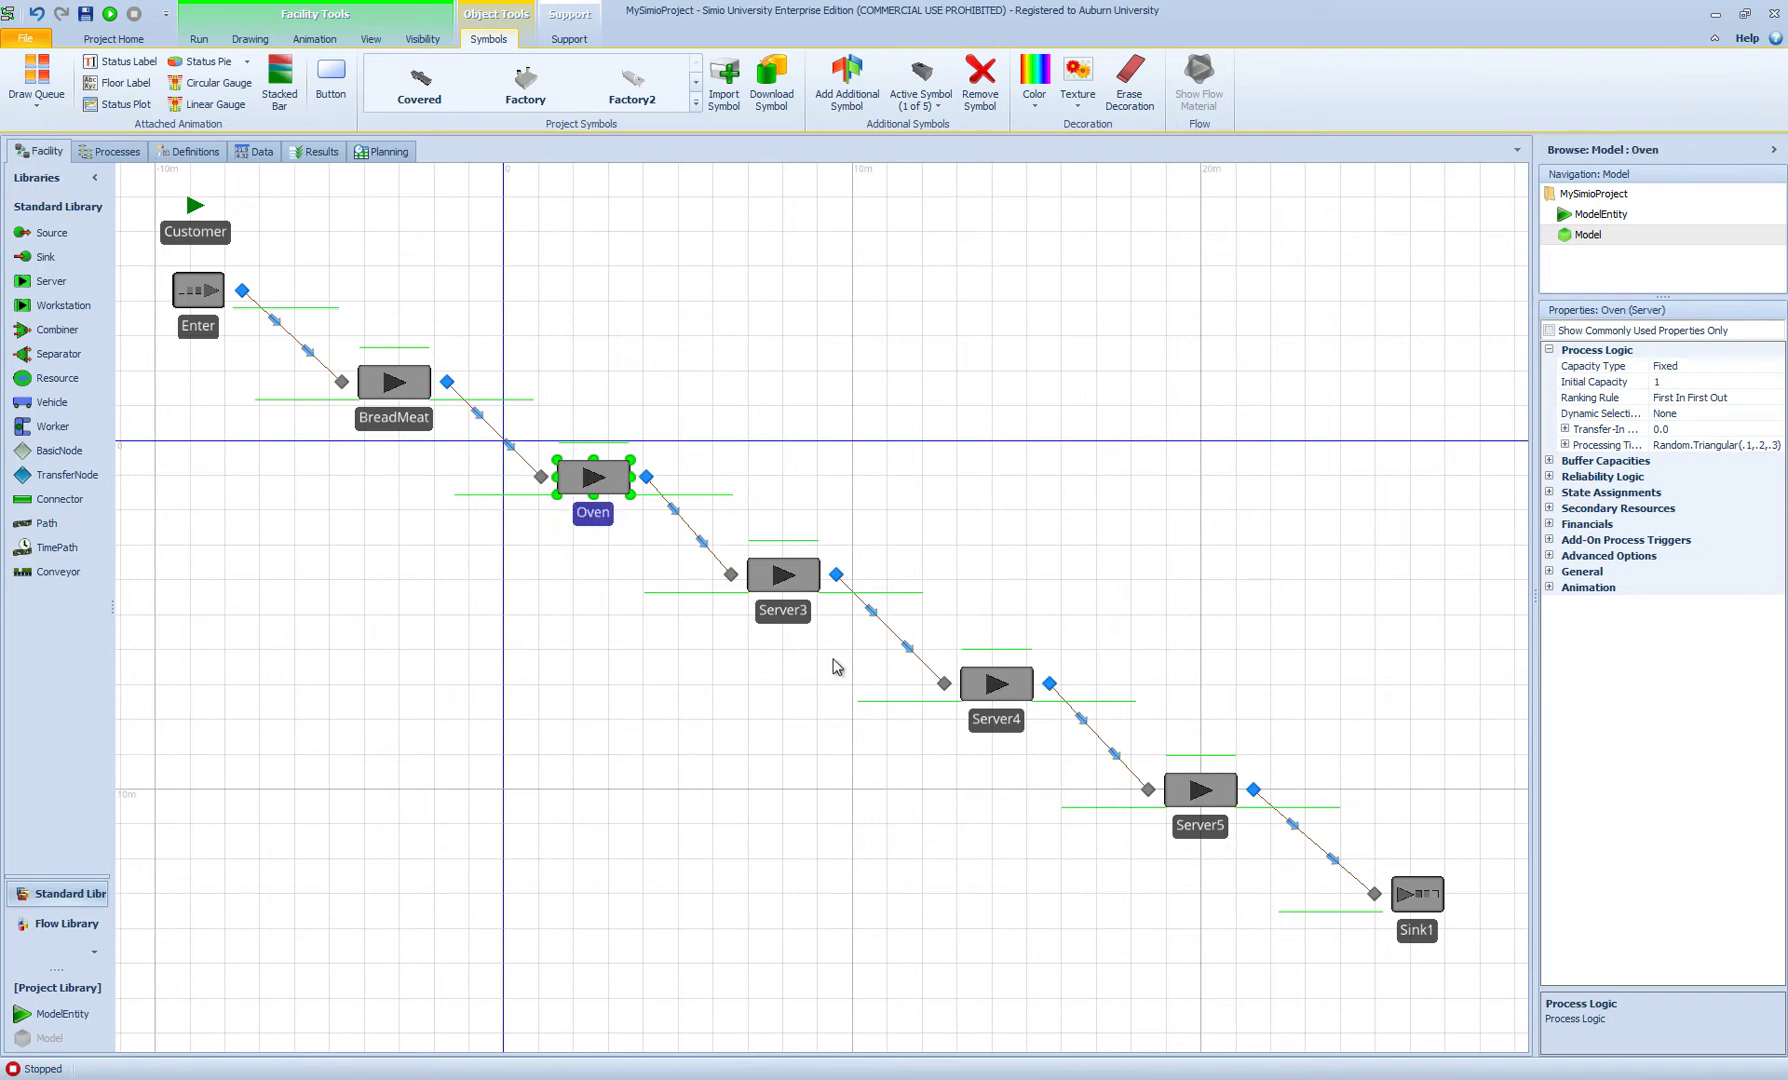
double_click(782, 612)
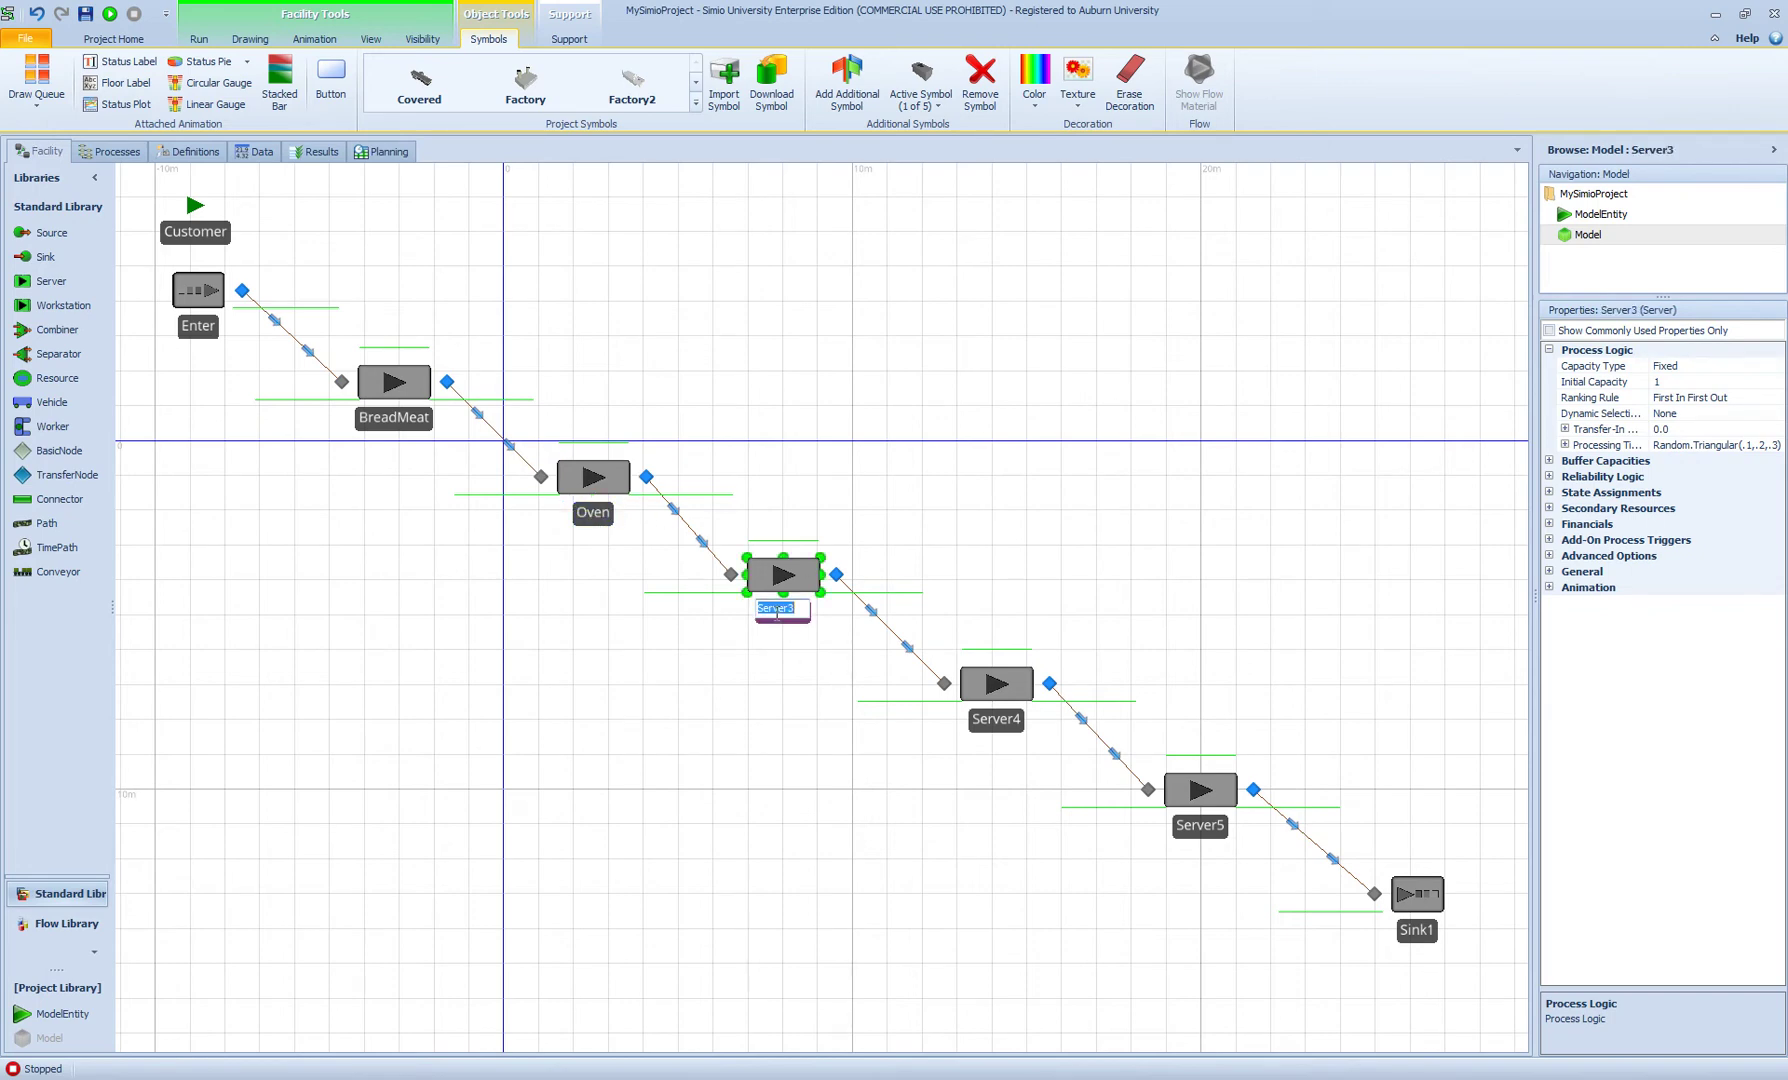
text(Veggies)
key(Return)
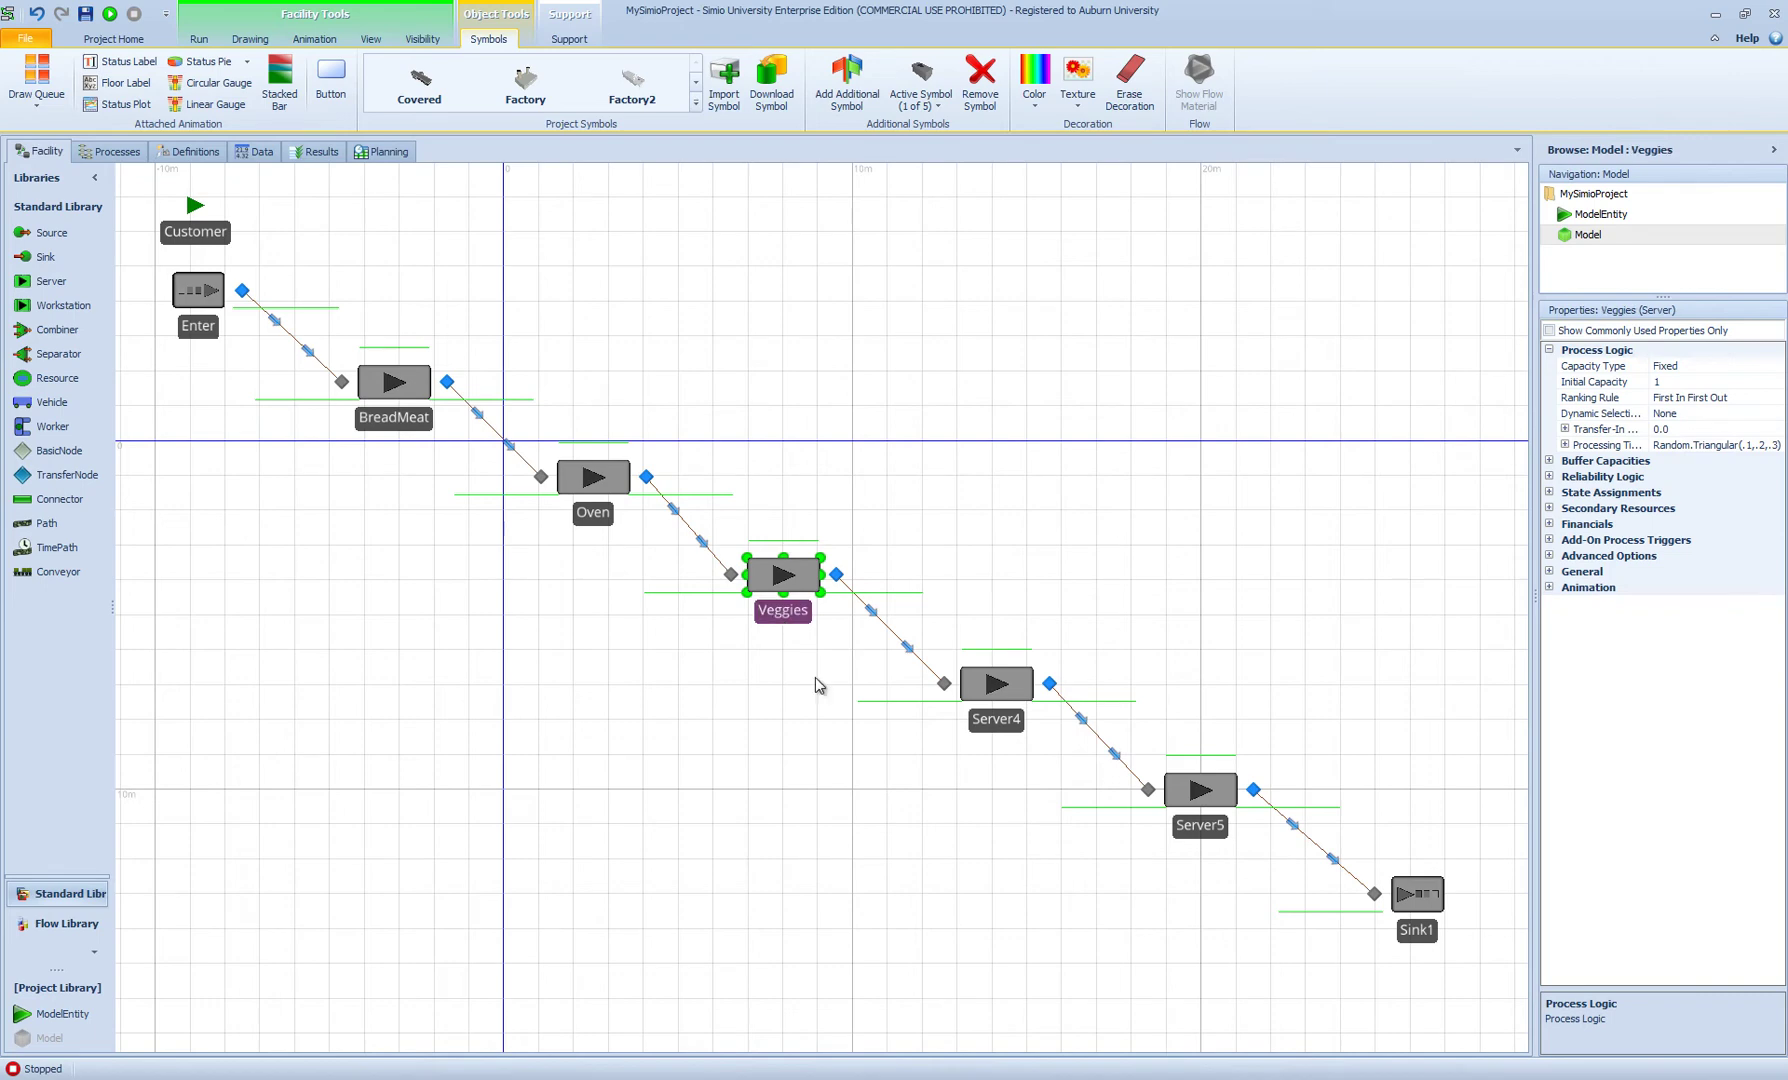
Rename Server4 to Cashier, Server5 to Drink, and Sink1 to Exit
double_click(997, 720)
text(Cashi)
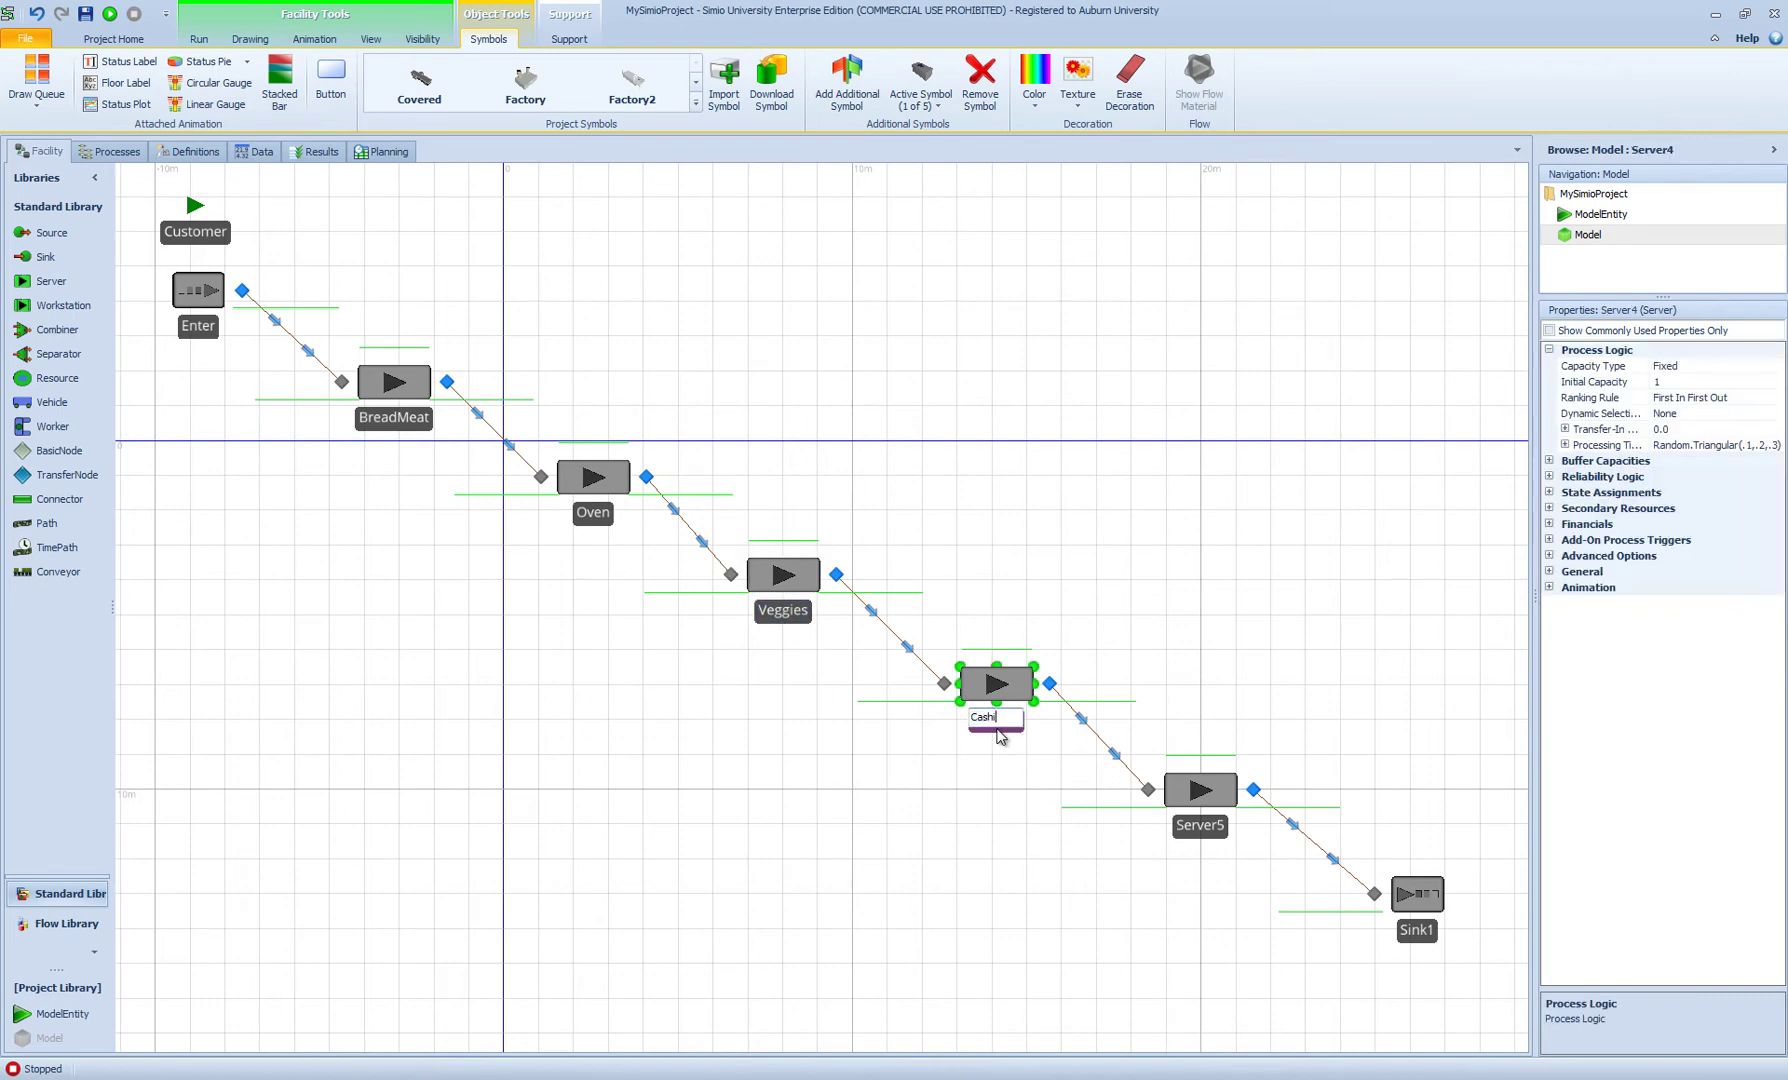
text(er)
key(Return)
double_click(1182, 822)
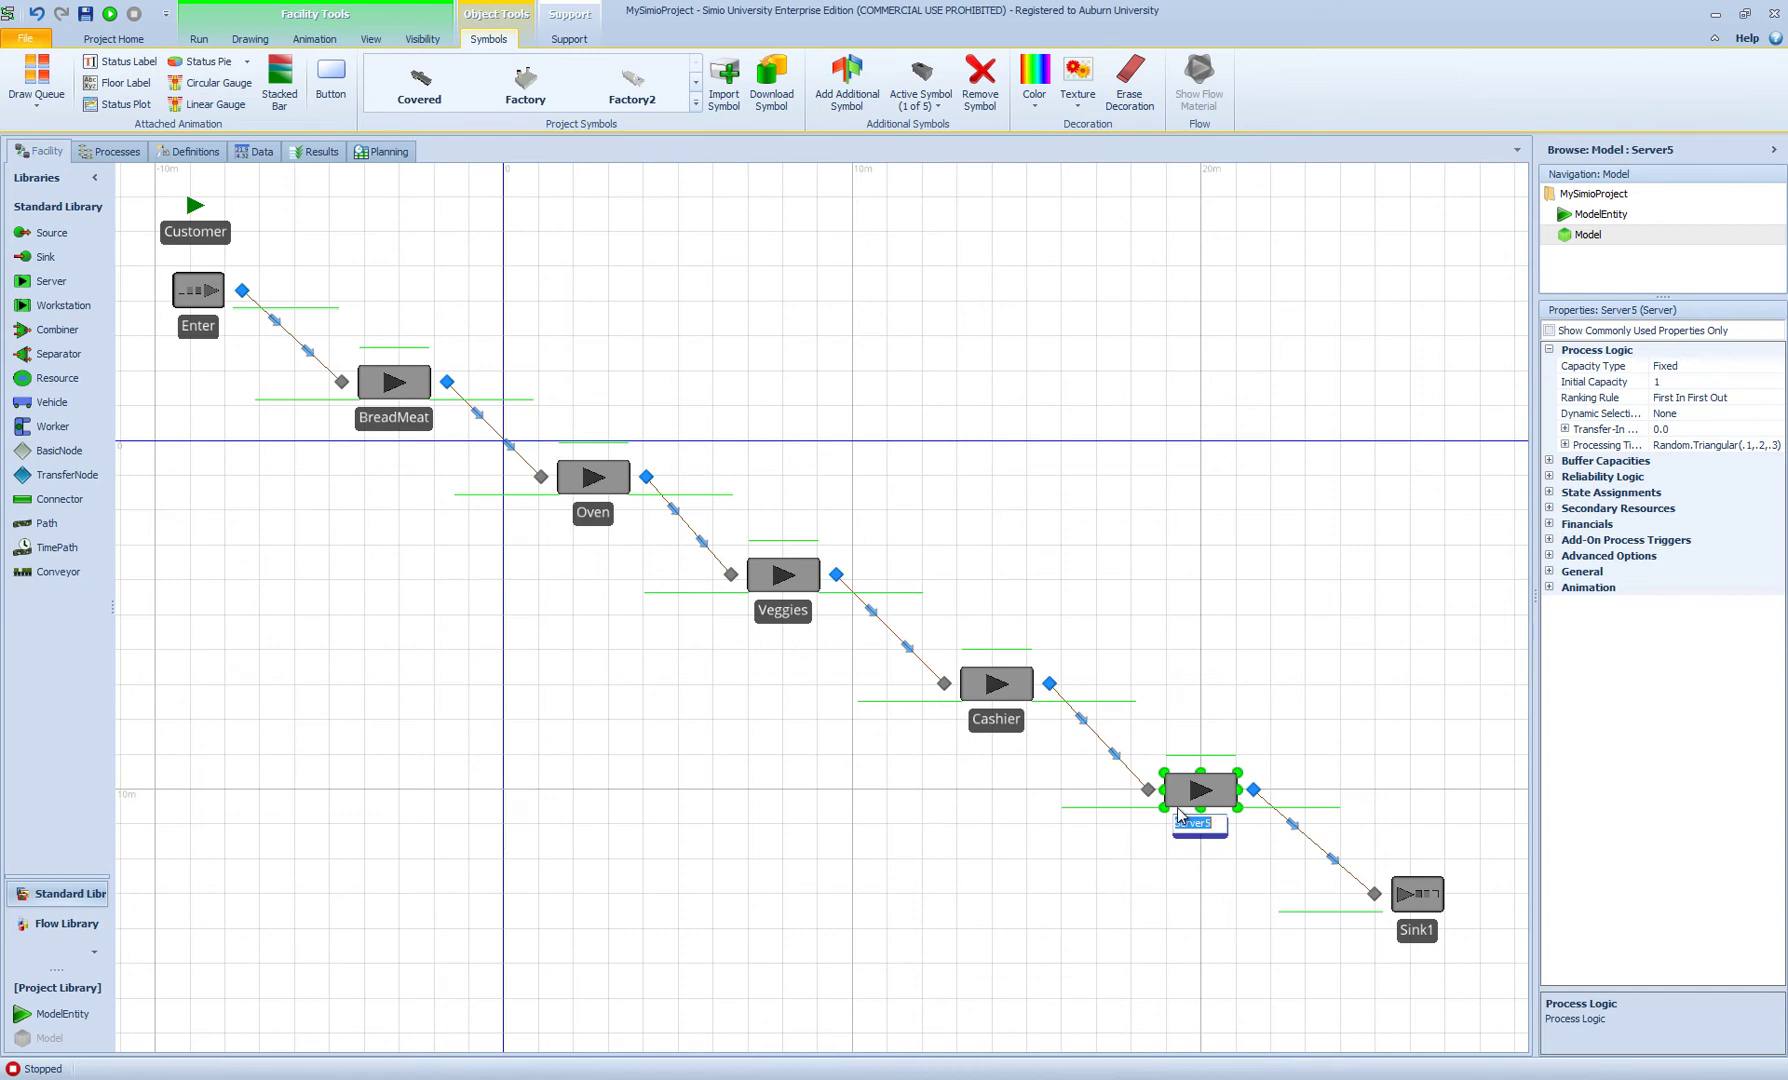
text(Drink)
key(Return)
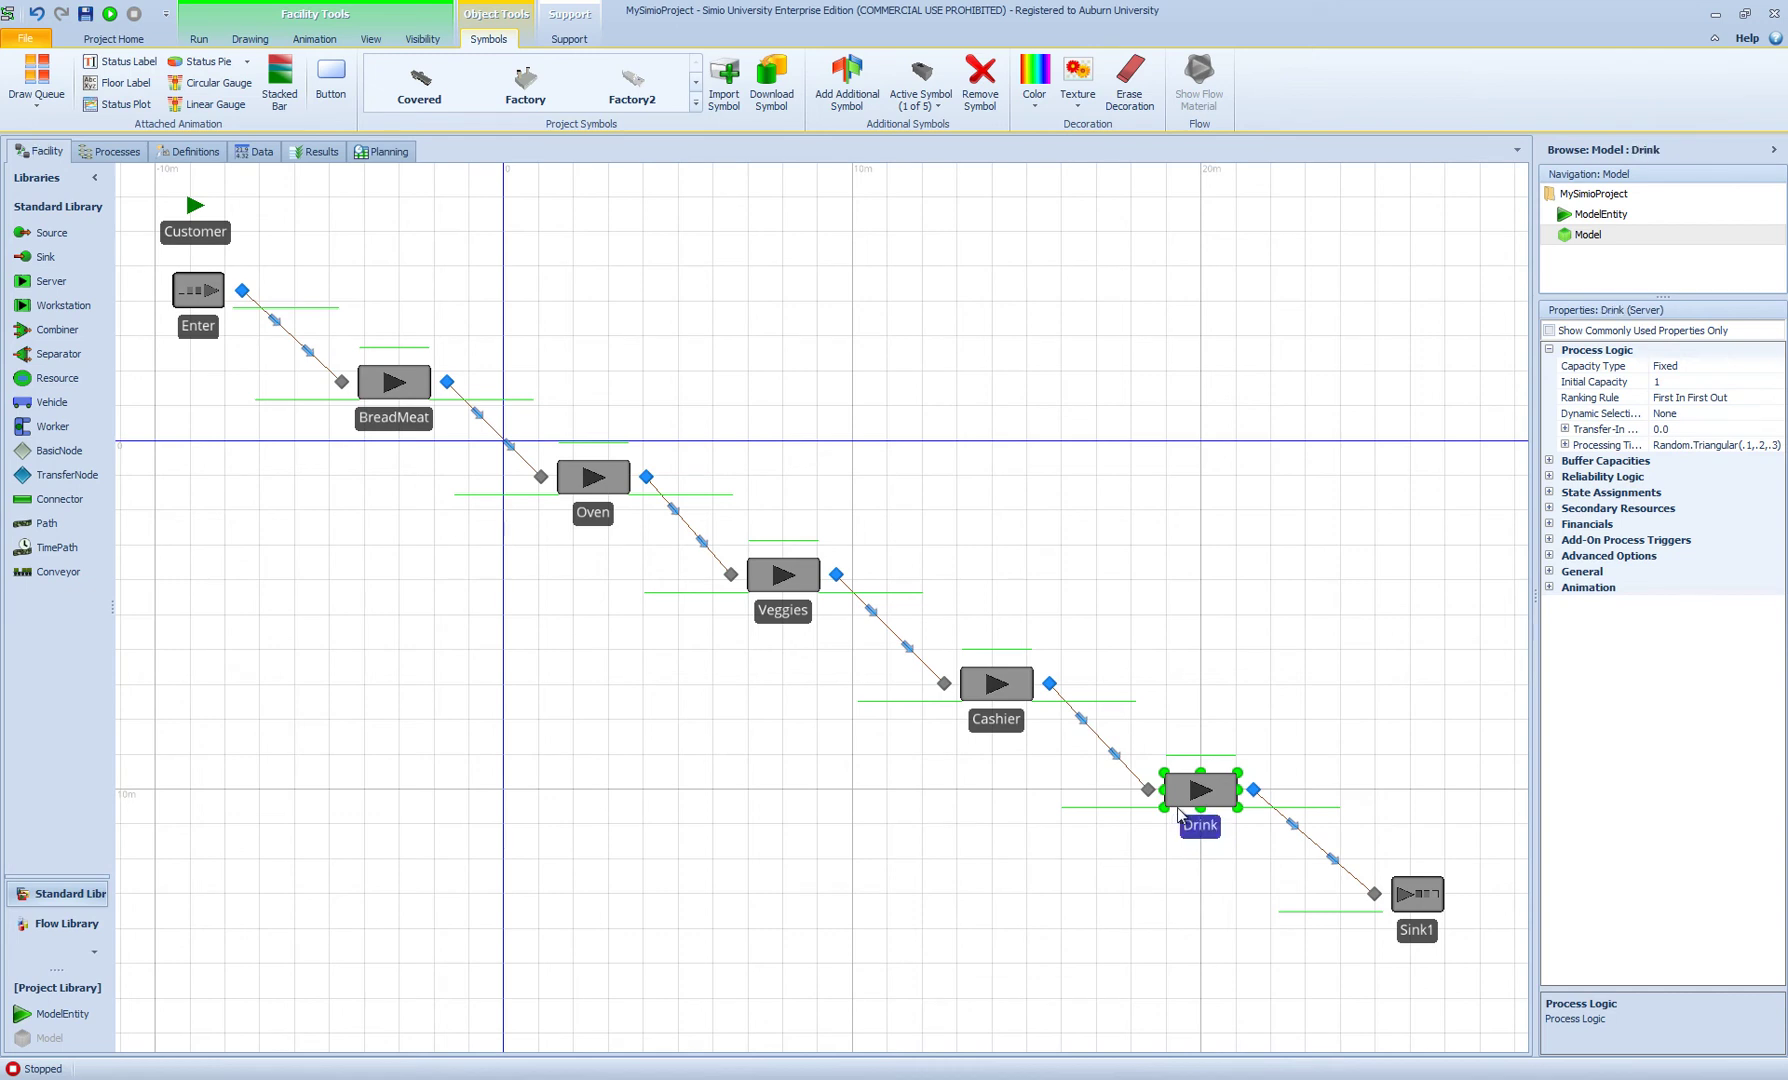
double_click(1416, 930)
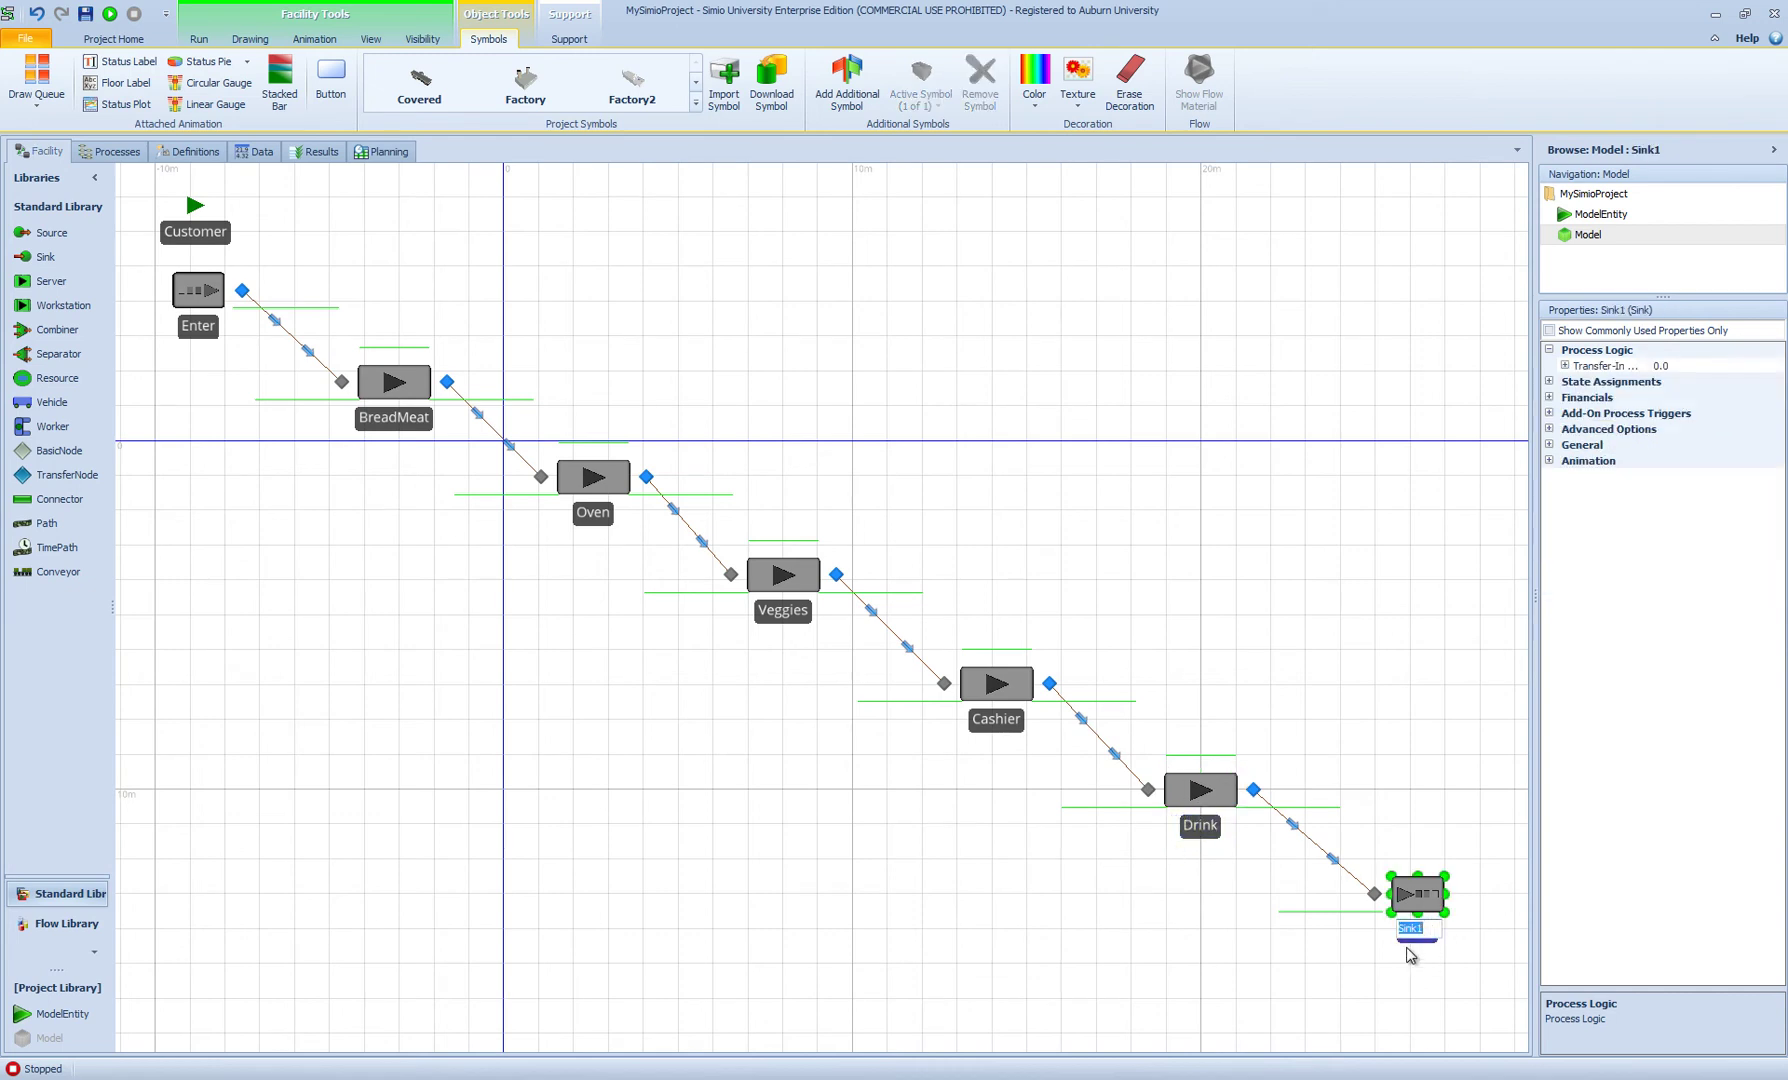
text(Exit)
key(Return)
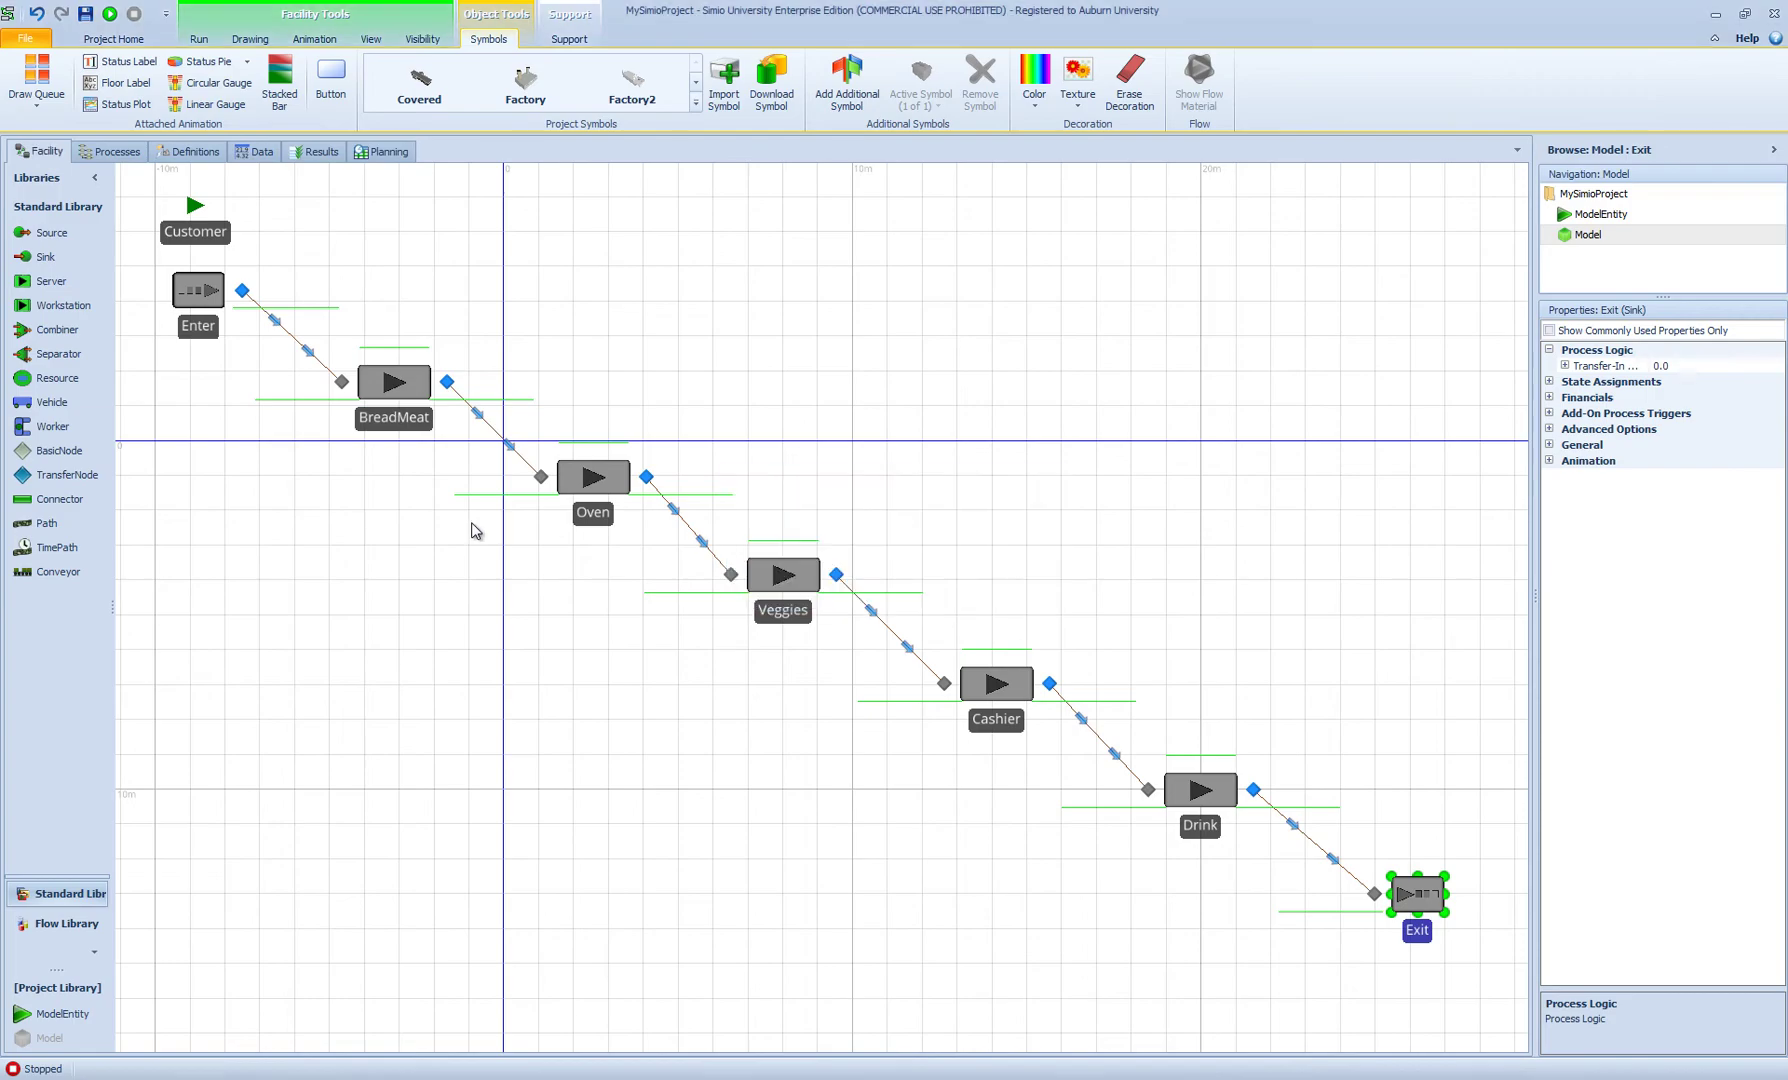
key(alt+Tab)
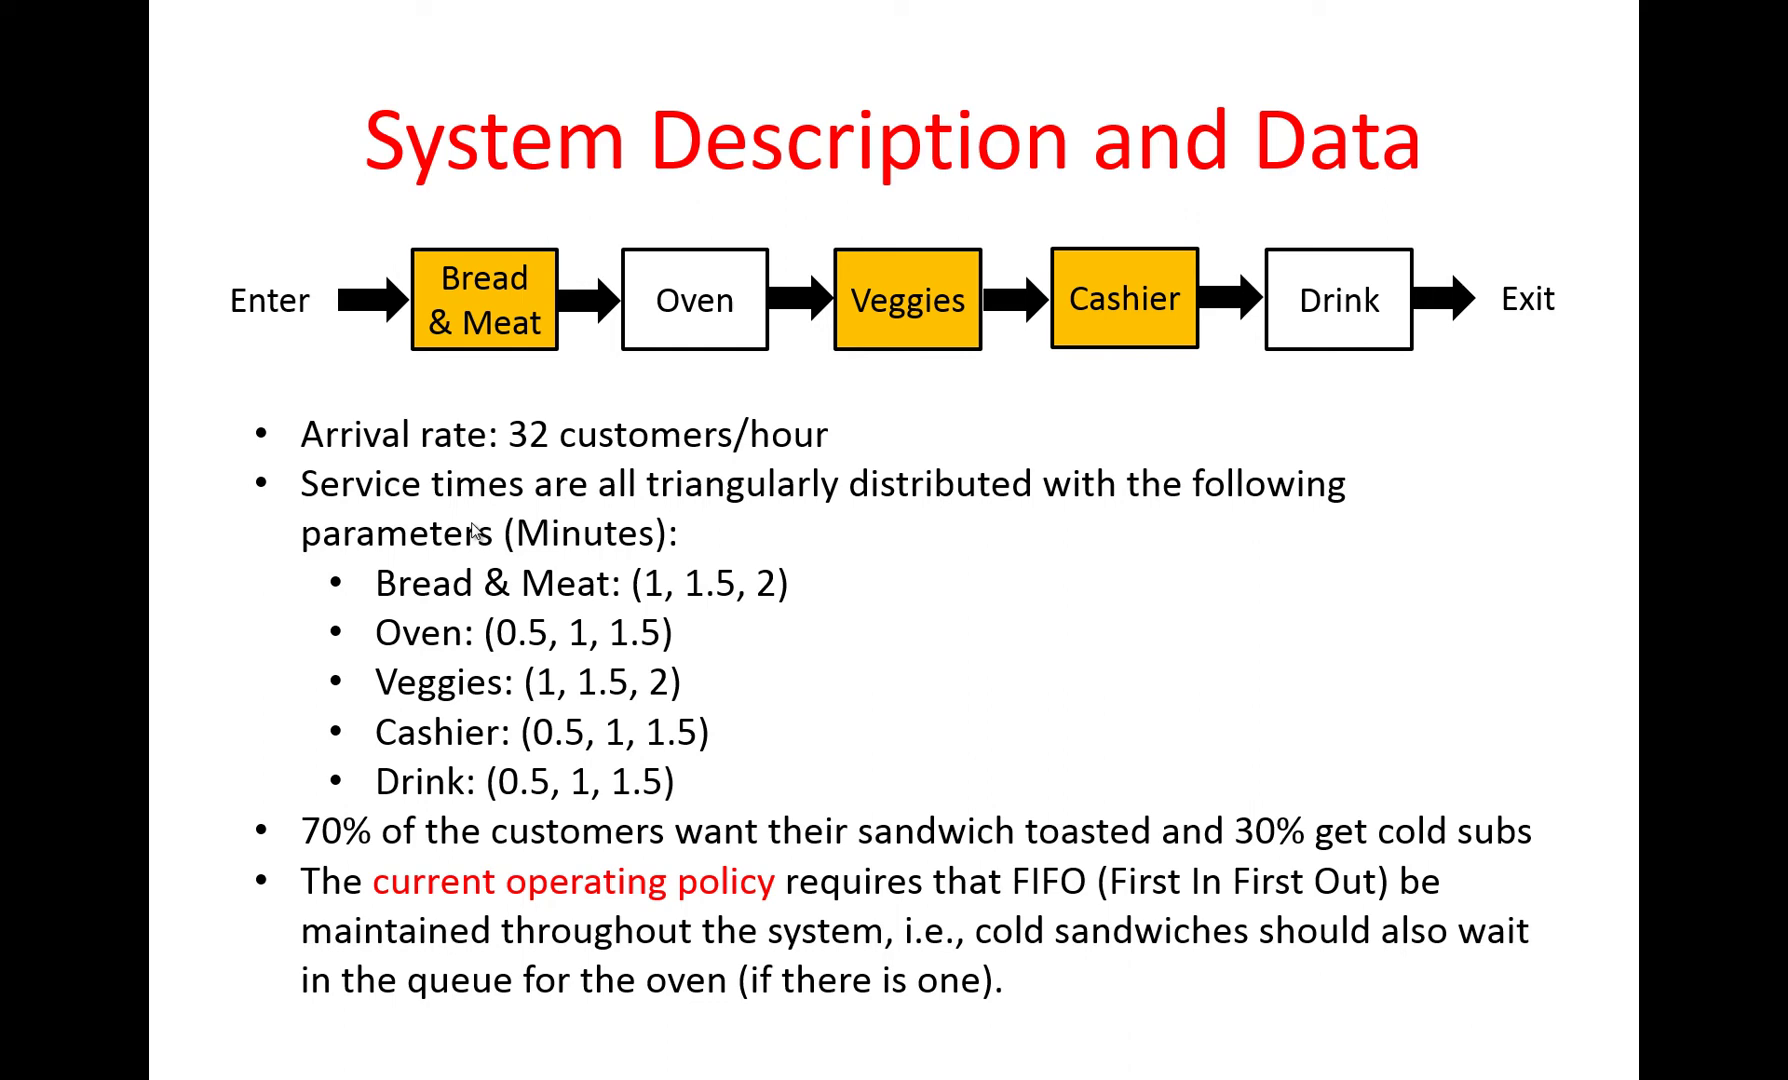
Return to Simio from the slide and select the Enter source to show its properties
key(alt+Tab)
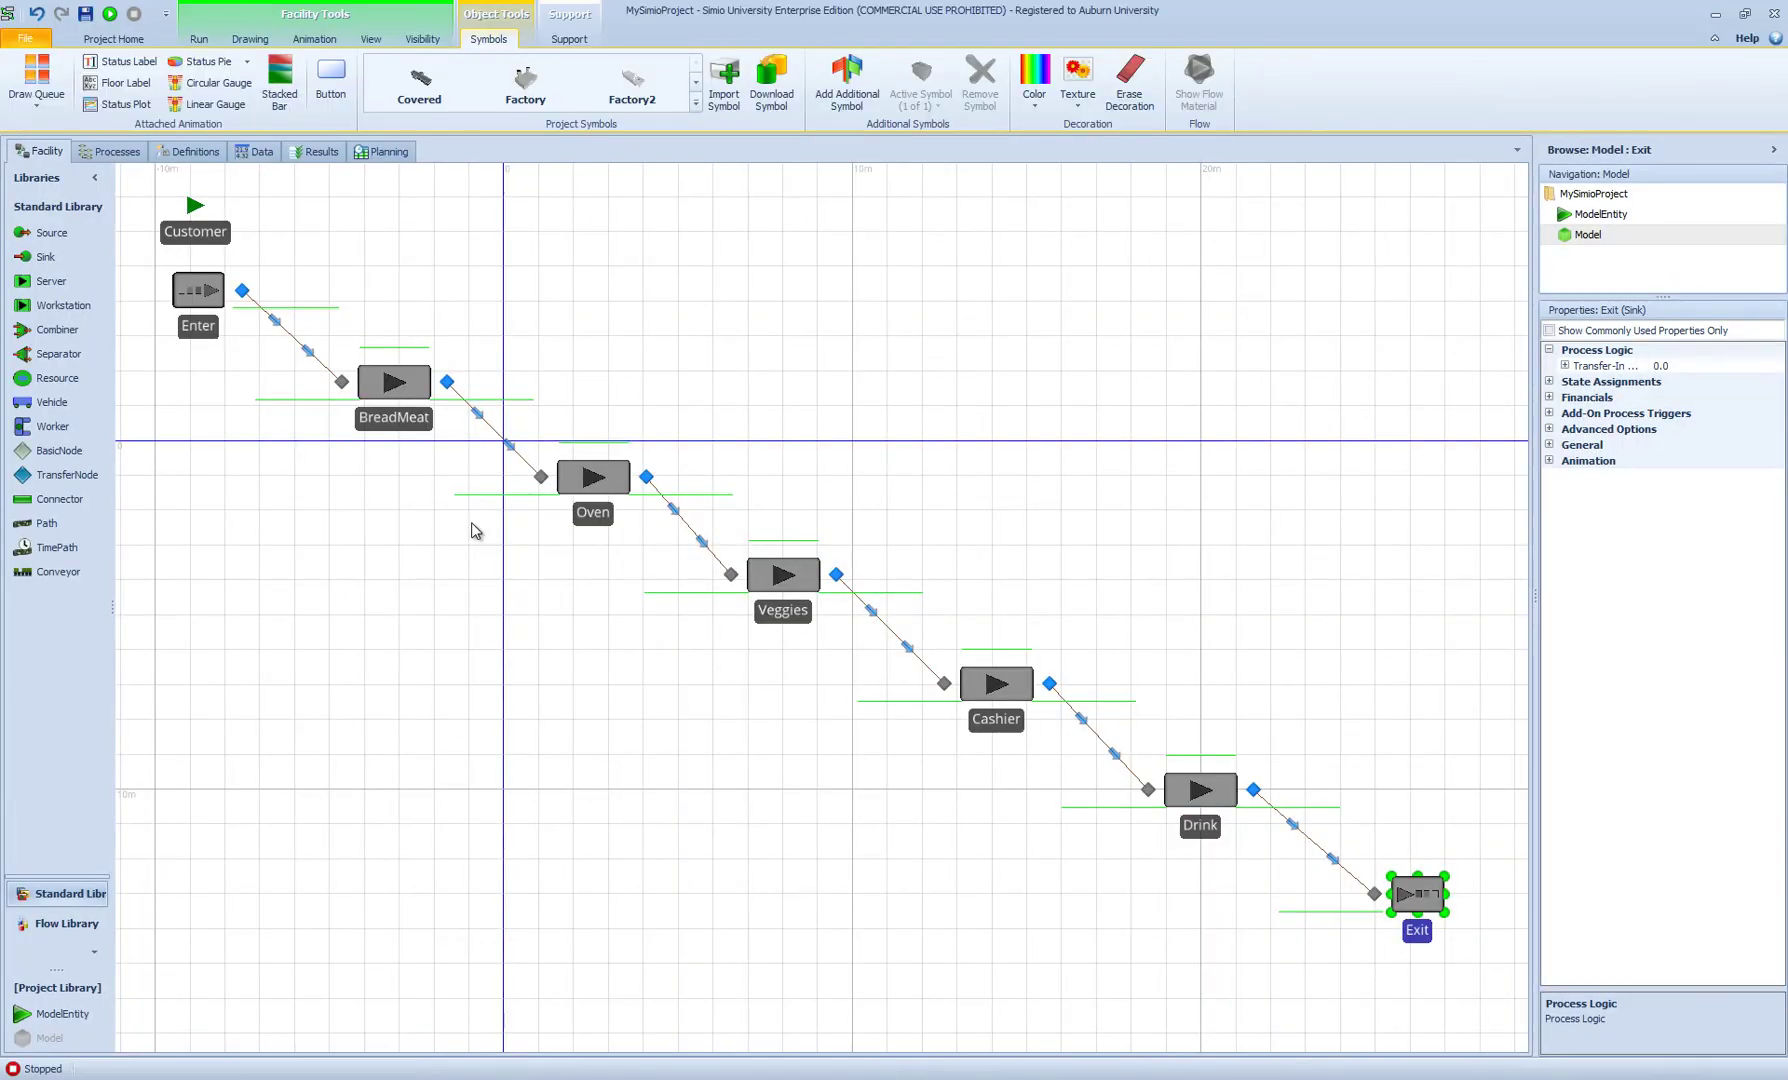
click(188, 294)
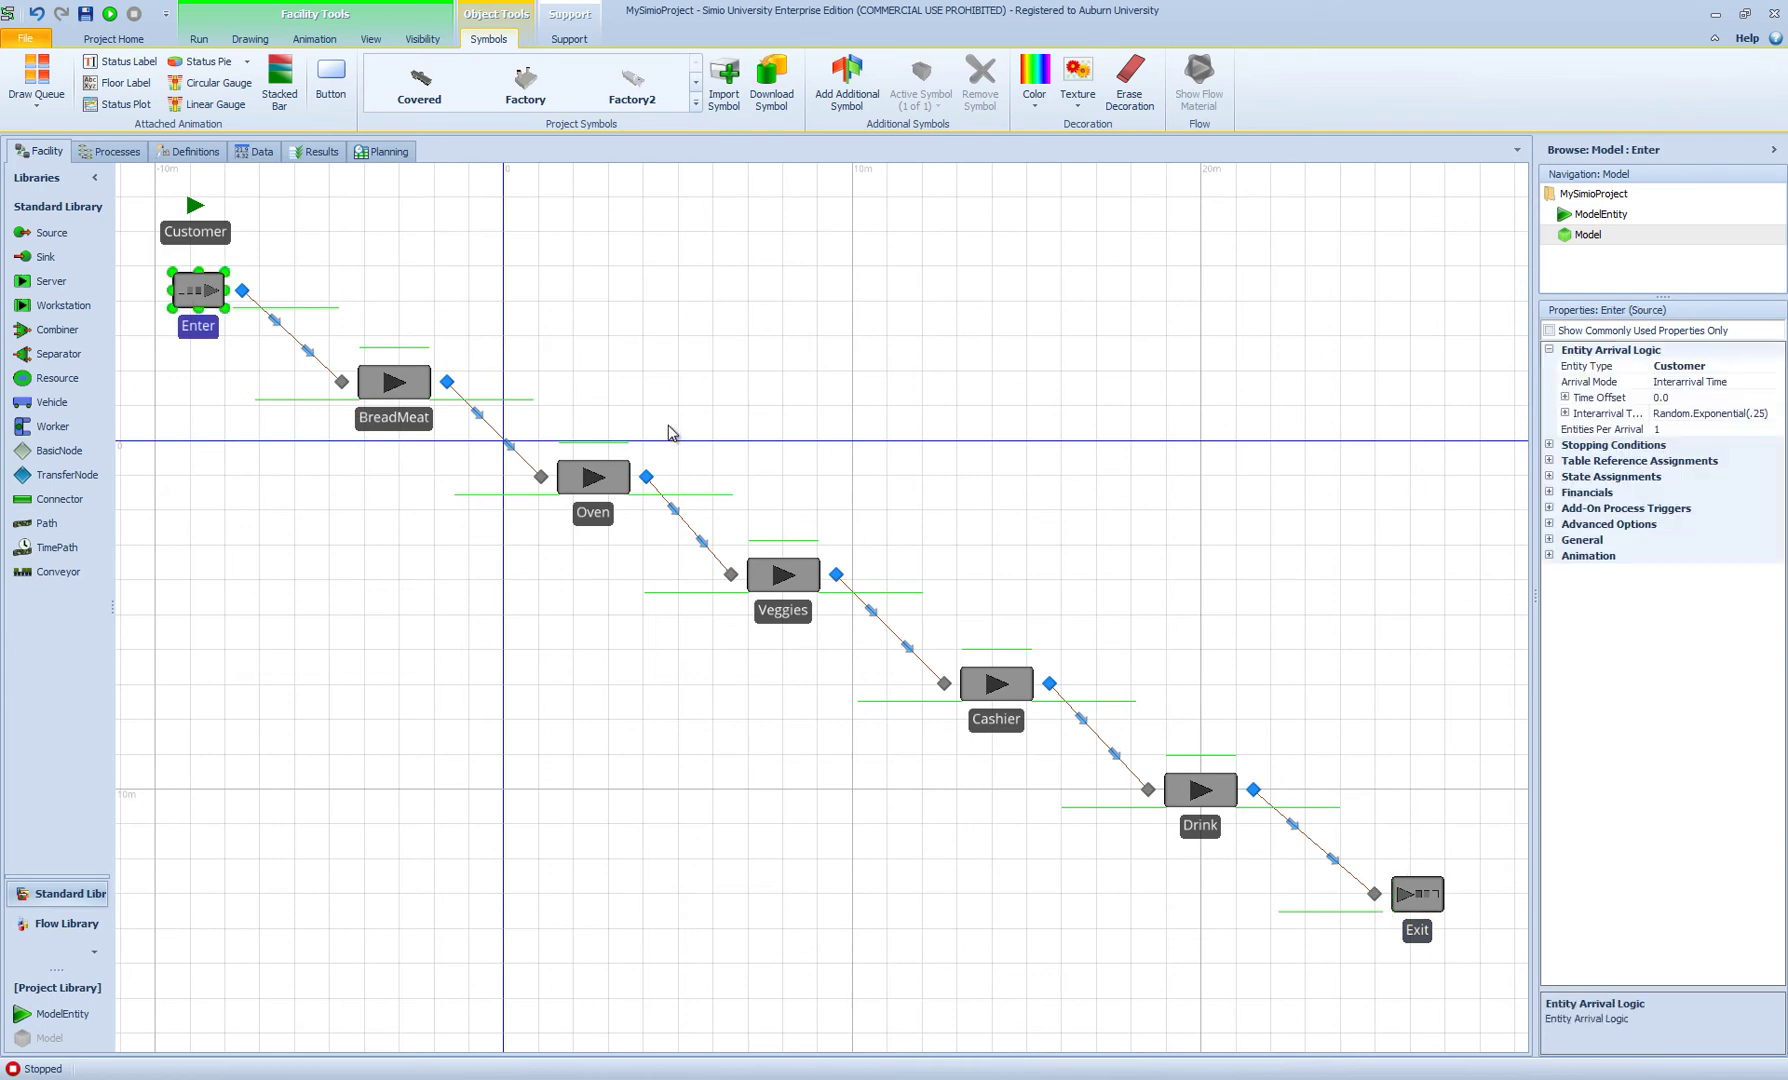
Set Enter's interarrival time to Random.Exponential(1/32) with units in Hours
drag(1535, 535, 1357, 534)
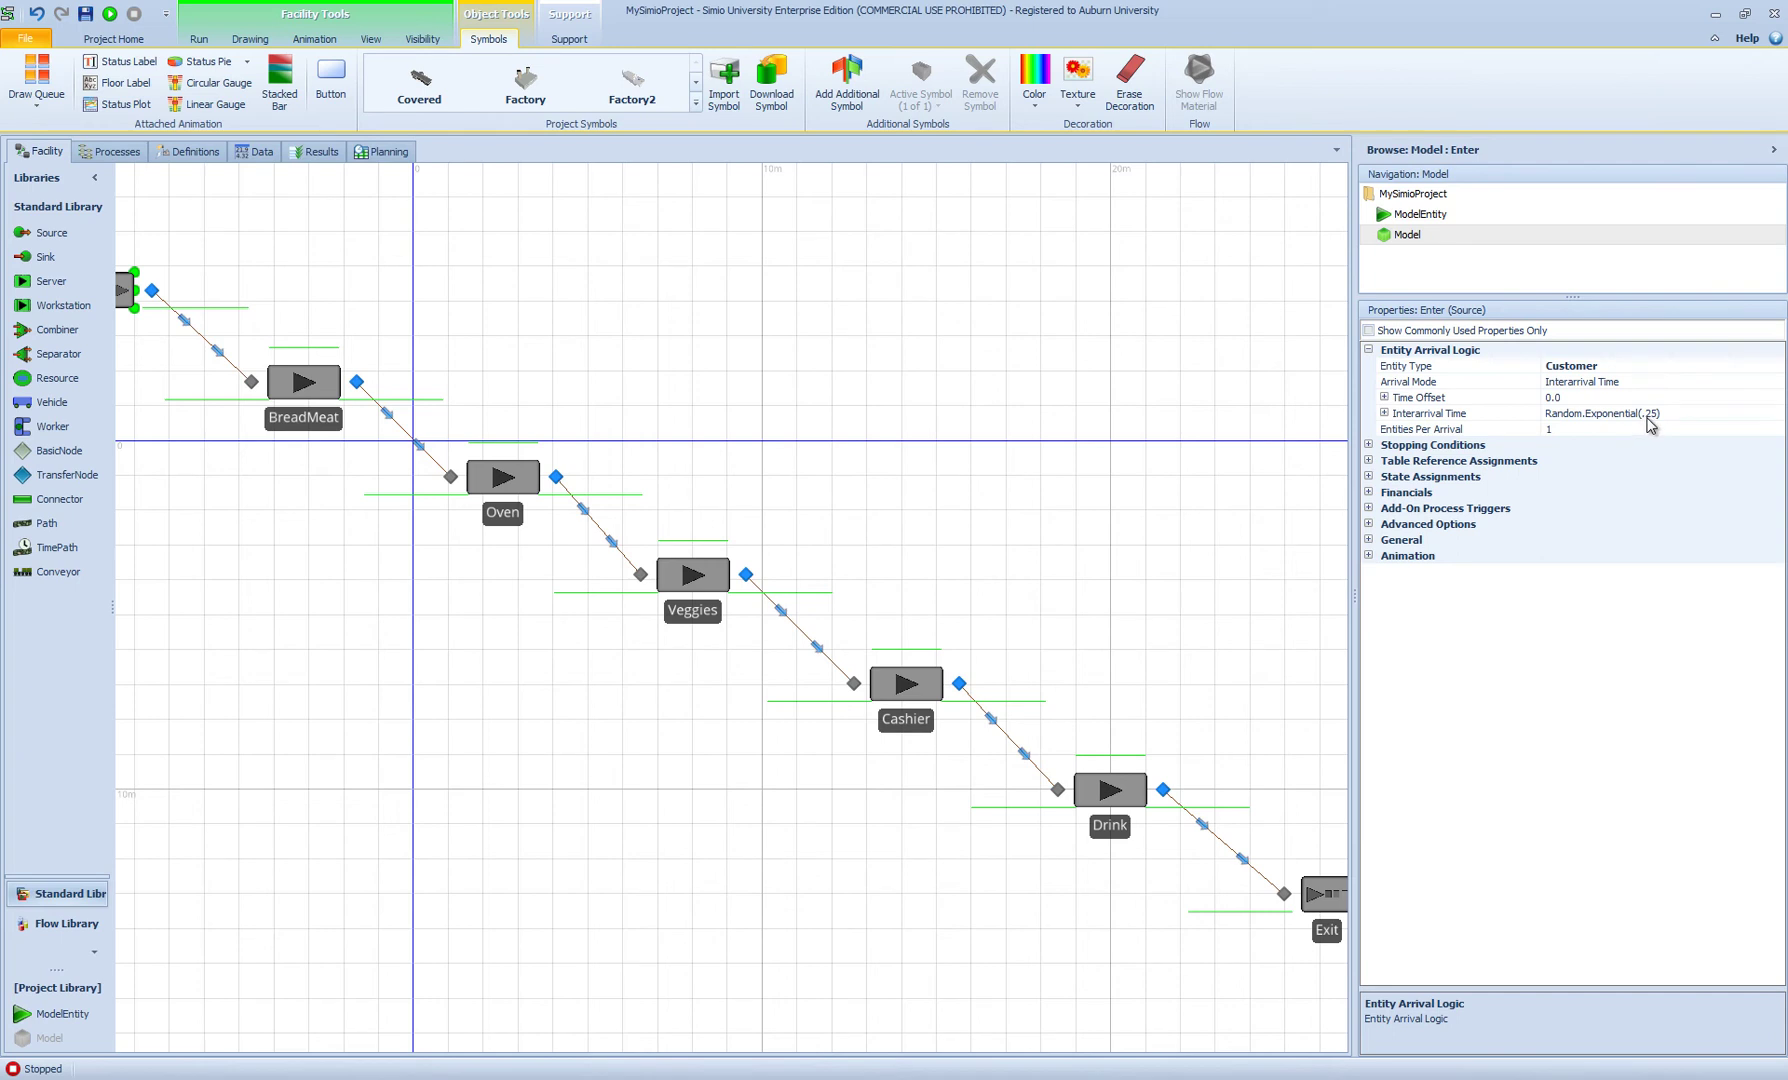
click(1384, 413)
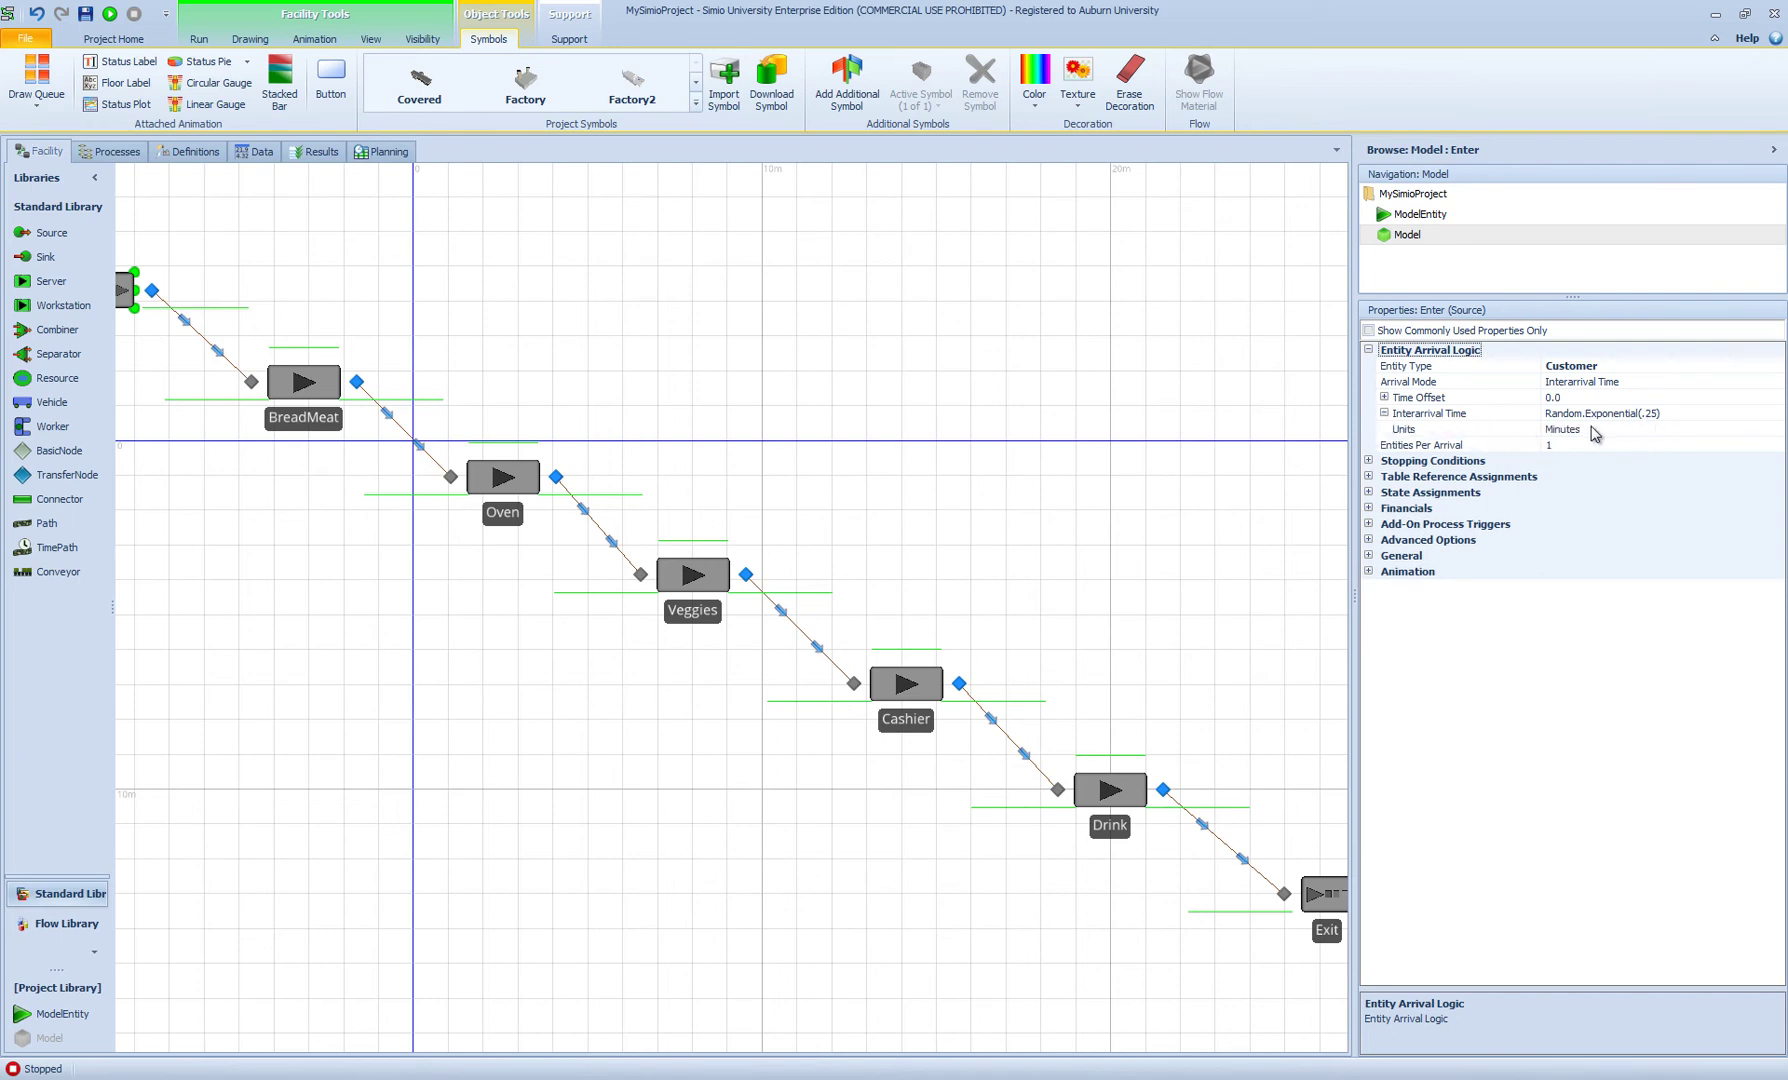
click(1647, 415)
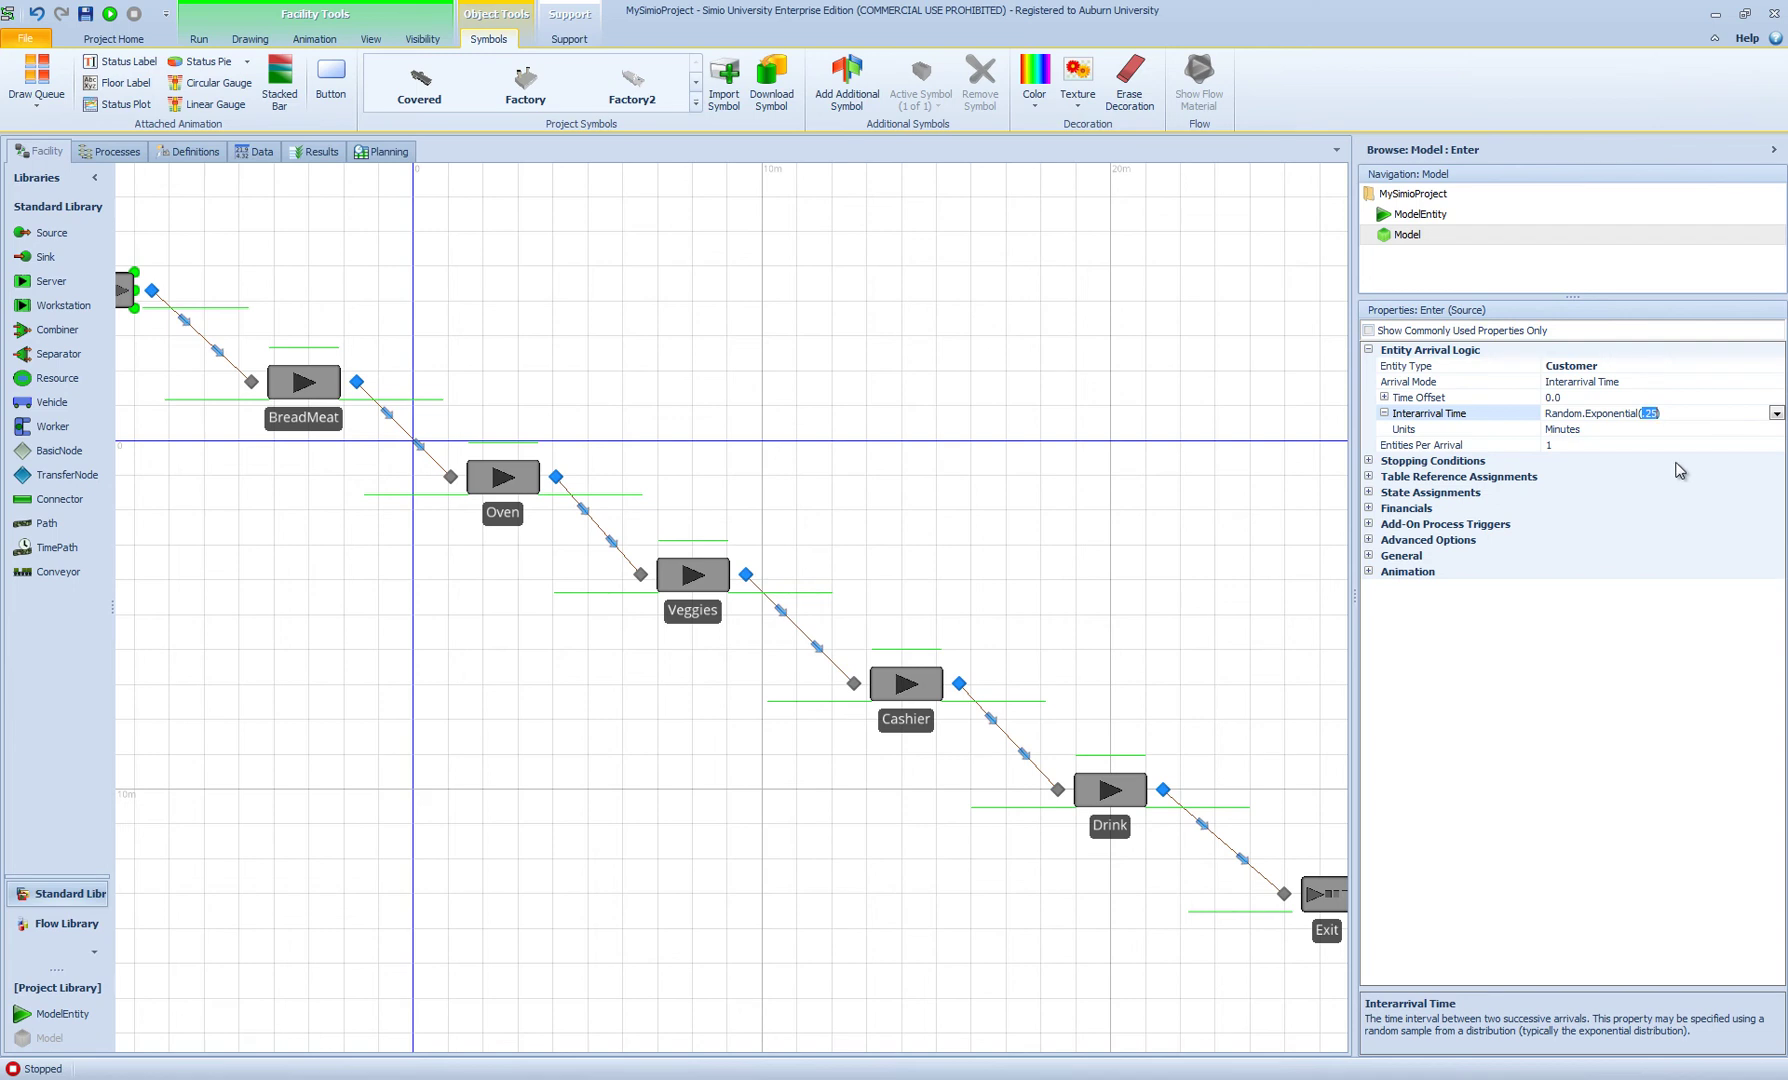
text(1/32)
key(Return)
click(1650, 430)
click(1776, 429)
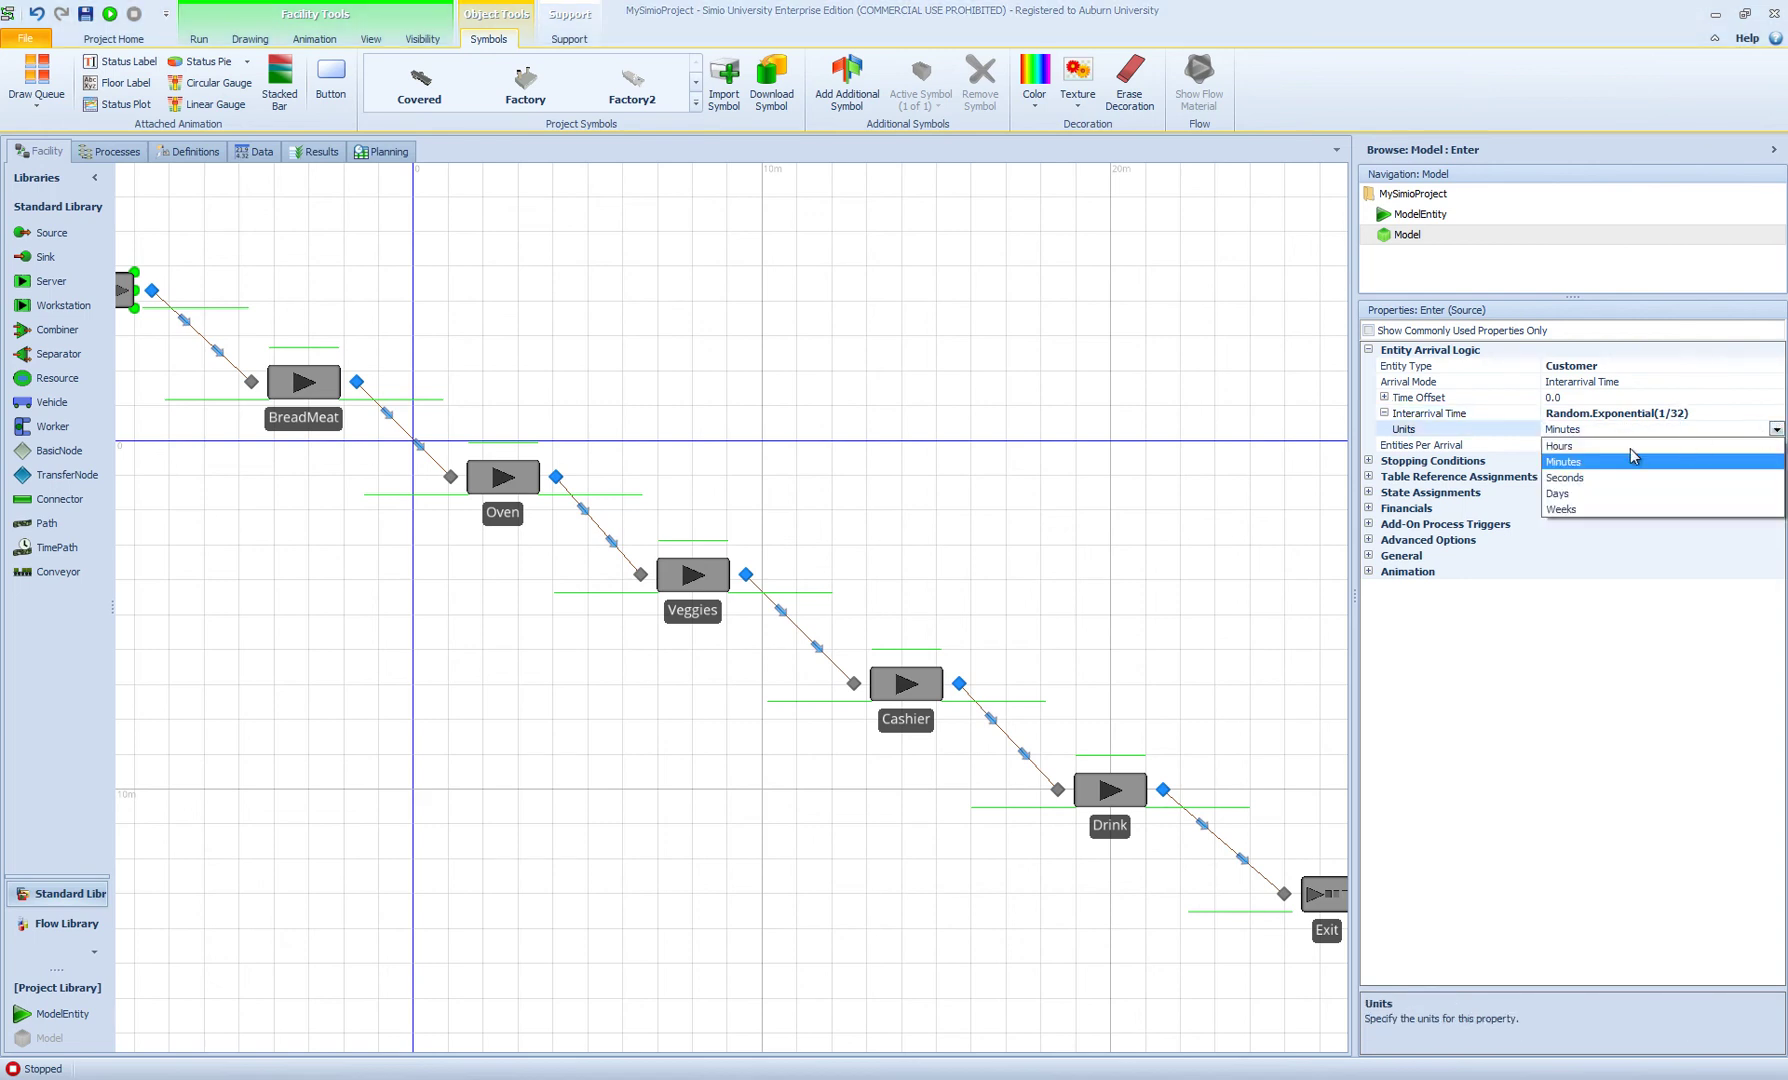
click(1563, 446)
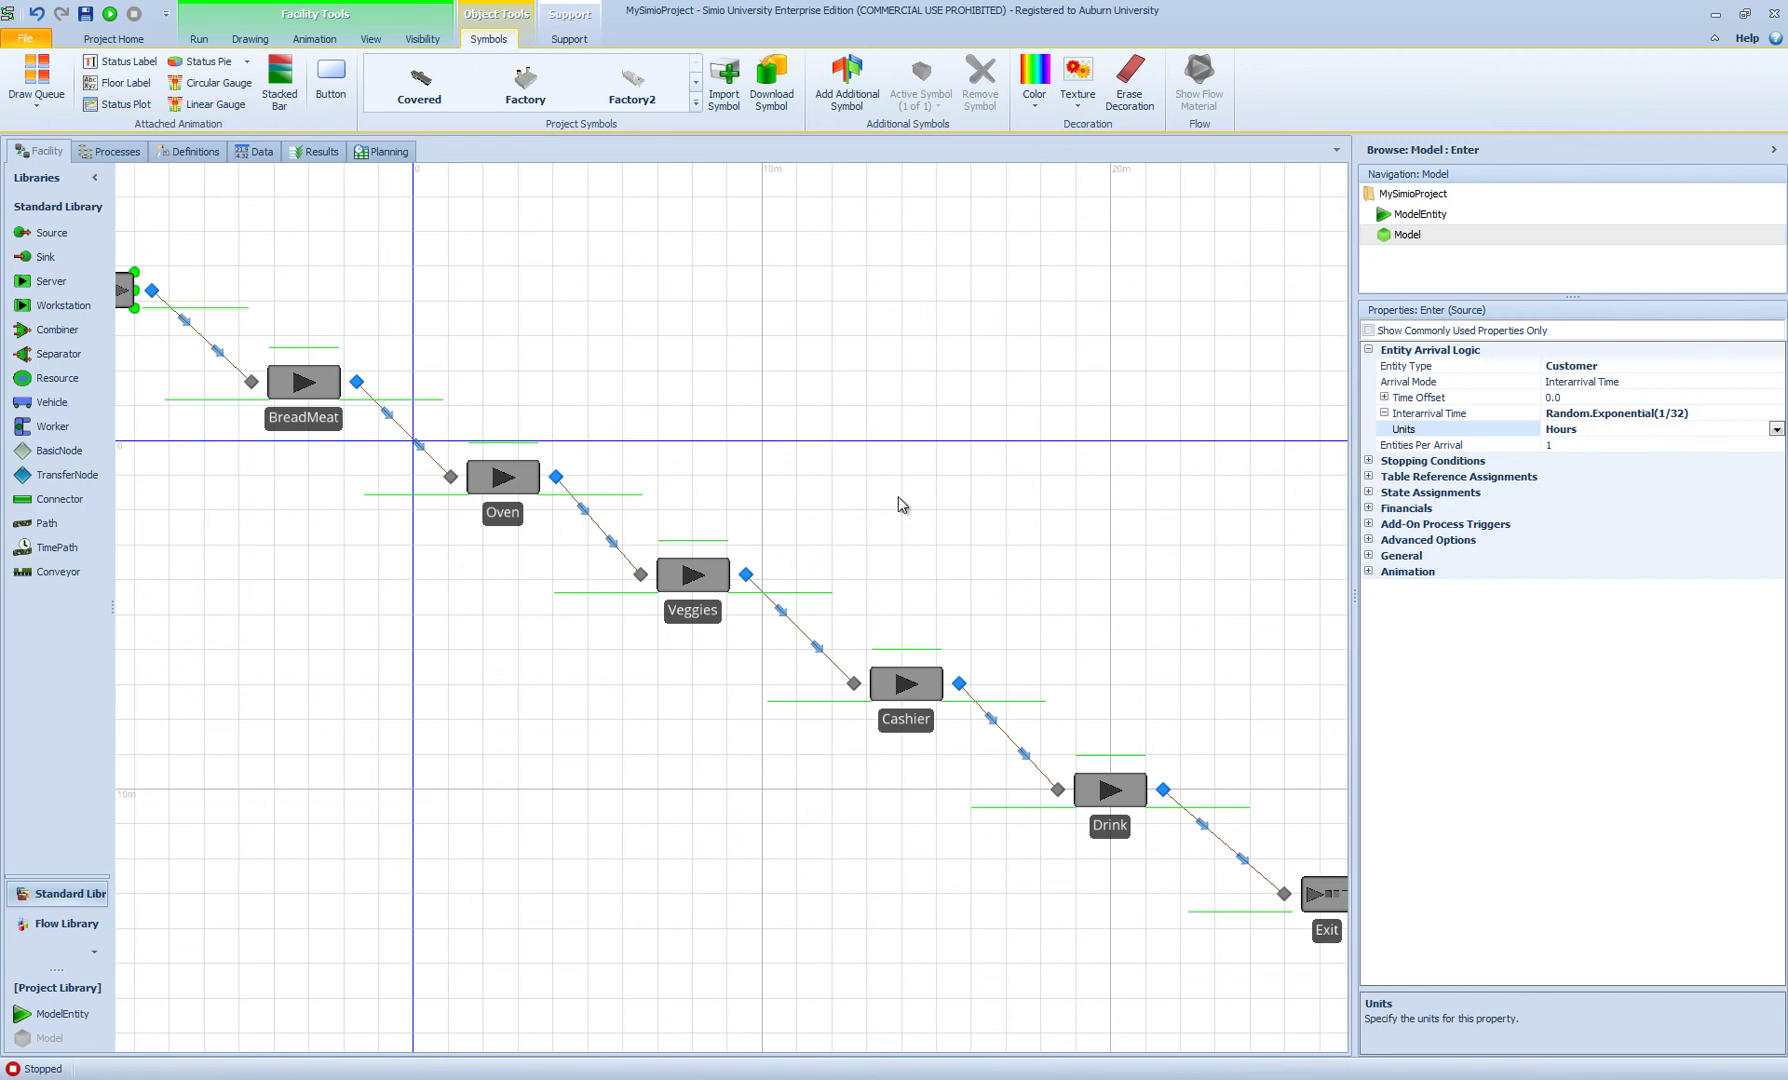
drag(898, 504, 980, 500)
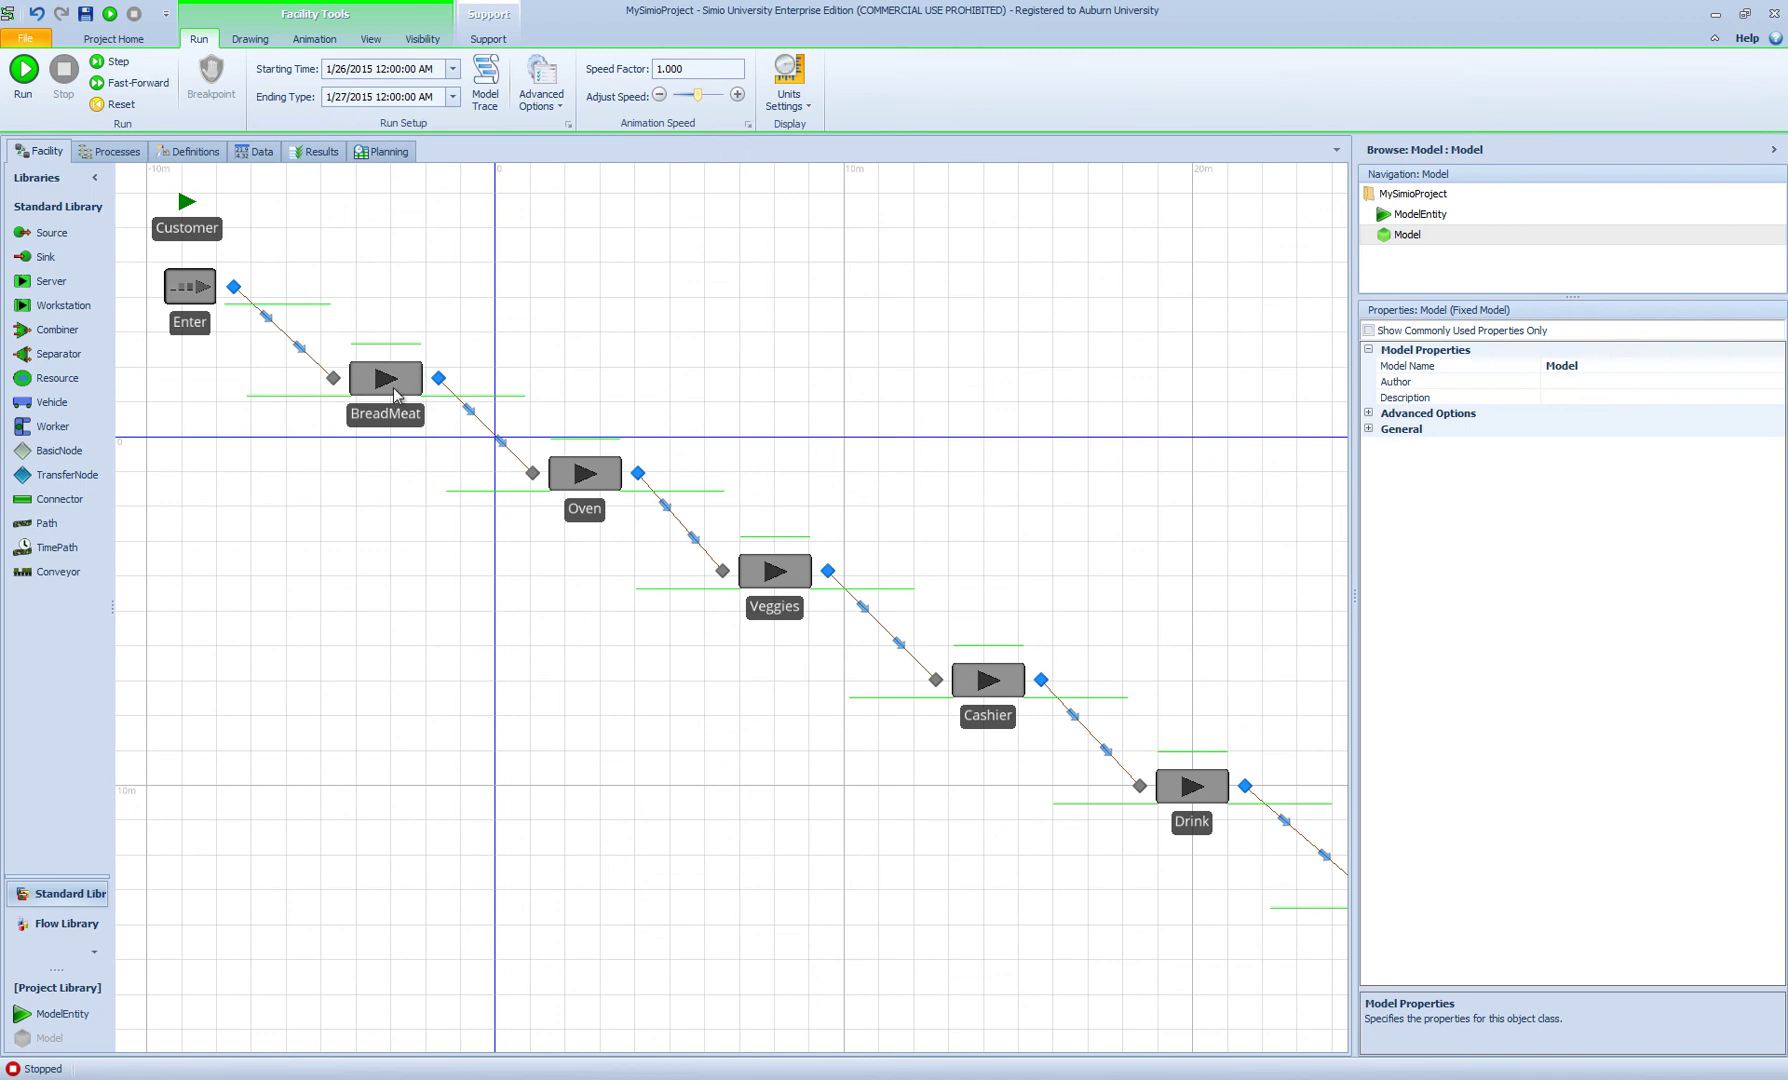
Check service times on the description slide, then select the BreadMeat server
key(alt+Tab)
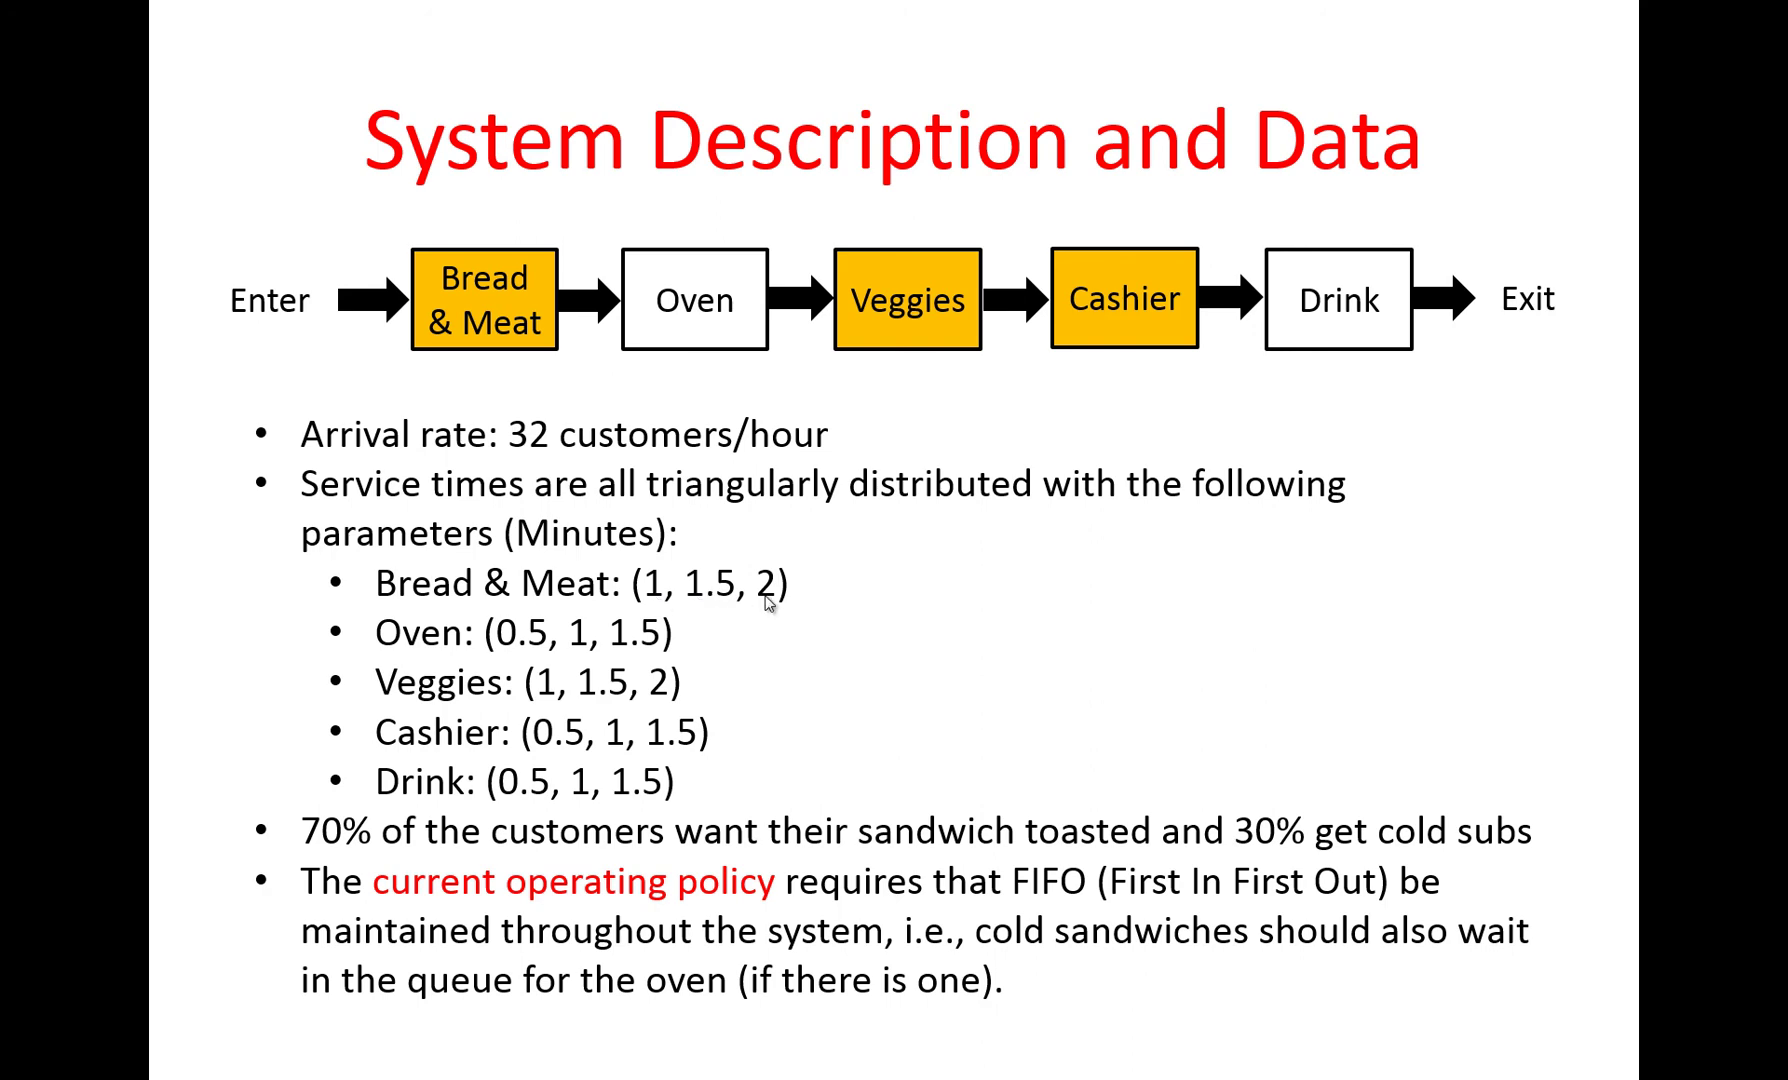
key(alt+Tab)
click(396, 382)
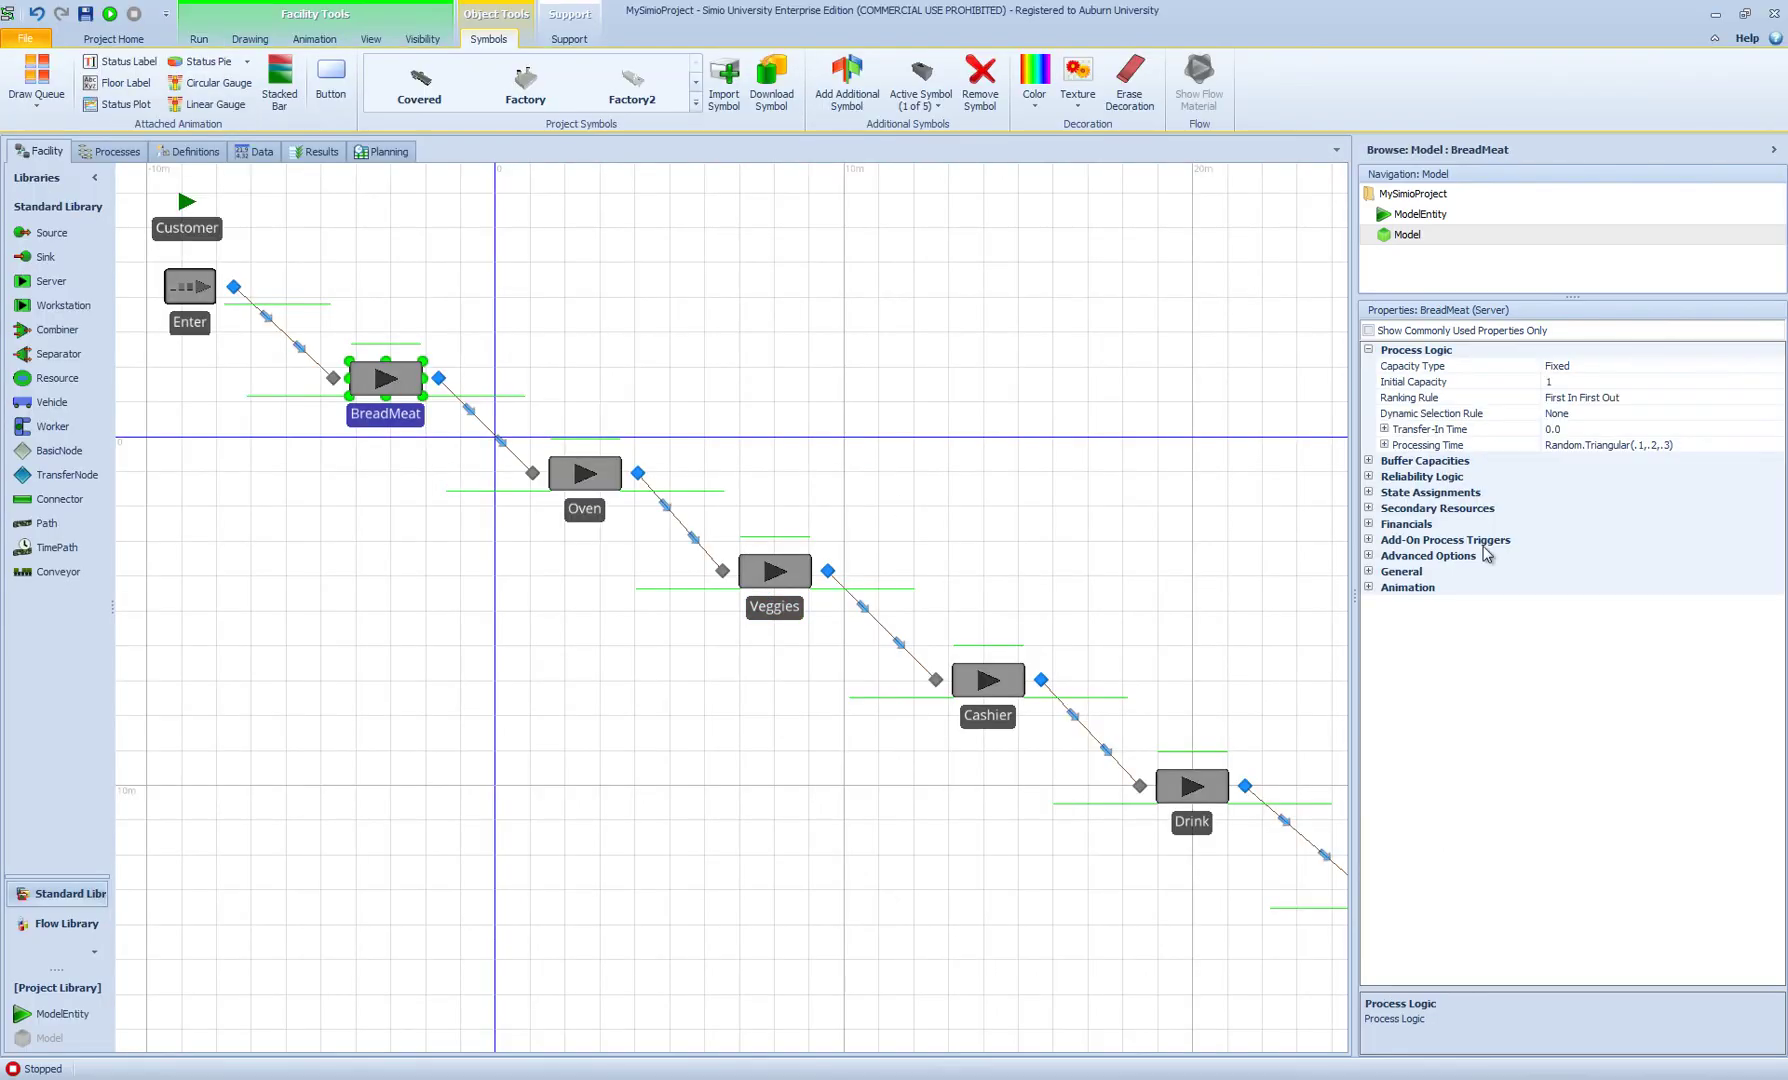
Set BreadMeat's processing time to Random.Triangular(1,1.5,2) and check it against the slide
click(1634, 445)
key(shift+End)
key(shift+Left)
key(shift+Left)
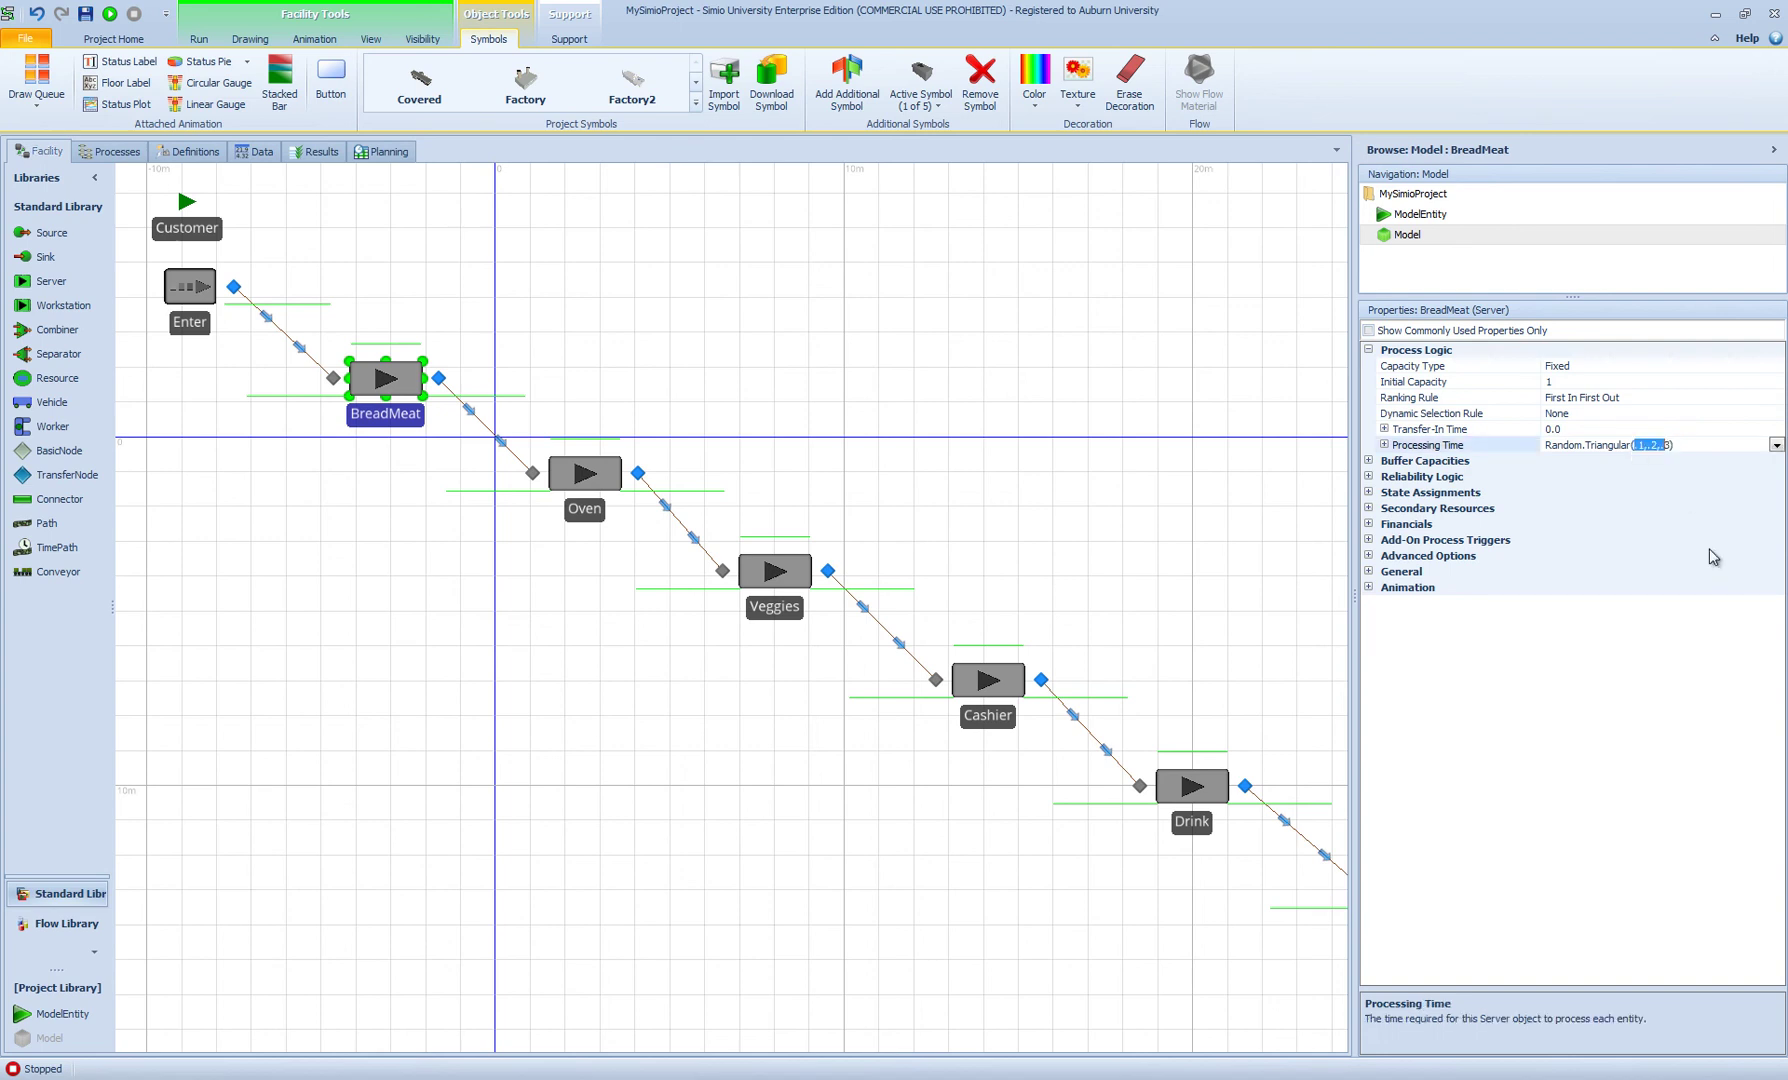
text(1,1.5,2)
key(Return)
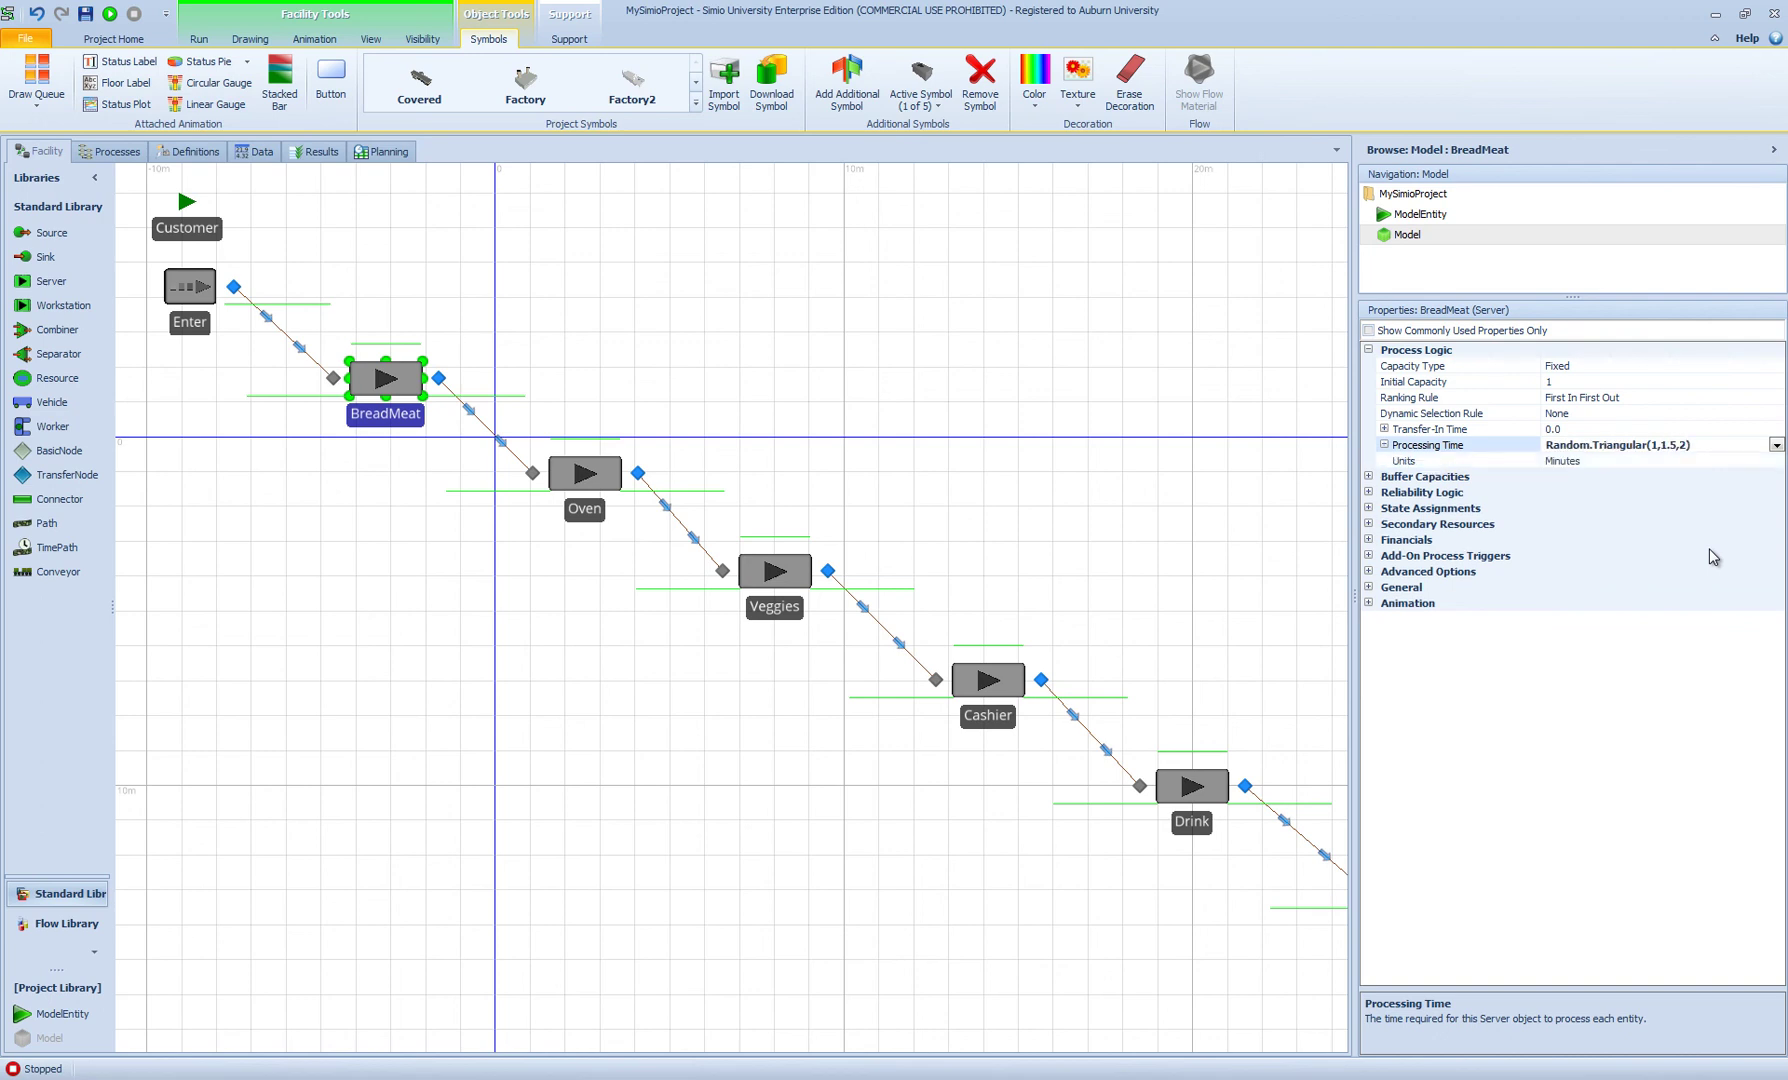
key(alt+Tab)
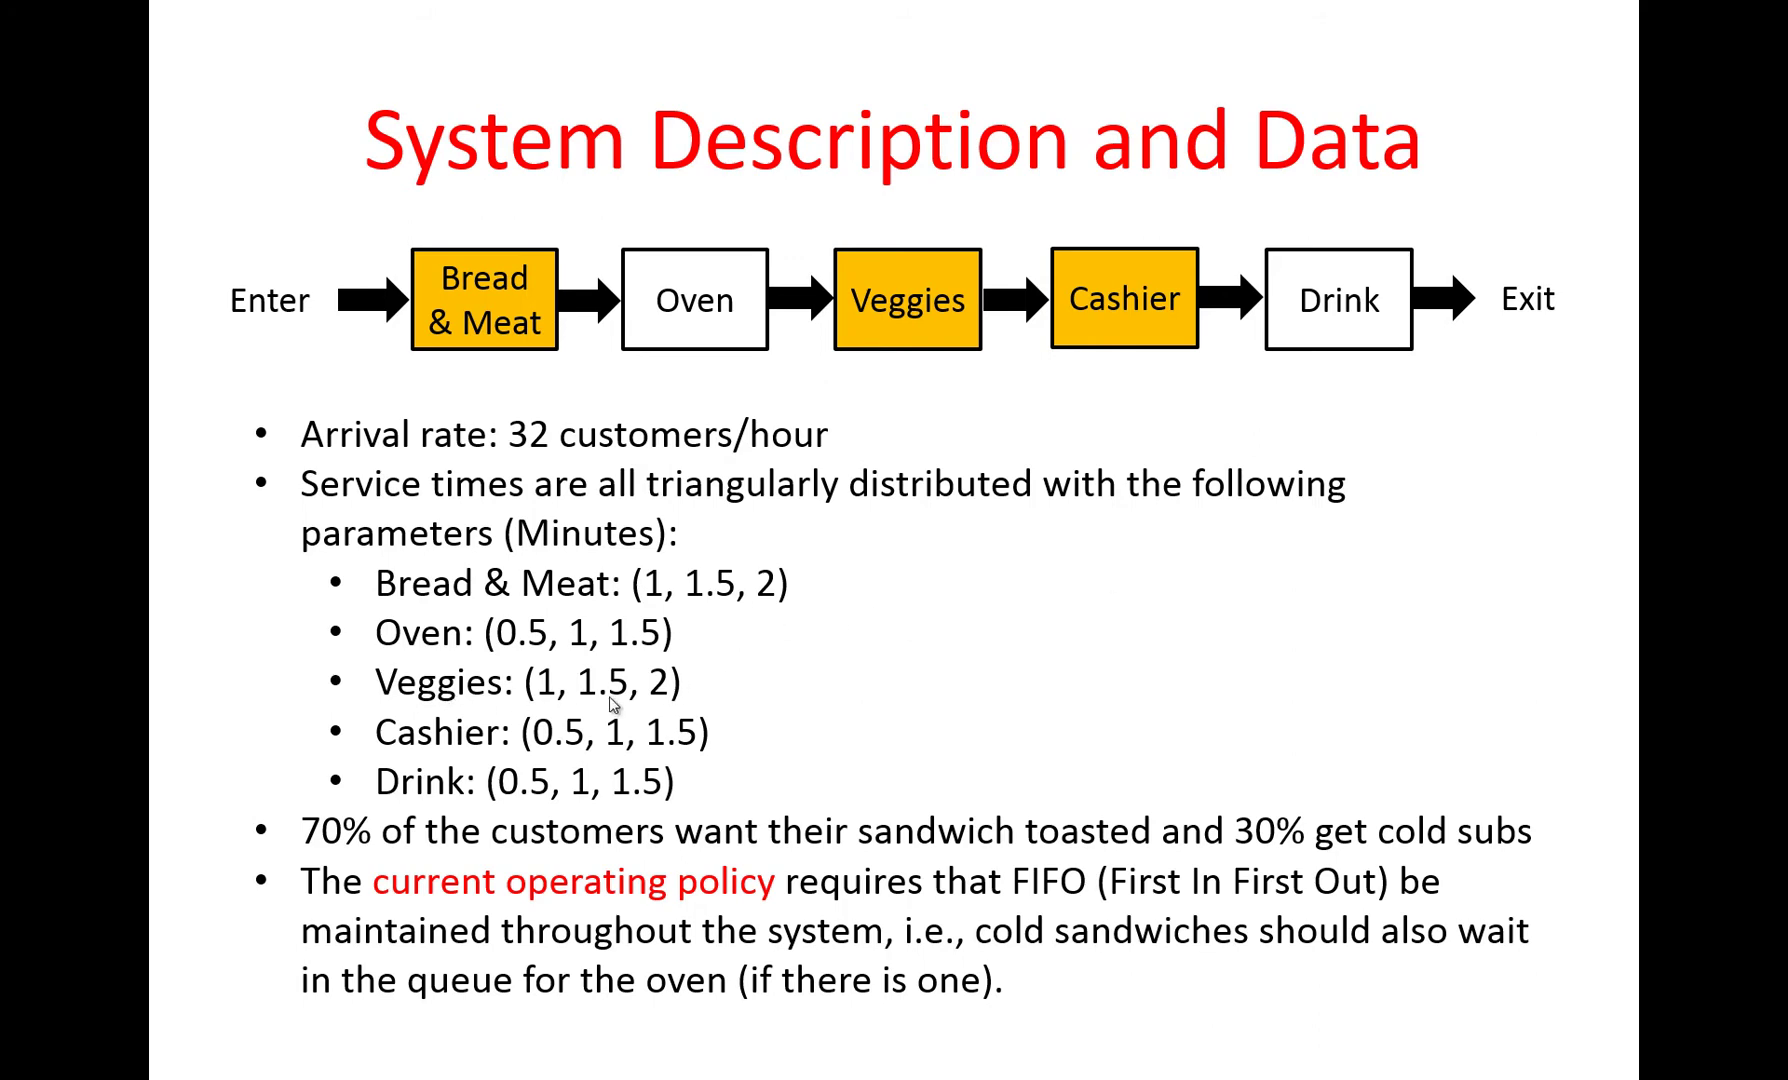
key(alt+Tab)
Copy BreadMeat's Random.Triangular(1,1.5,2) processing time into the Veggies server
click(1698, 448)
key(ctrl+c)
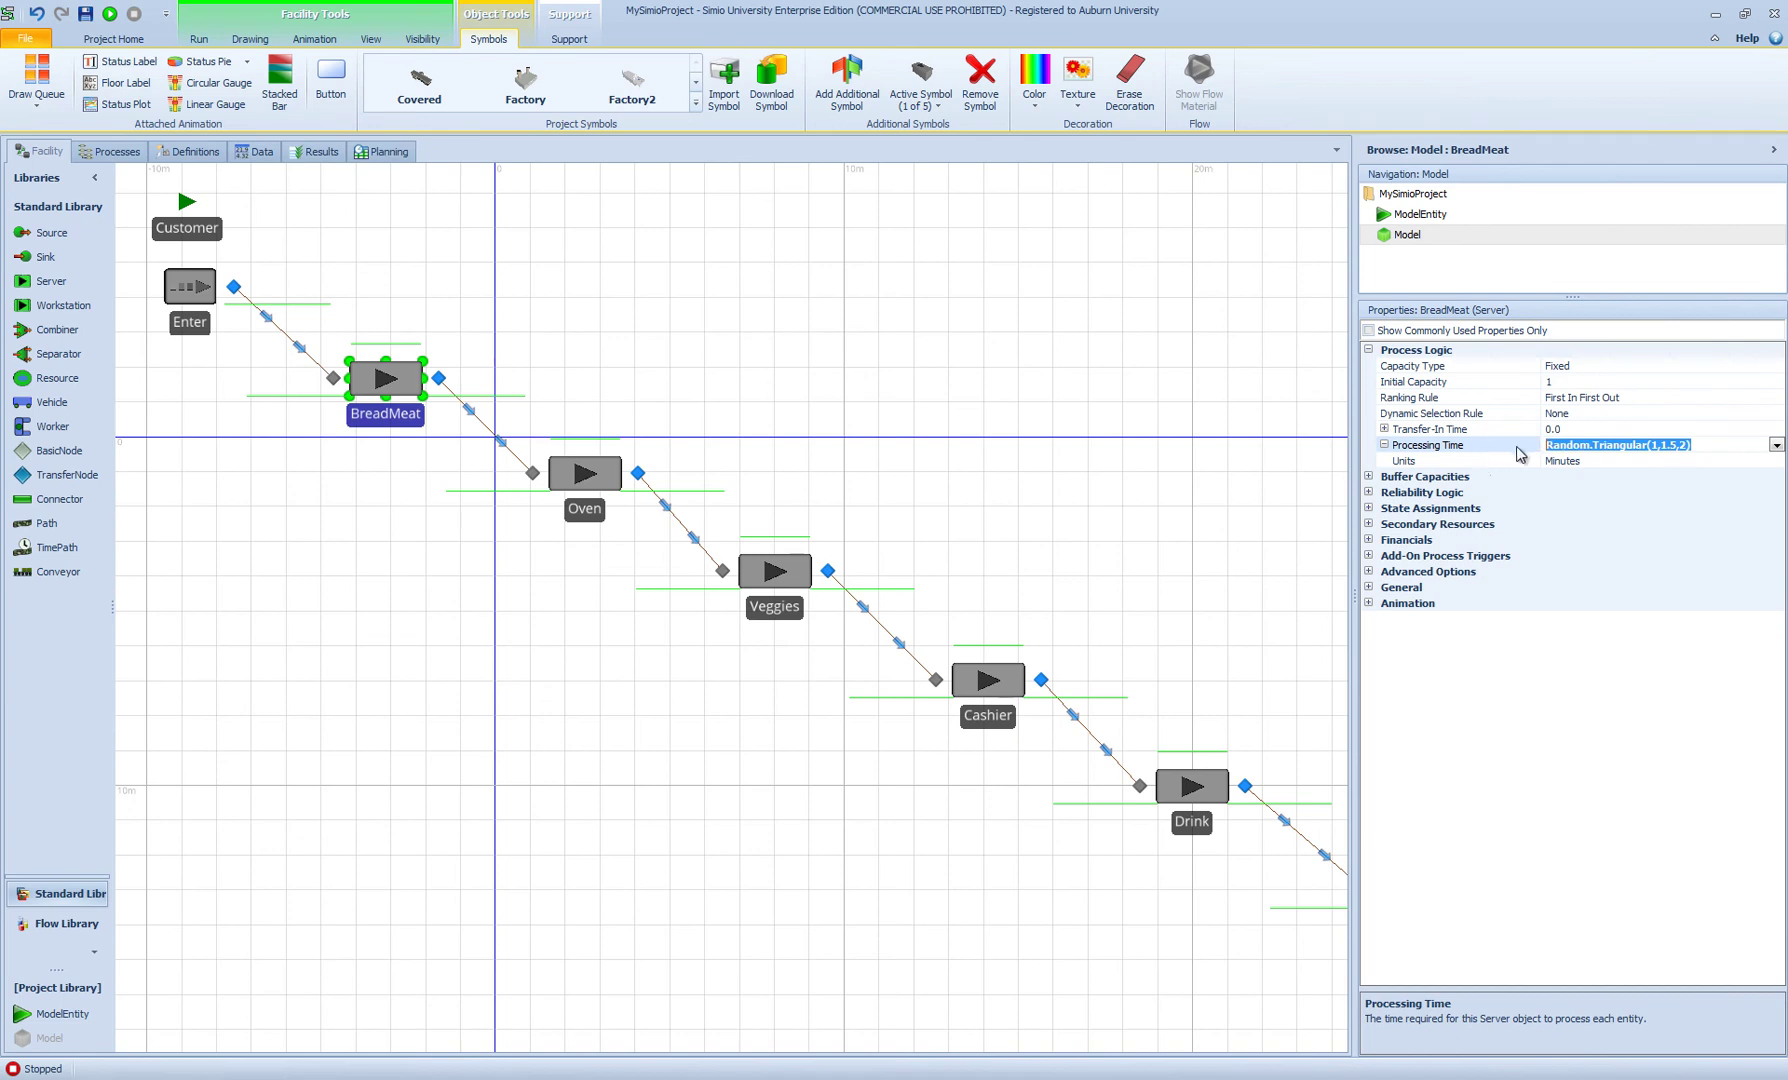
click(775, 572)
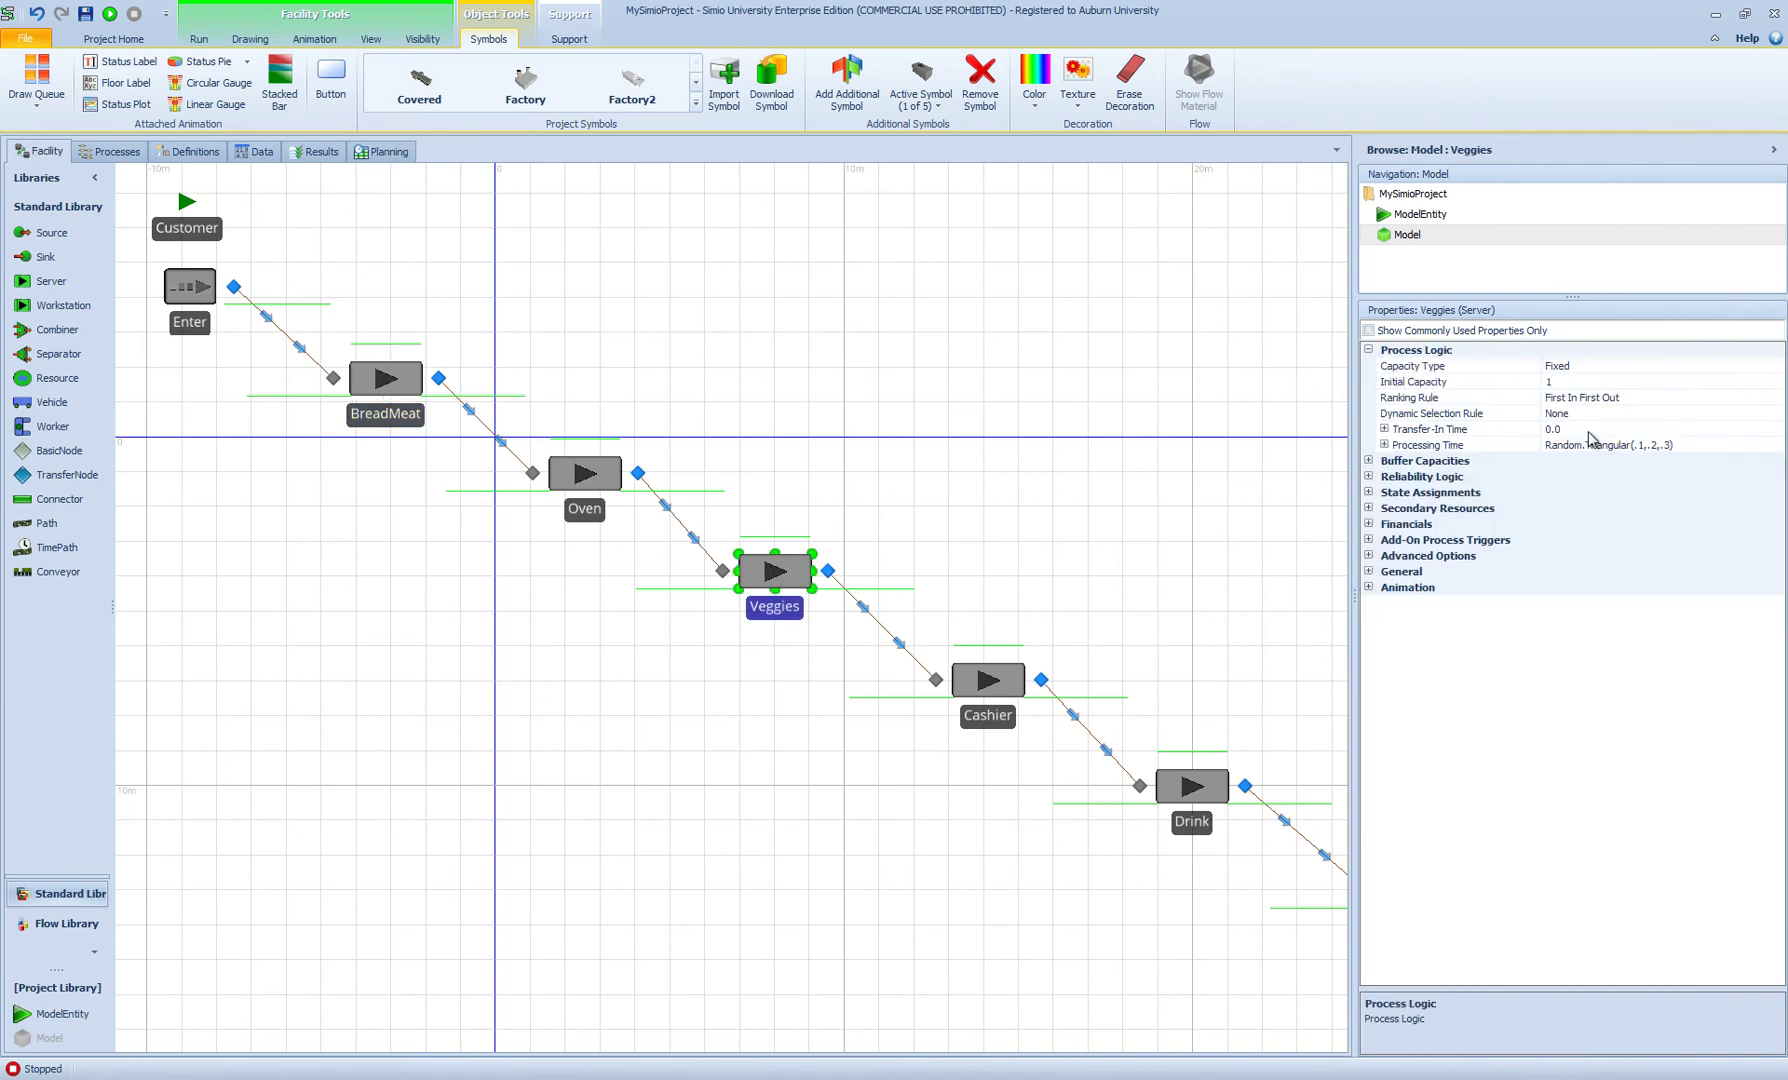
click(1706, 444)
key(ctrl+a)
key(ctrl+v)
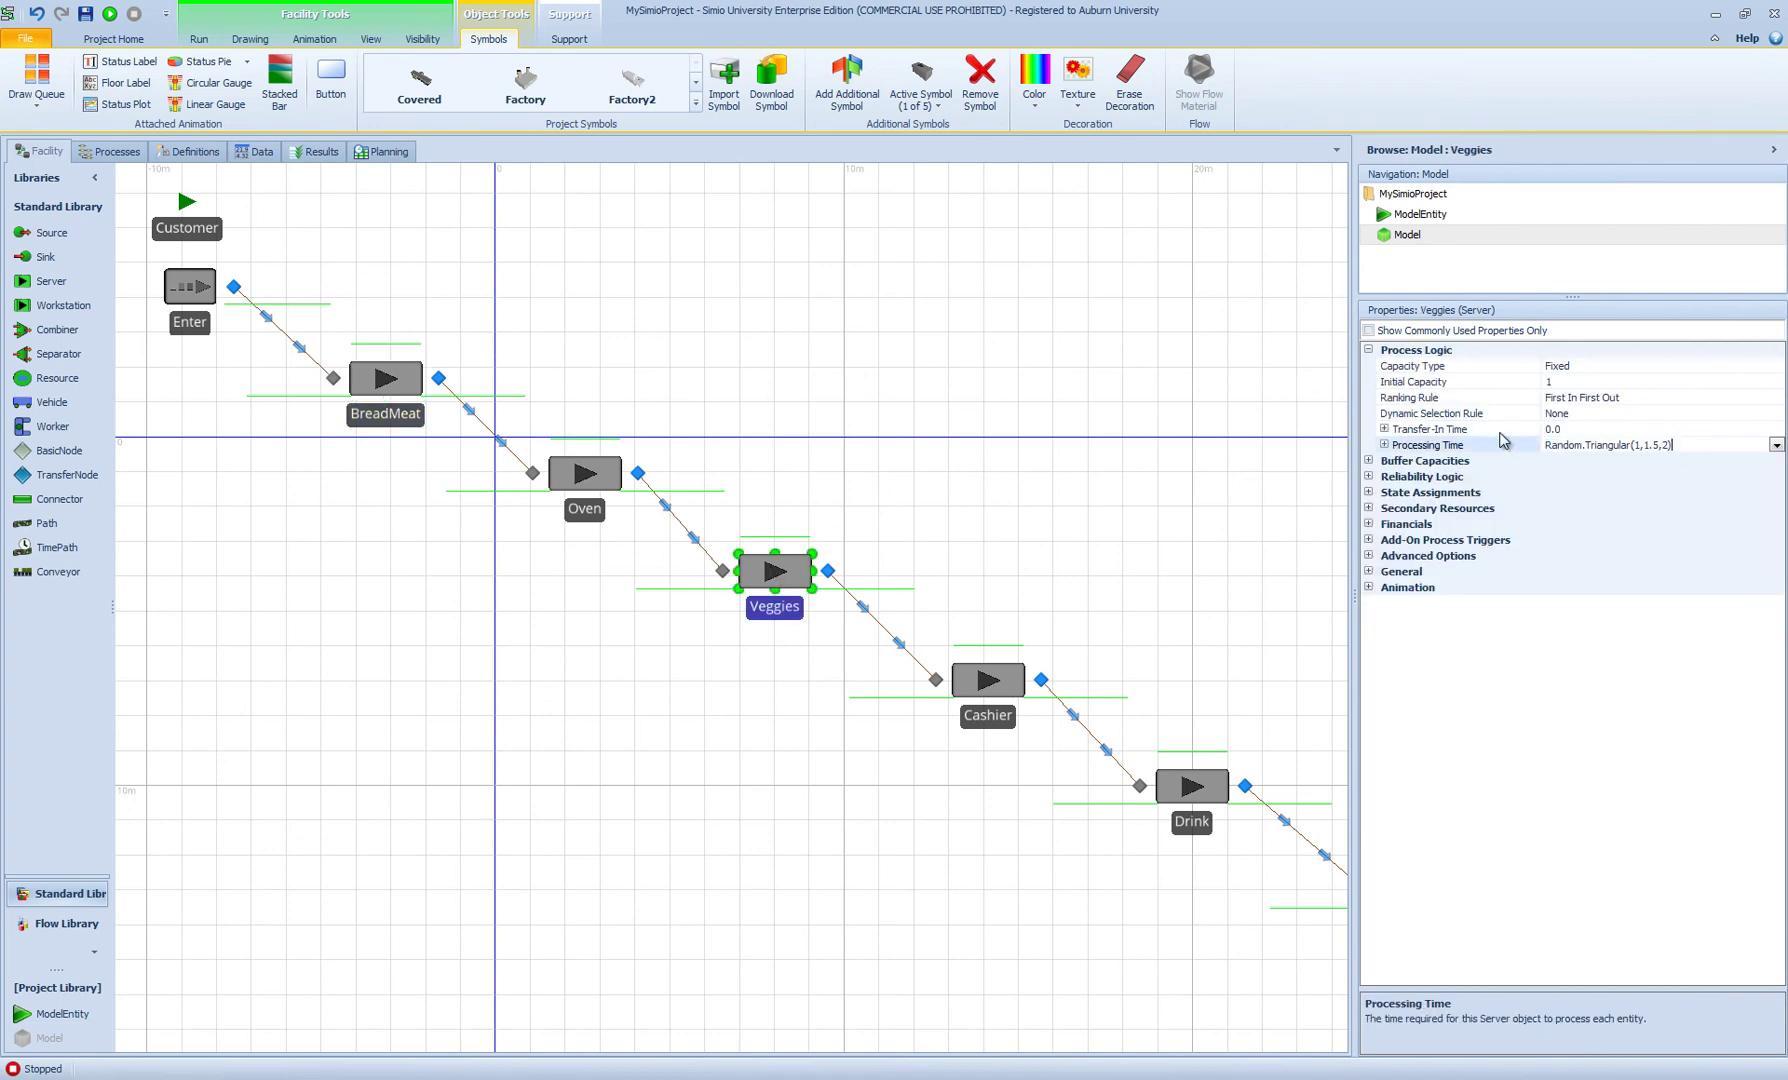
key(Return)
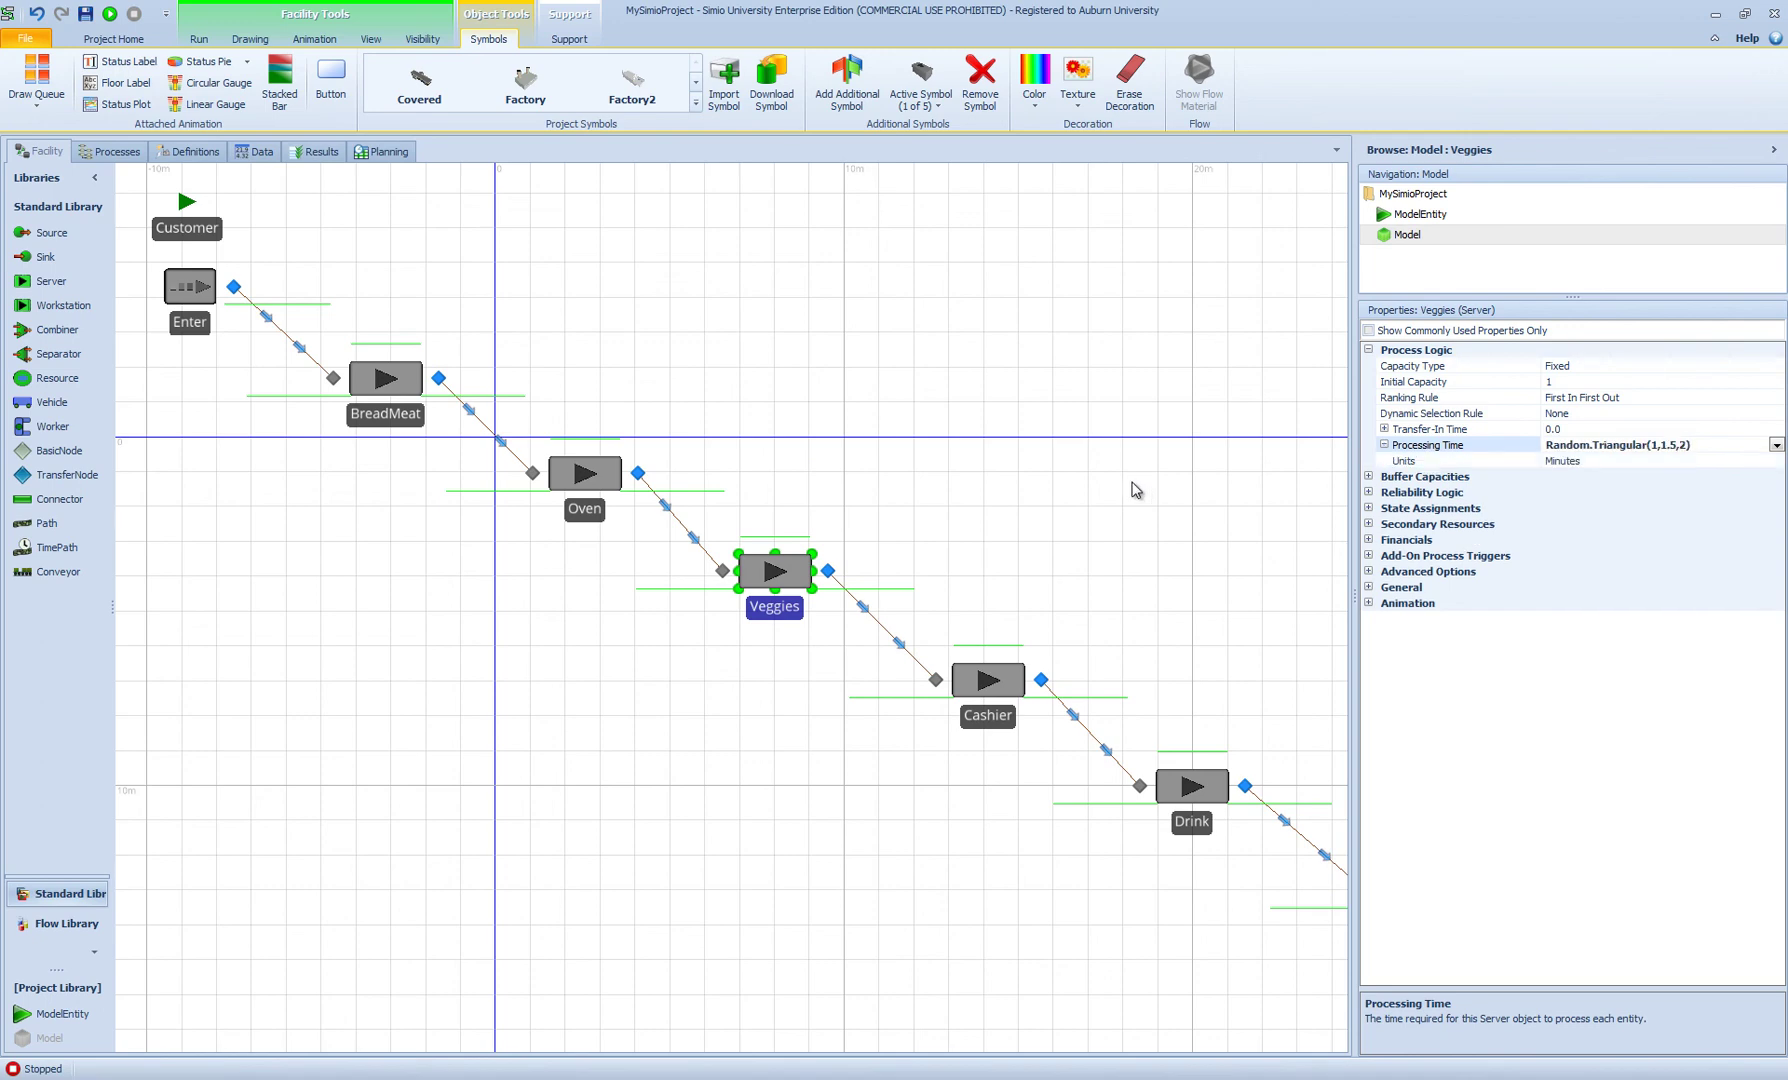
click(590, 476)
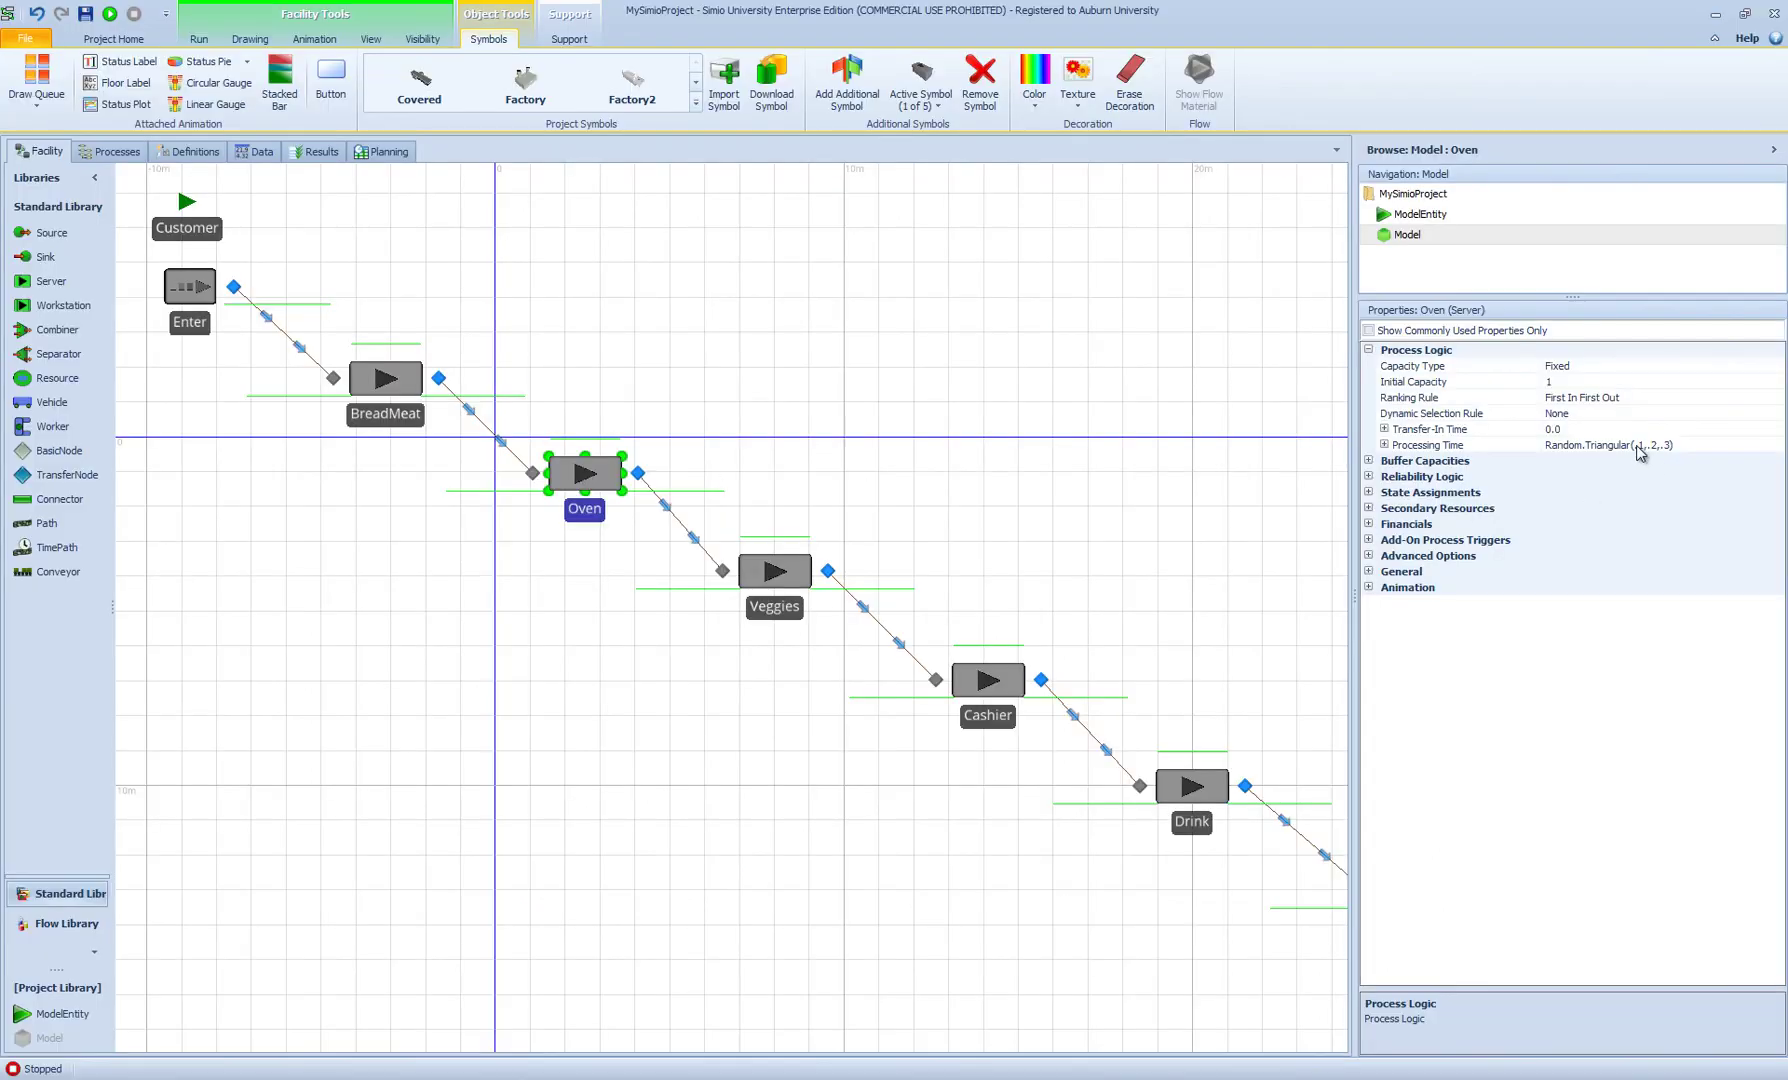
Set Oven's processing time to Random.Triangular(0.5,1,1.5)
click(1640, 445)
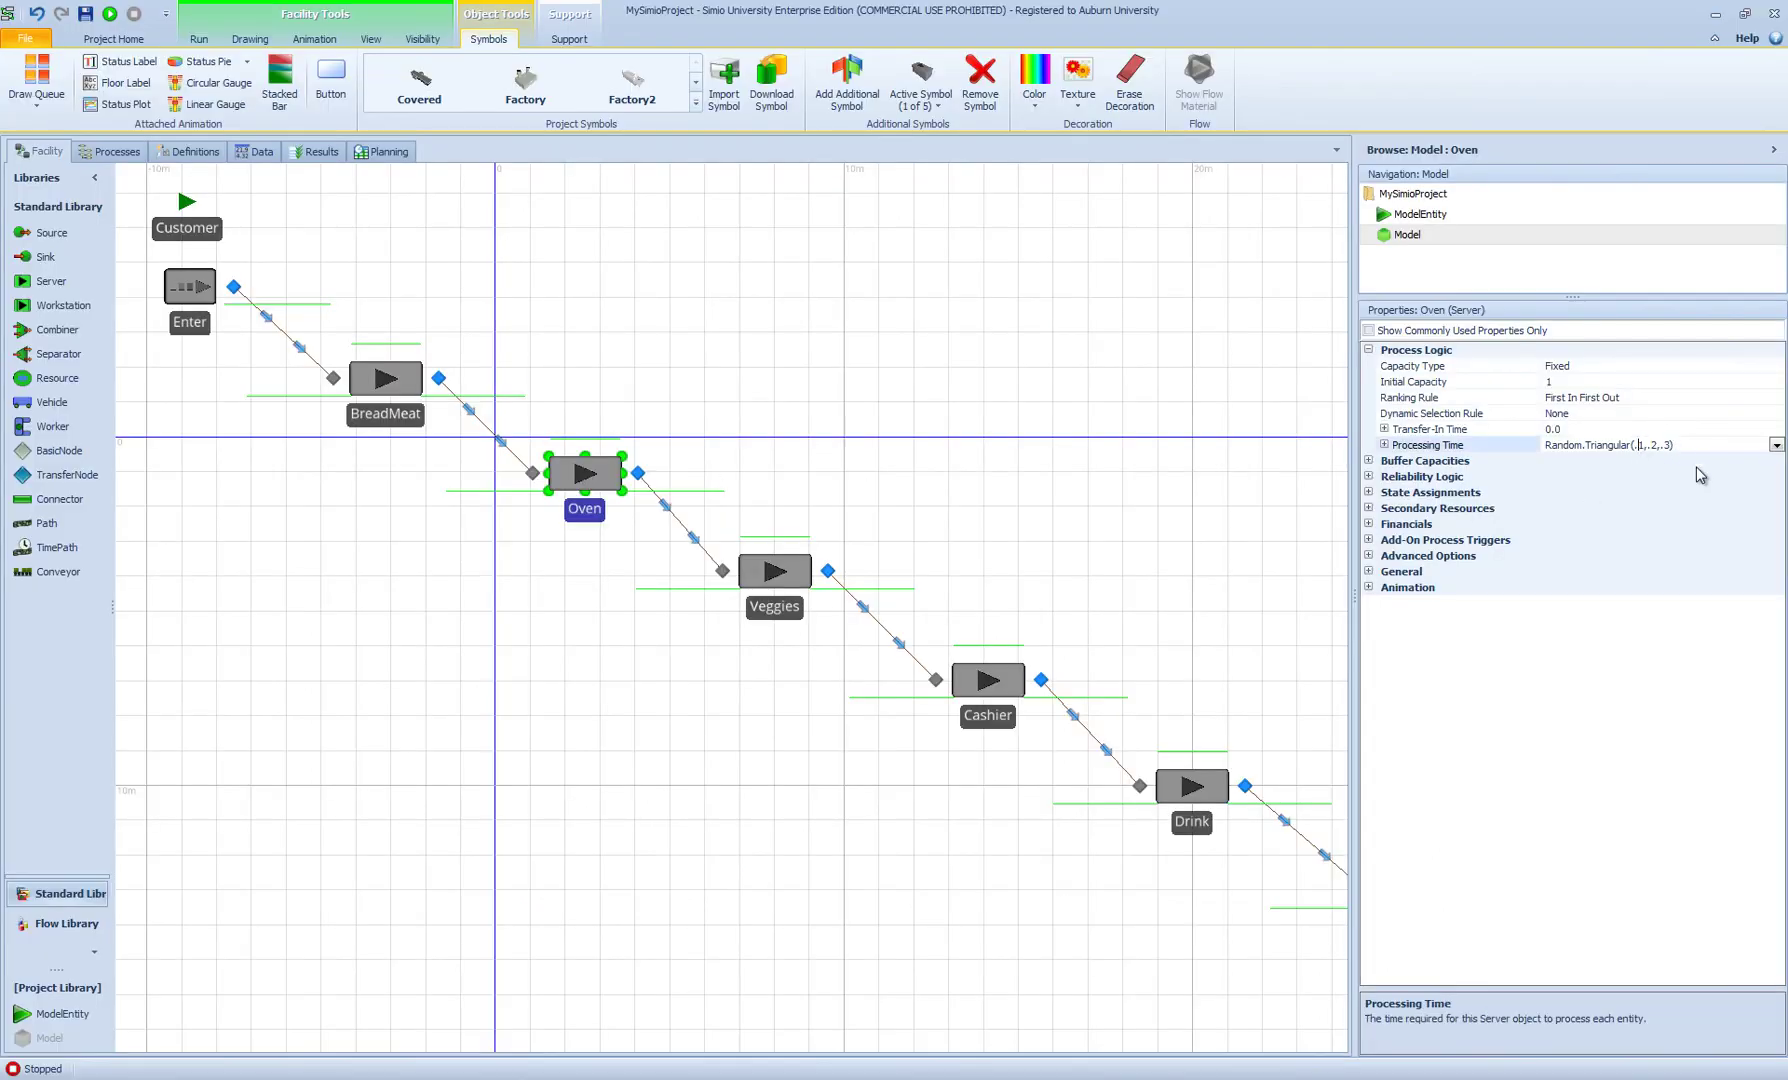
key(Left)
key(shift+Right)
key(shift+Right)
key(shift+Right)
key(shift+Right)
key(shift+Right)
key(shift+Right)
key(shift+Right)
key(shift+Right)
text(0.5,1,1.5)
key(Return)
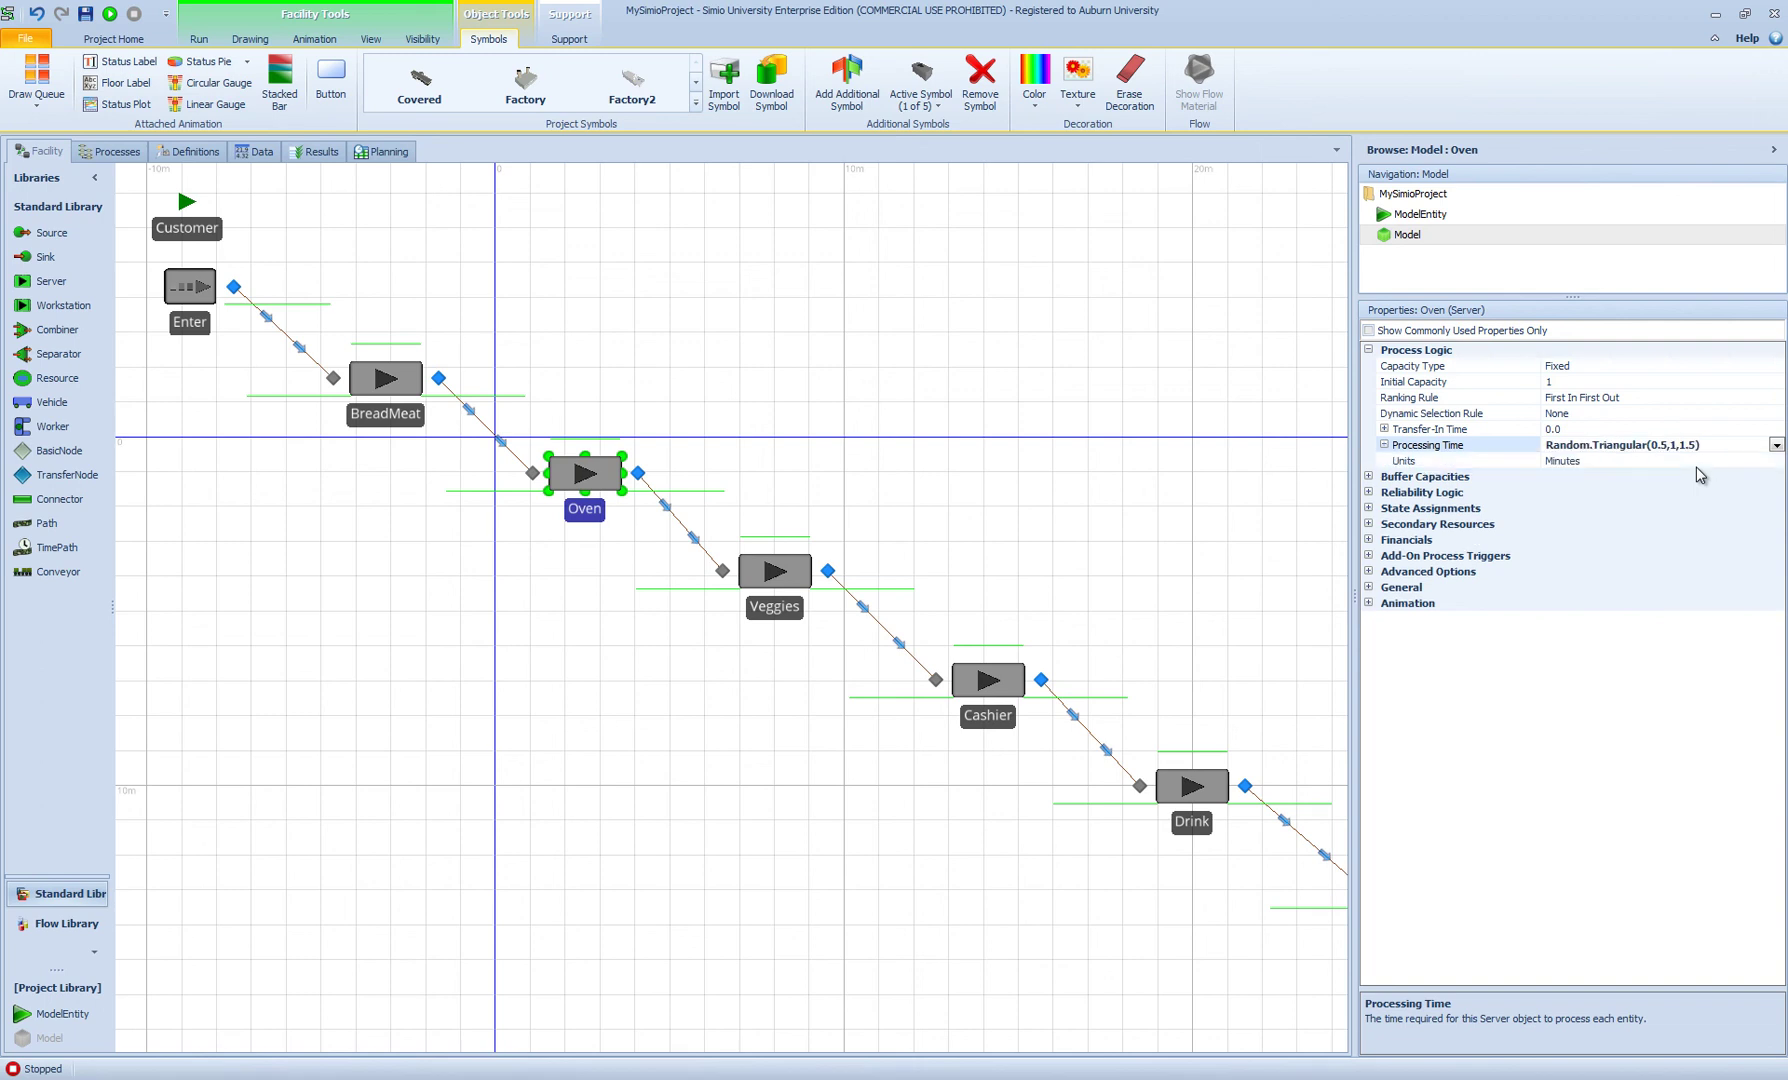
Copy Oven's Random.Triangular(0.5,1,1.5) processing time into the Cashier and Drink servers
click(1669, 444)
key(ctrl+c)
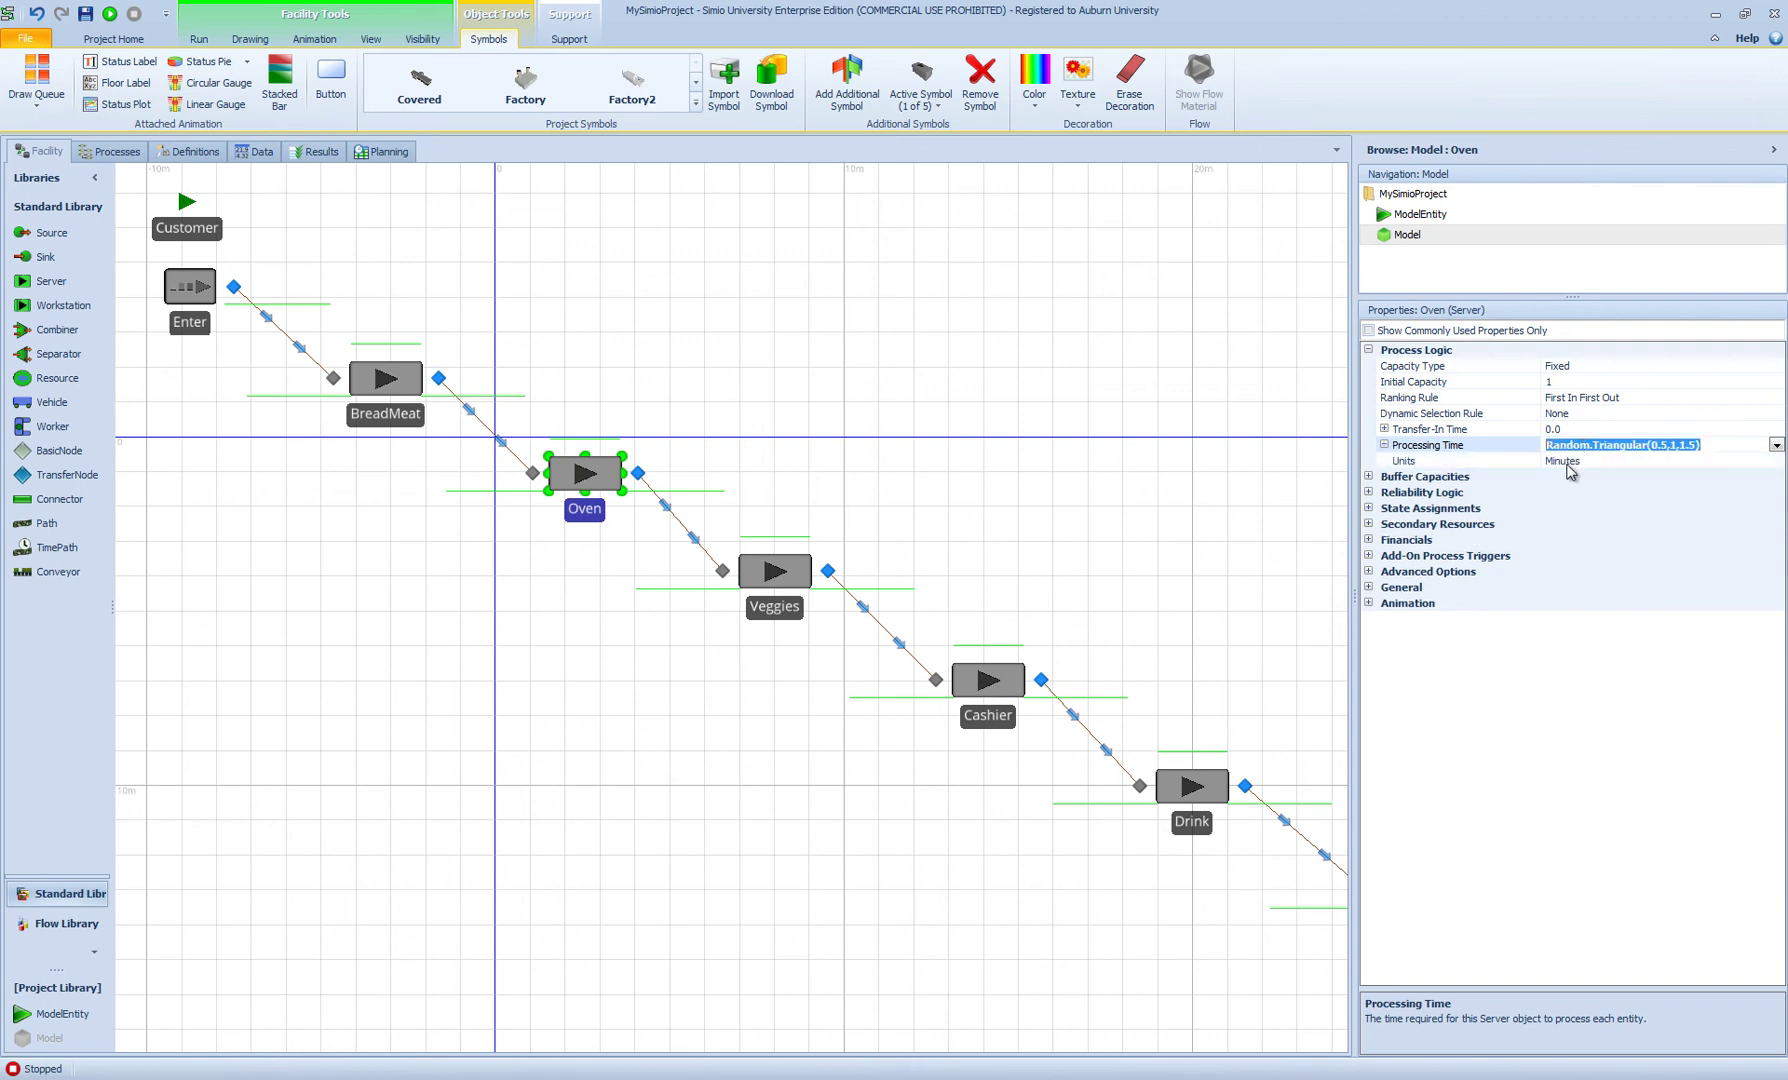
click(982, 686)
click(1688, 447)
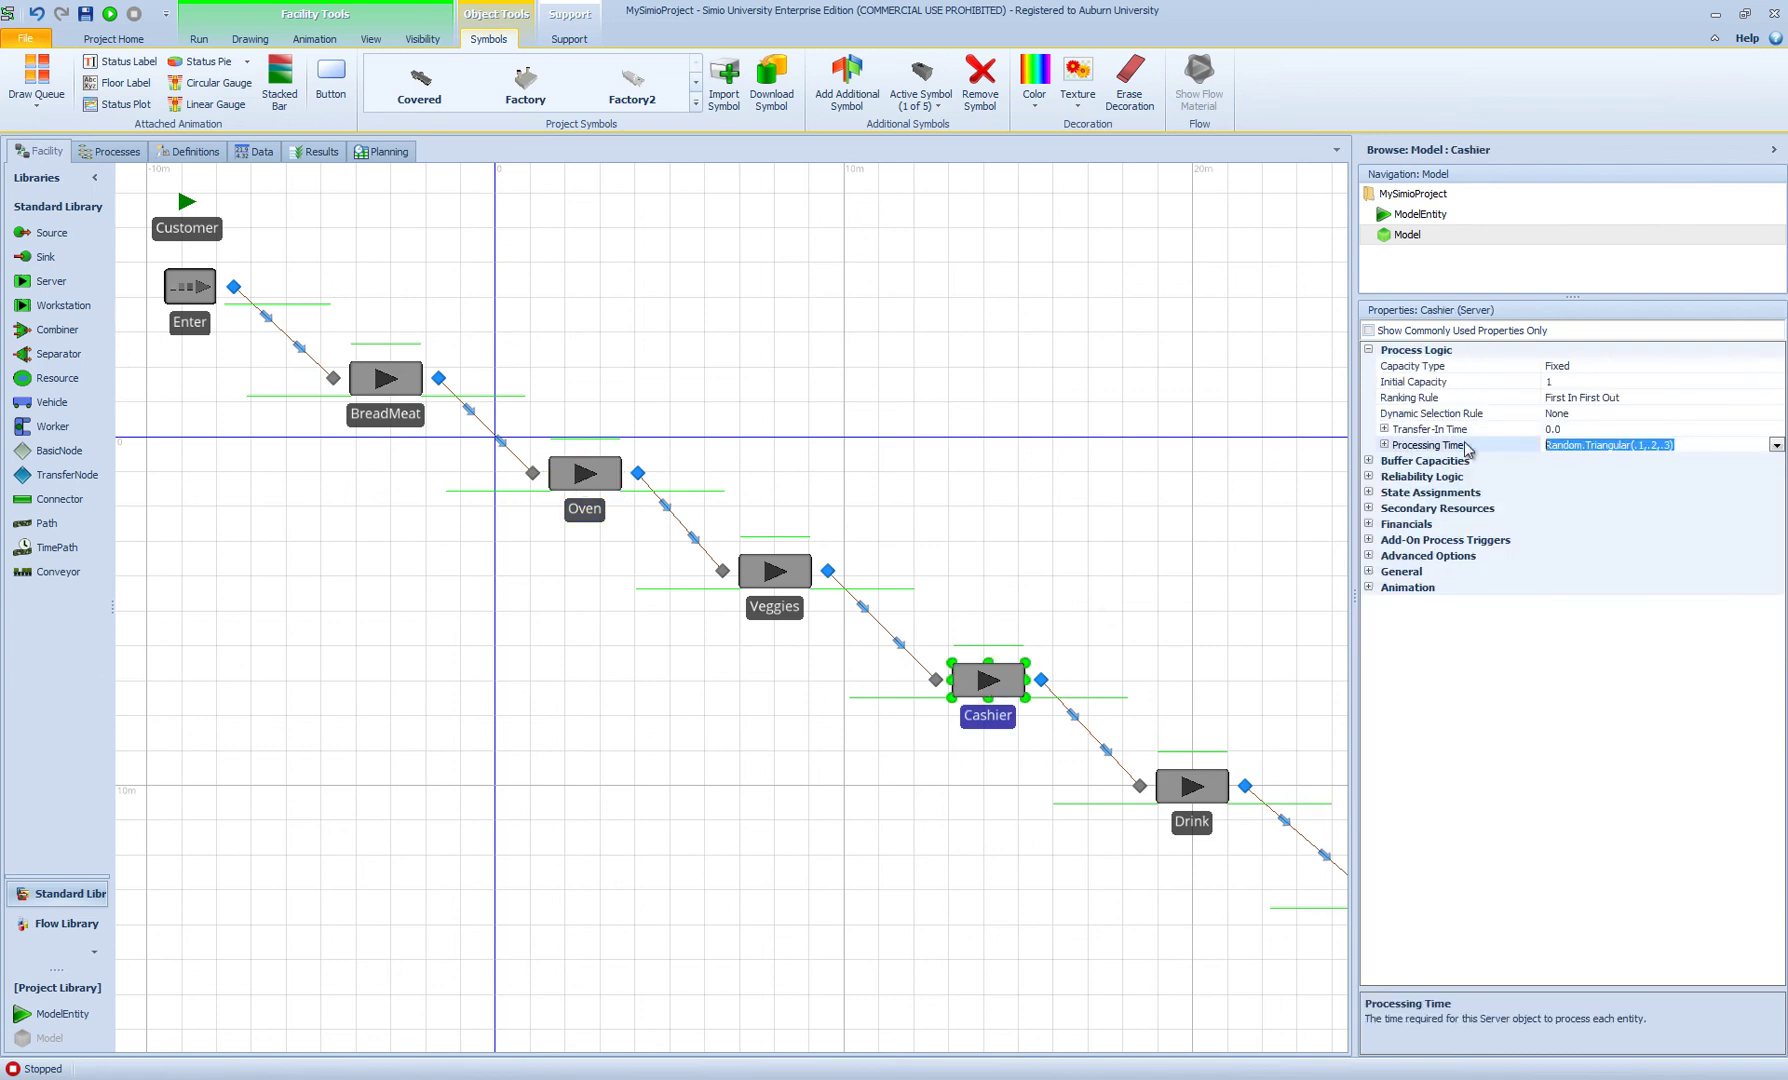
key(ctrl+v)
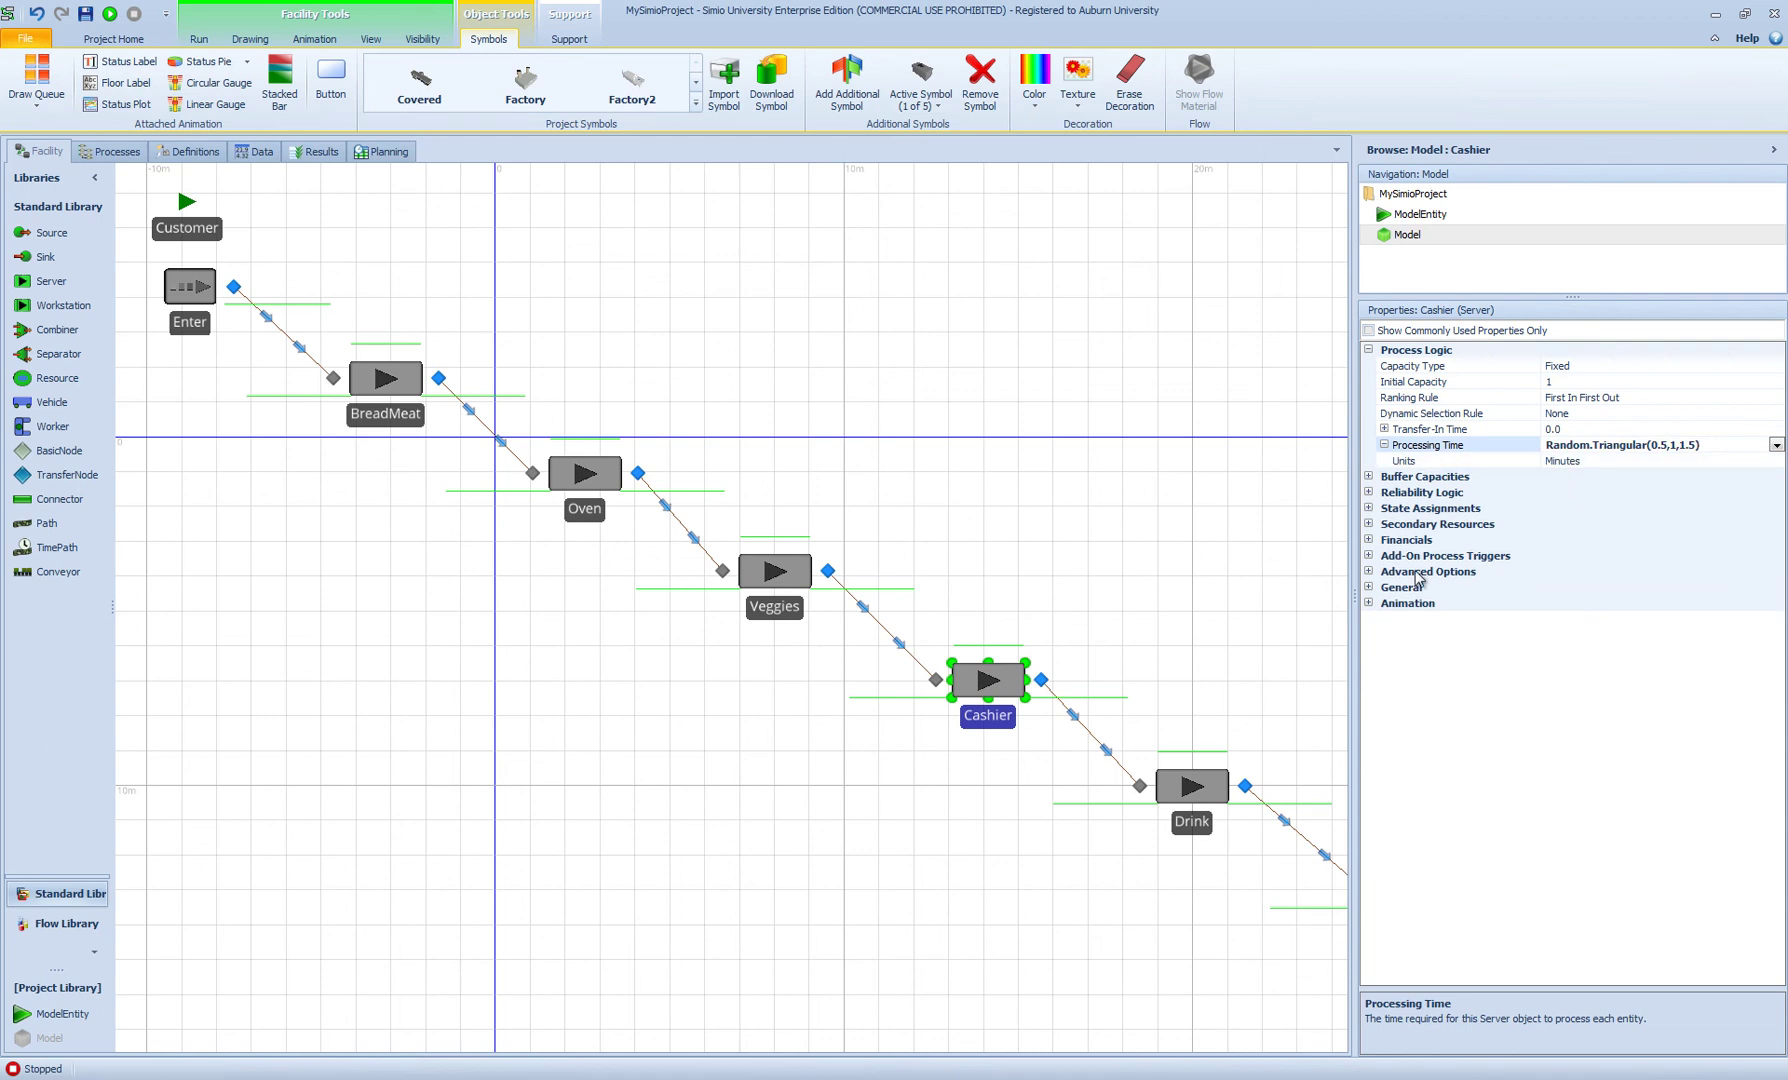
click(1208, 785)
click(1705, 447)
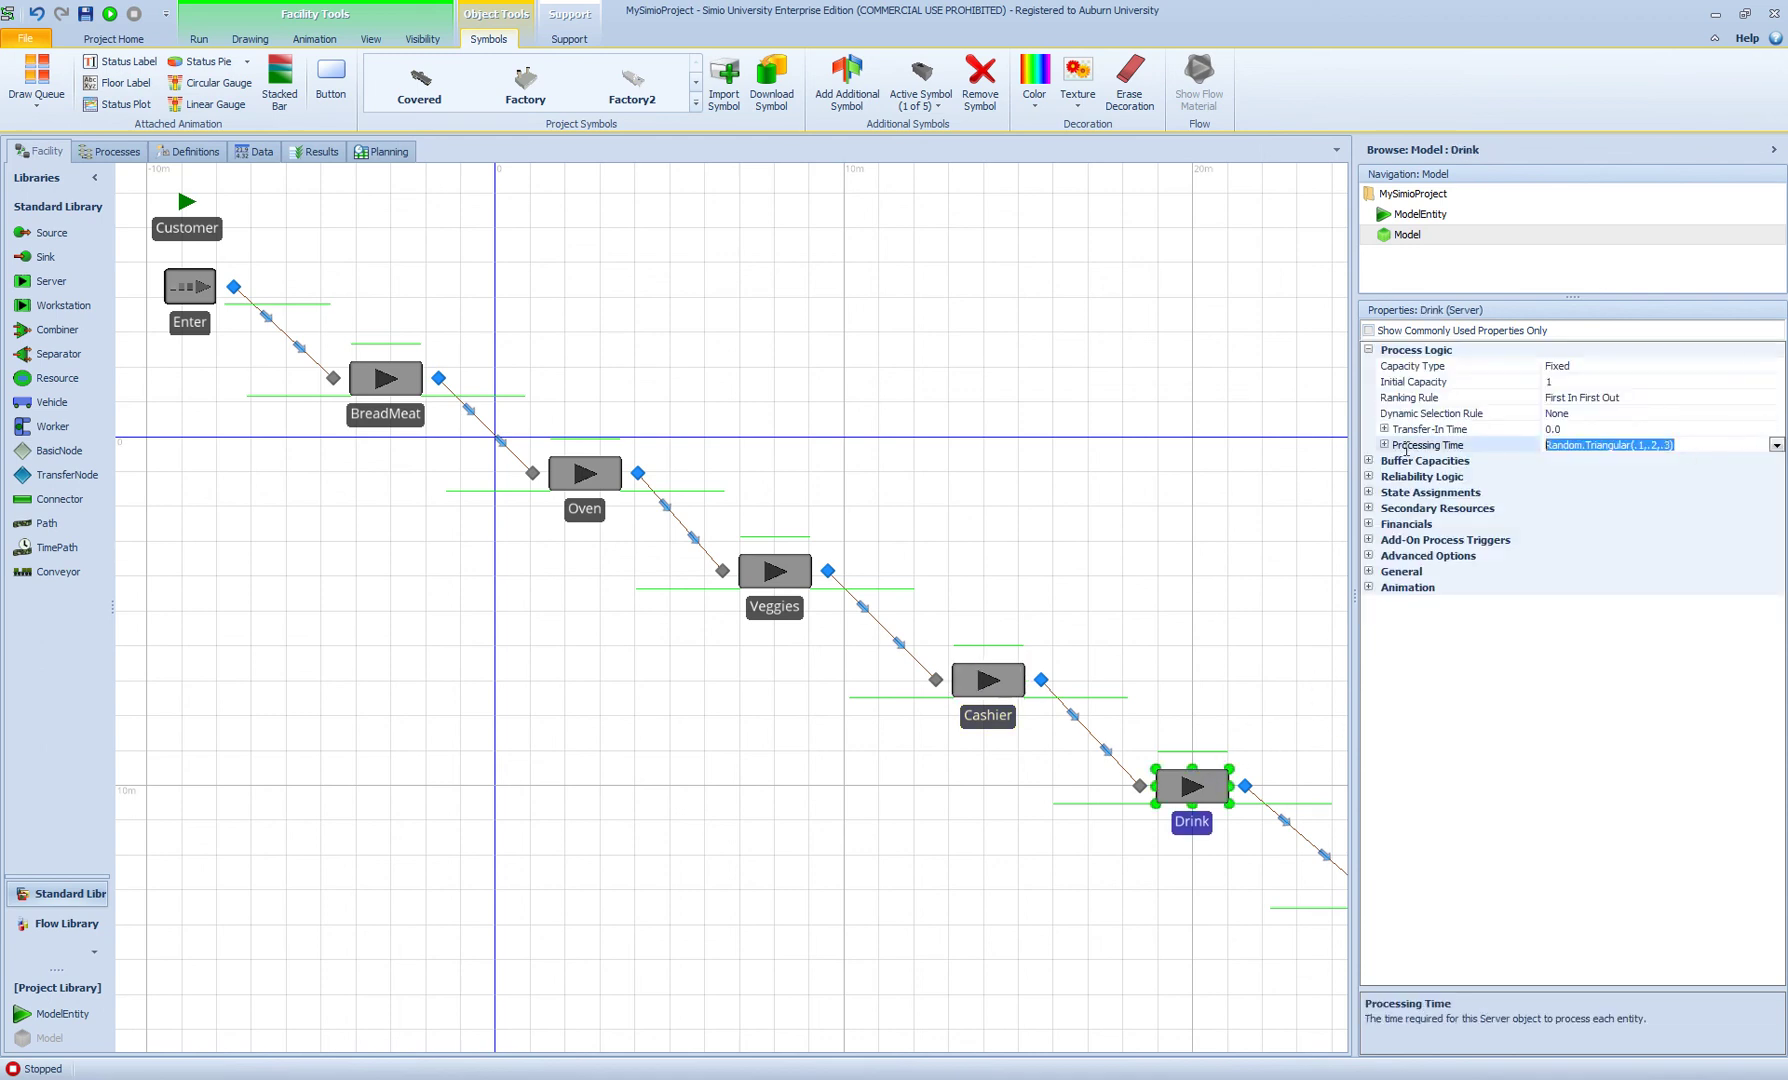
key(ctrl+v)
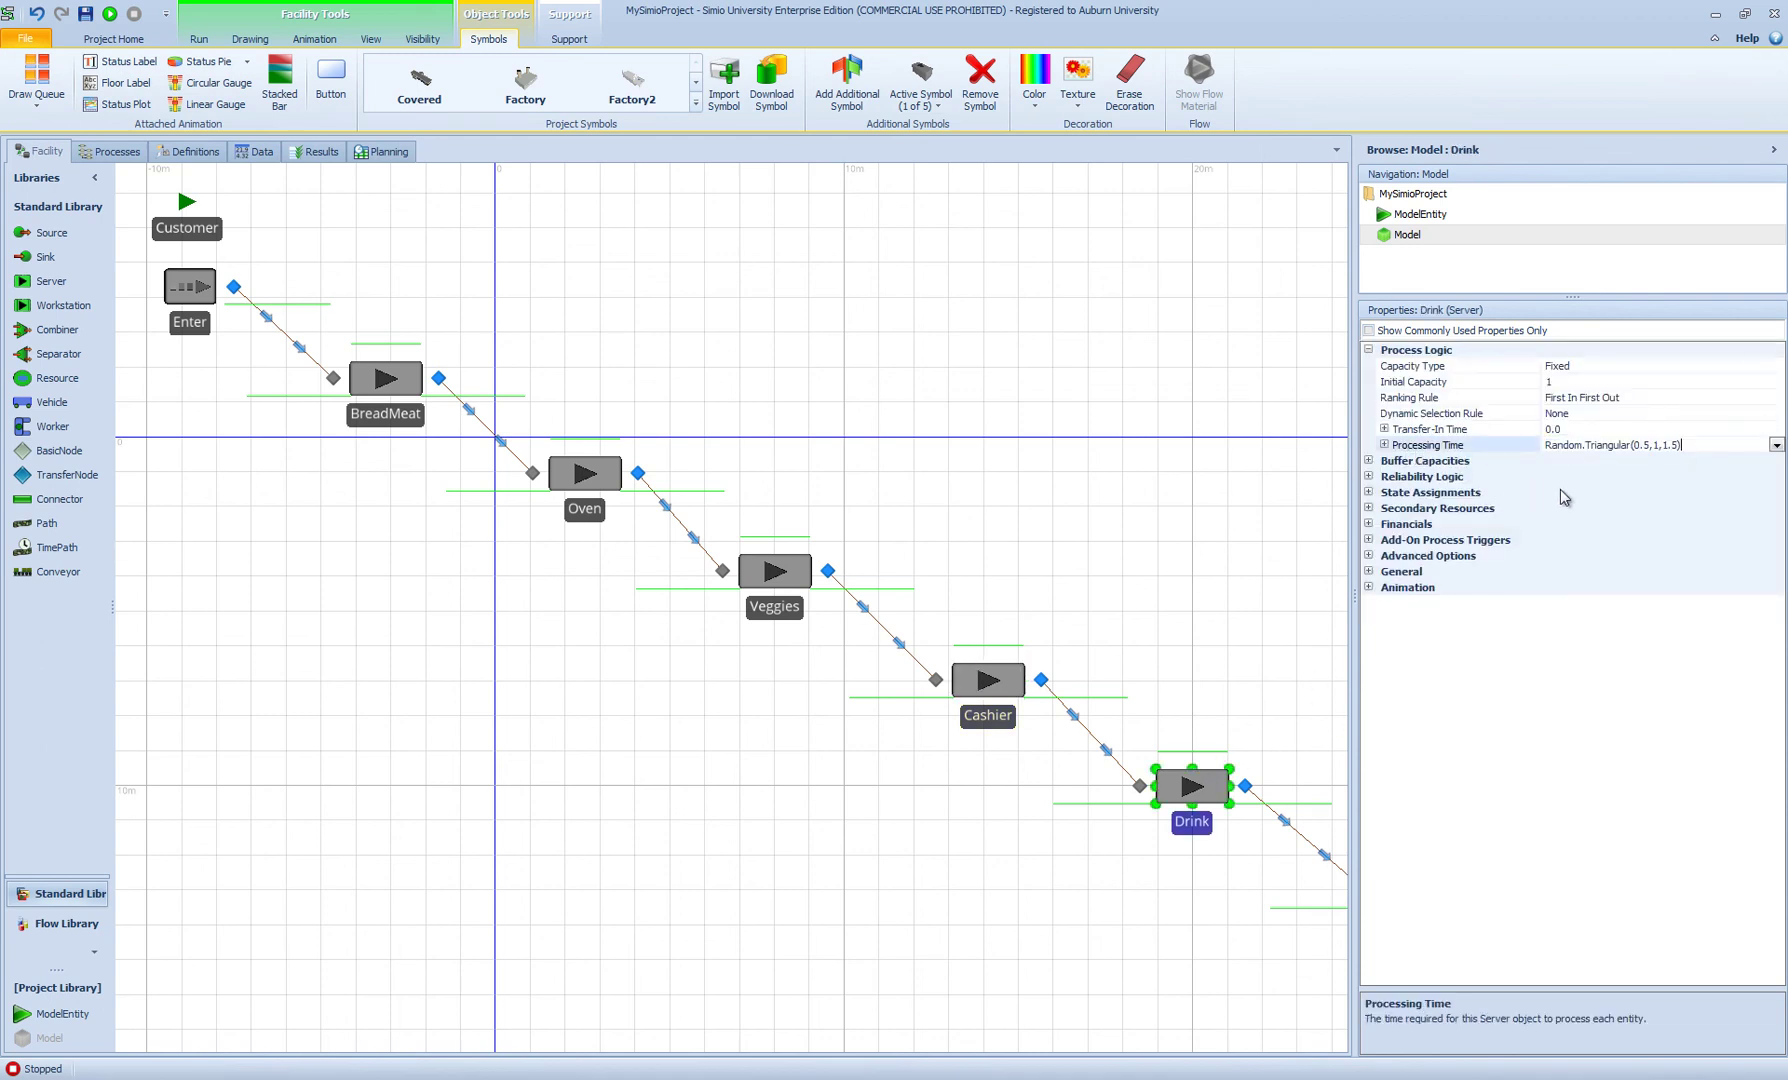
key(Return)
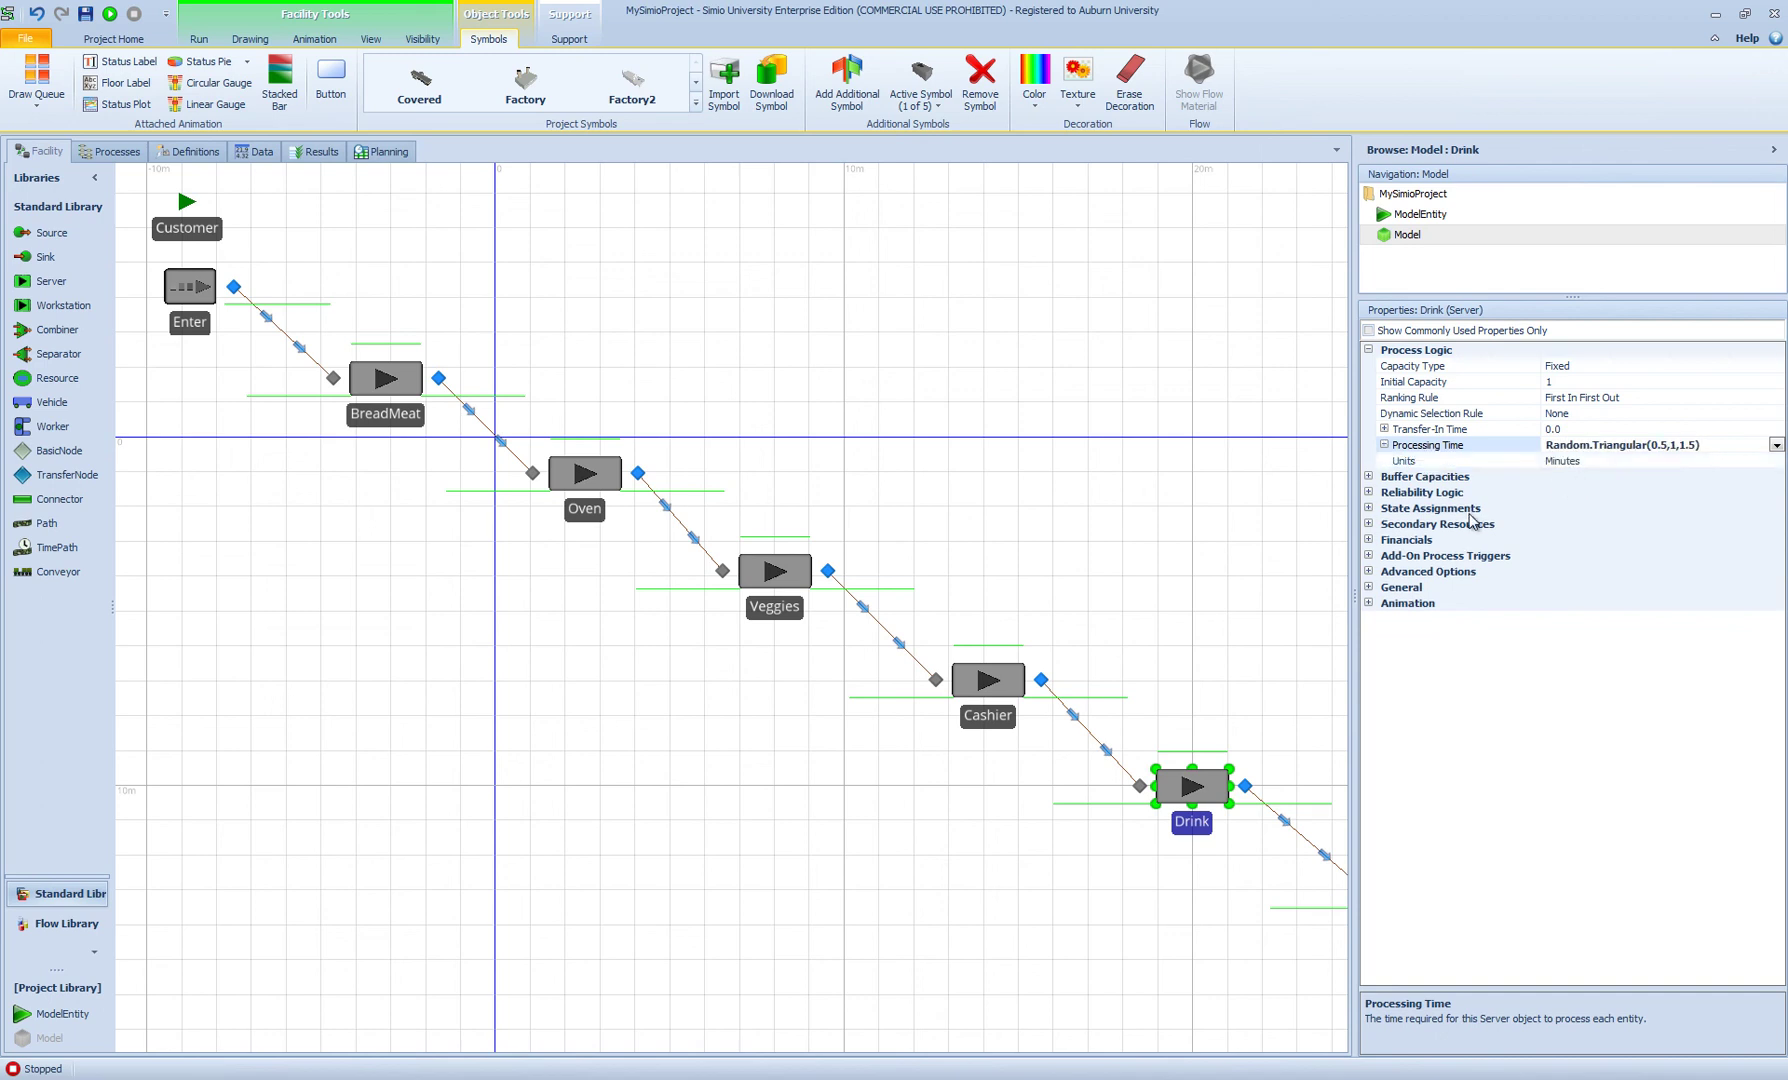